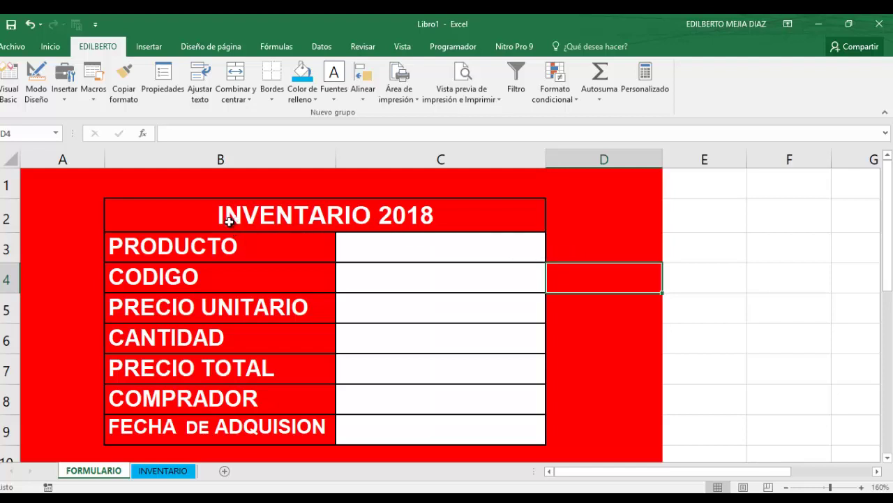
On the INVENTARIO sheet, inspect the total formulas in F26, G26 and H26
click(174, 470)
click(298, 278)
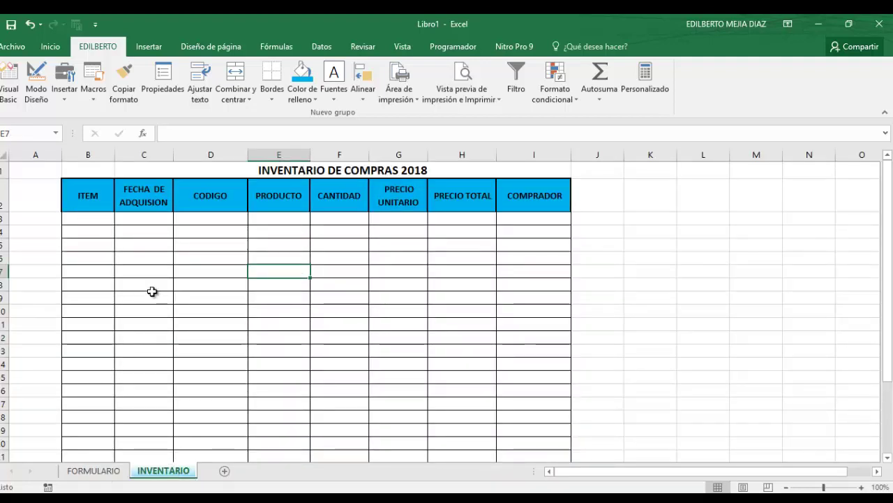
scroll(174, 416, down, 4)
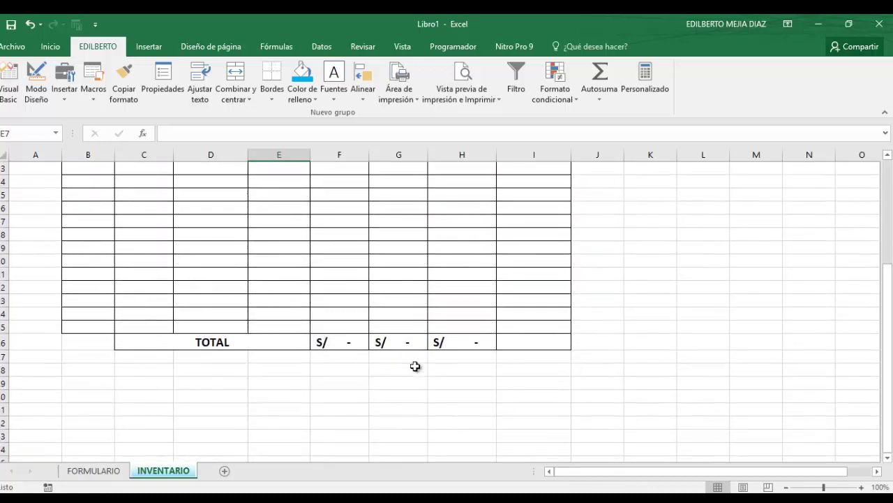
drag(460, 396, 398, 396)
click(337, 339)
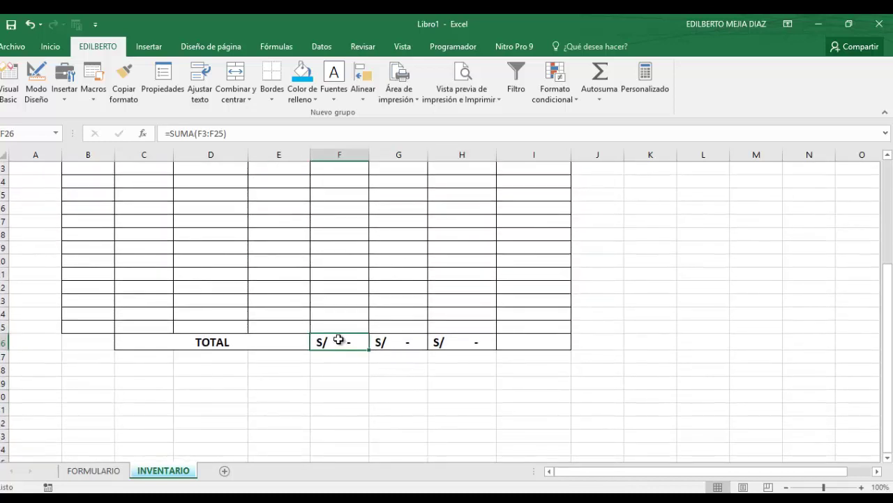
click(384, 340)
click(448, 345)
click(422, 370)
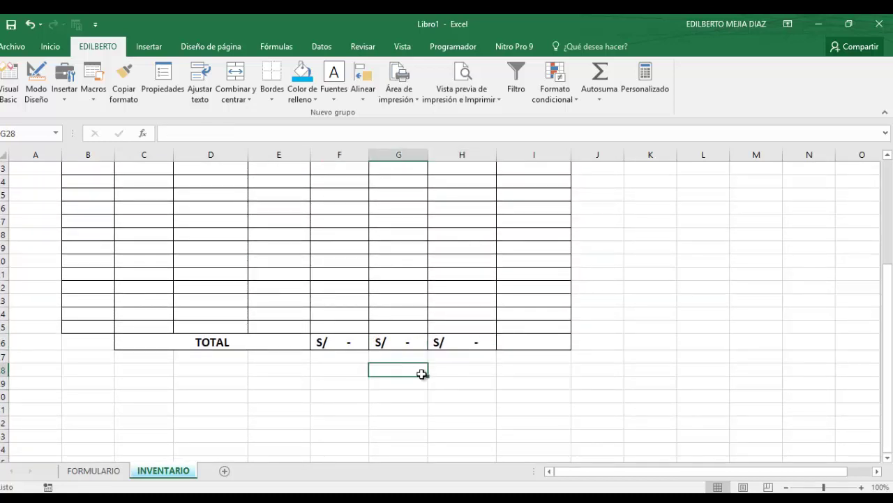
scroll(416, 369, up, 1)
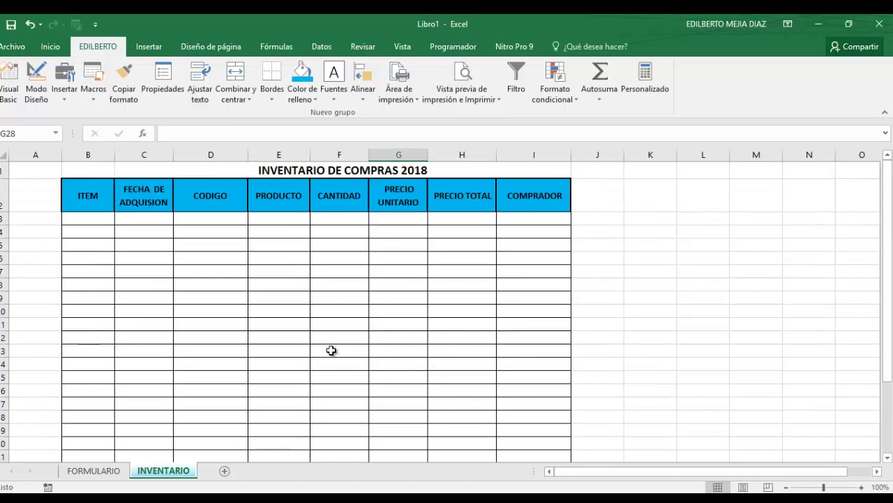
click(96, 470)
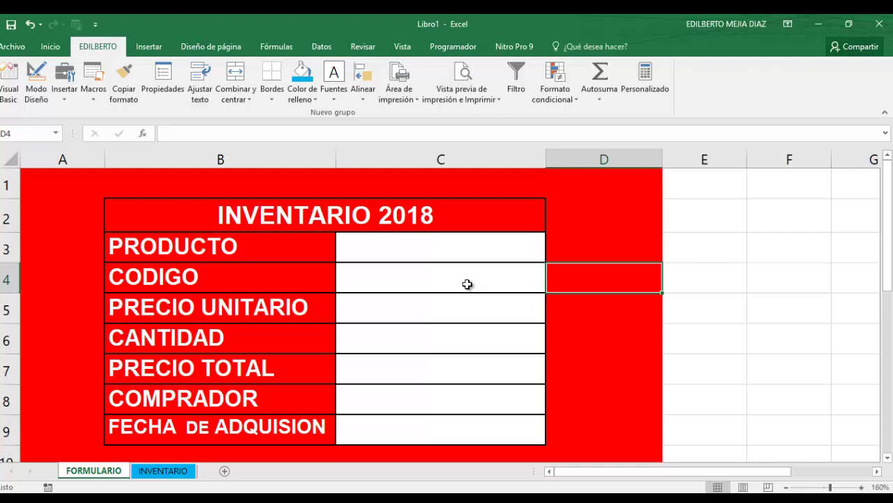
Compare the INVENTARIO headers ITEM through CANTIDAD with the FORMULARIO field labels B3:B9
click(164, 471)
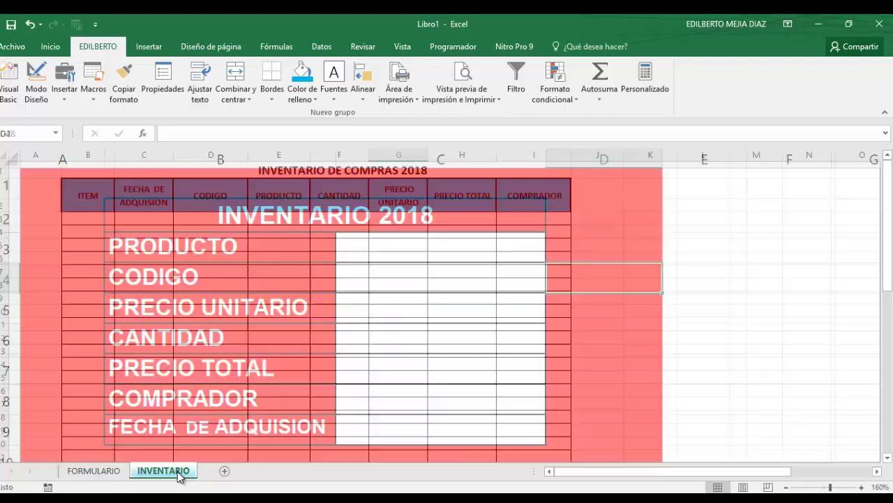
click(93, 195)
click(124, 195)
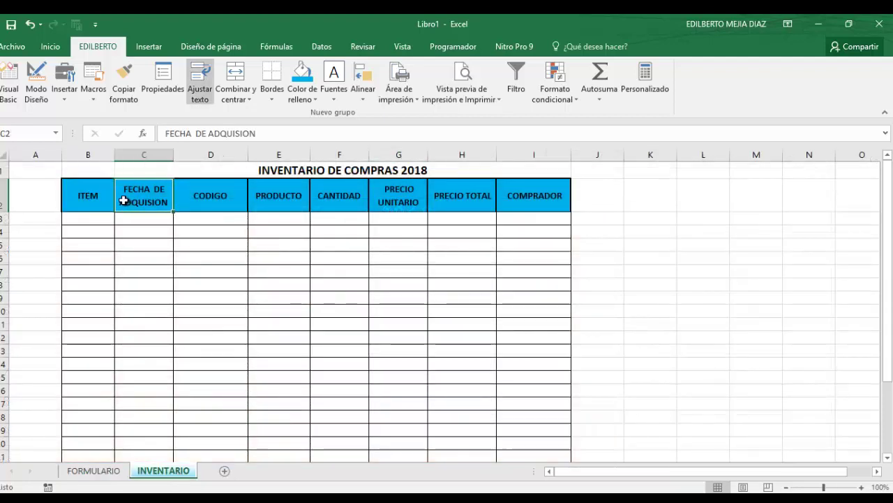
mouse_move(104, 194)
mouse_down()
mouse_move(422, 182)
mouse_move(534, 196)
mouse_up()
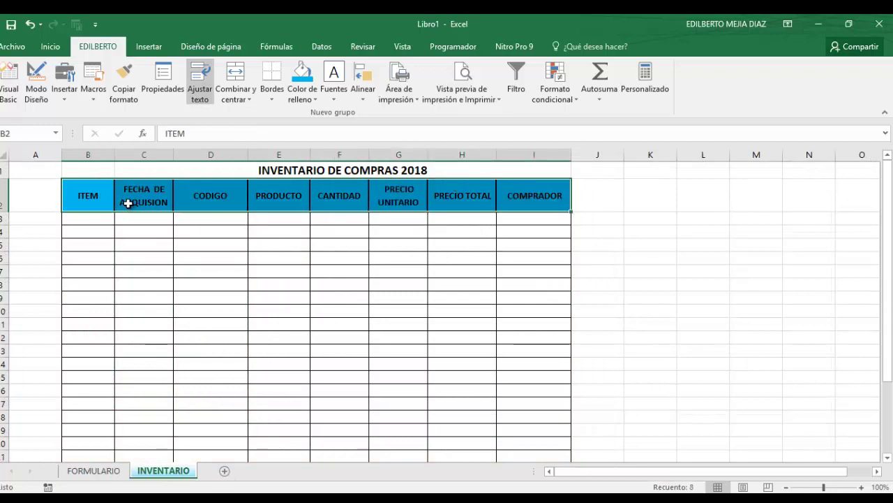
click(94, 471)
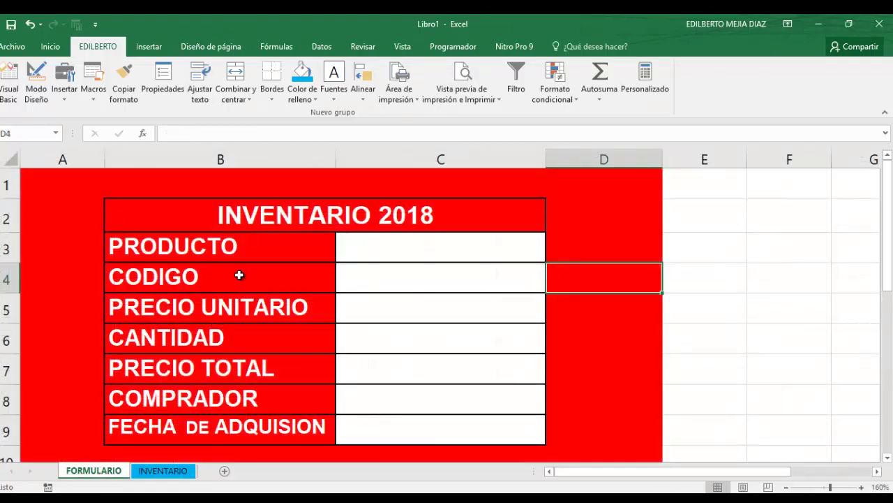
drag(195, 255, 202, 424)
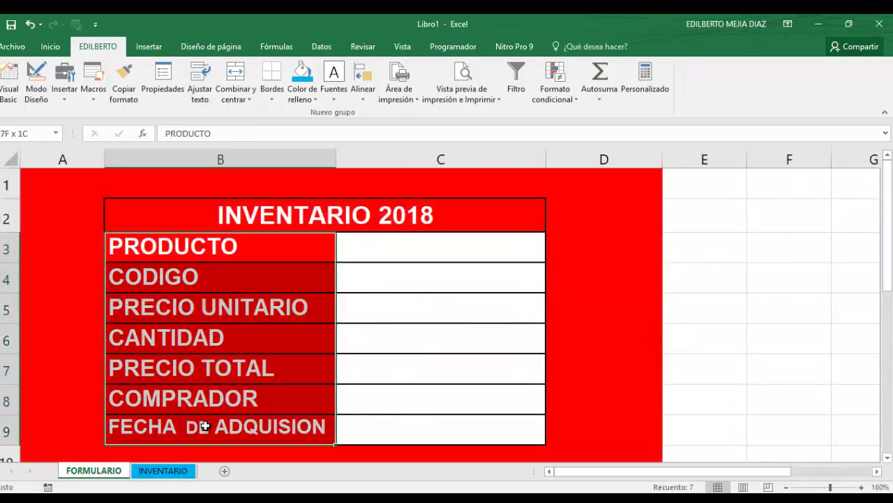
click(278, 342)
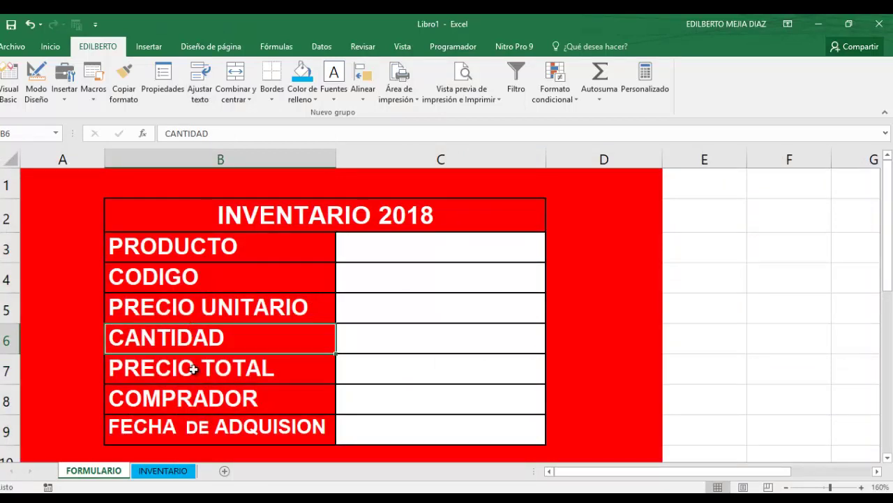
Review the PRODUCTO, CODIGO, PRECIO UNITARIO, PRECIO TOTAL, CANTIDAD and ITEM headers
click(168, 471)
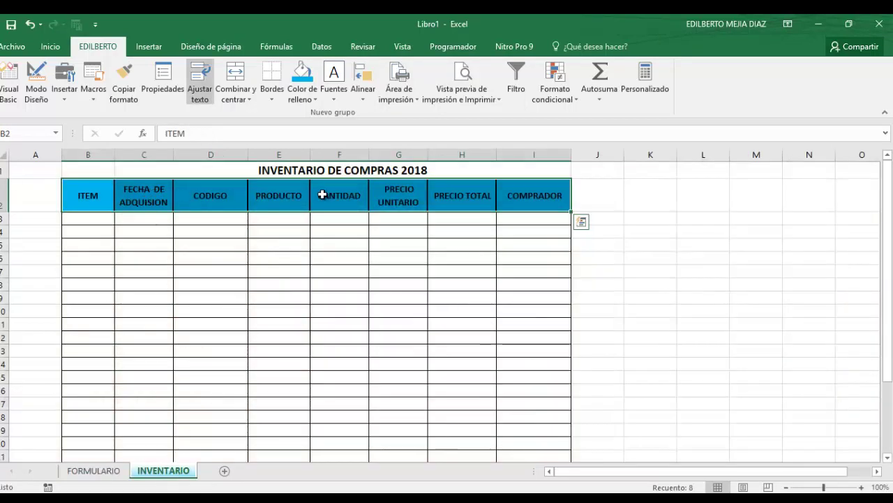
click(294, 195)
click(214, 191)
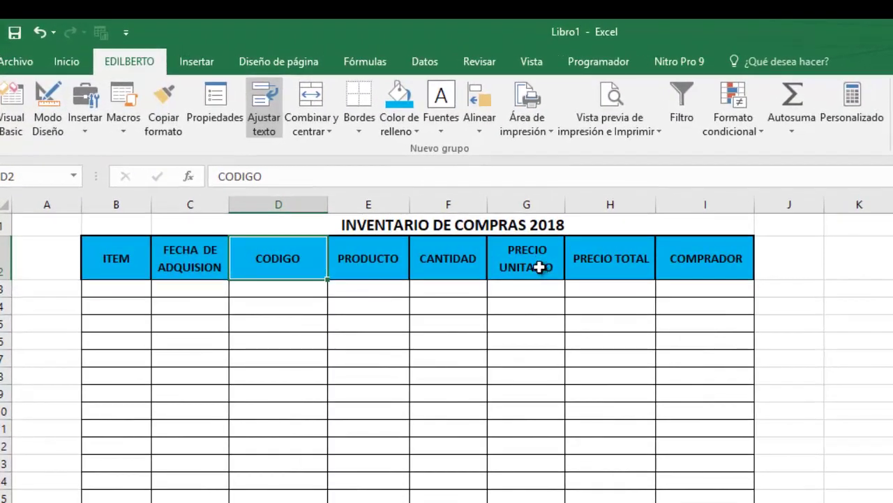
click(404, 197)
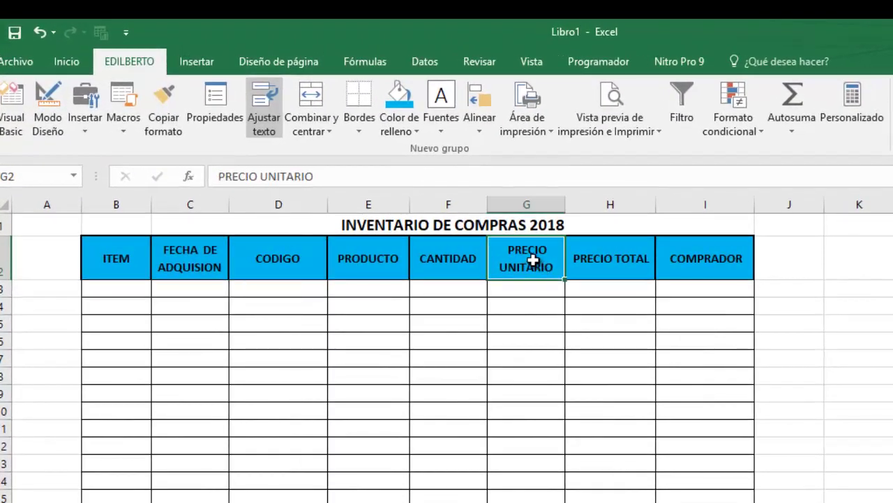
click(603, 265)
click(477, 258)
click(109, 272)
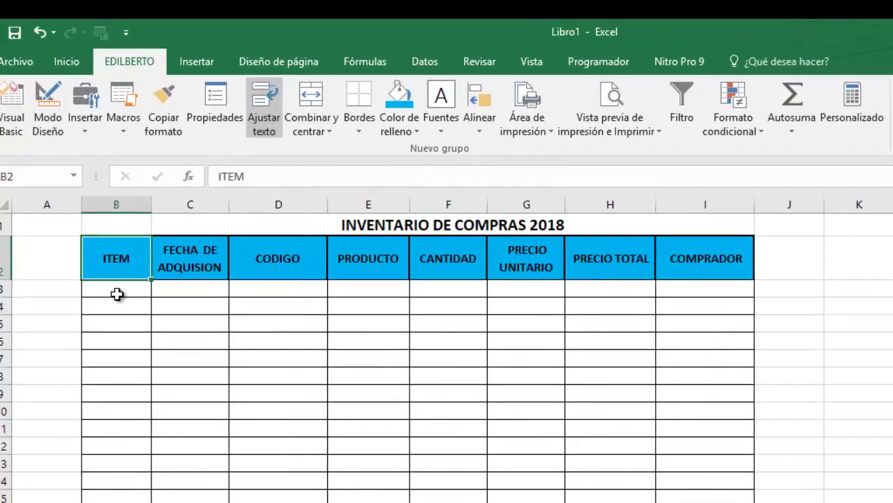
click(117, 292)
Narrow the ITEM column B and check the table body C3:I16
drag(151, 205, 130, 204)
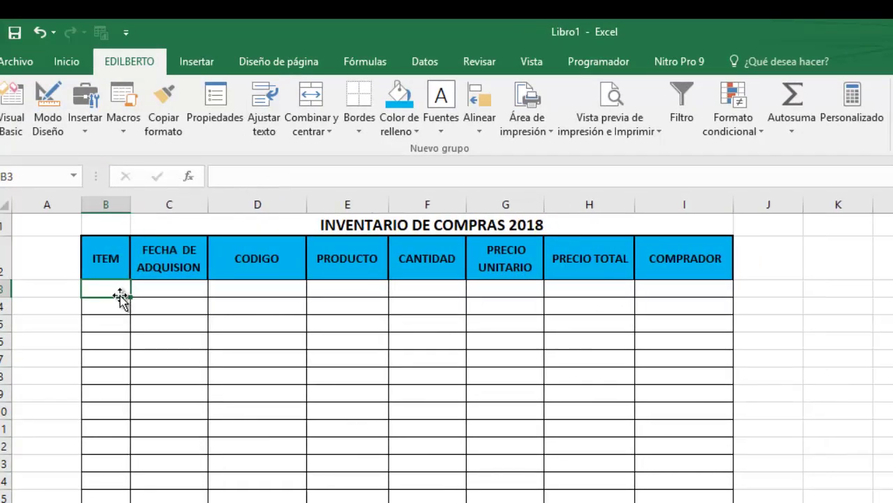
click(149, 287)
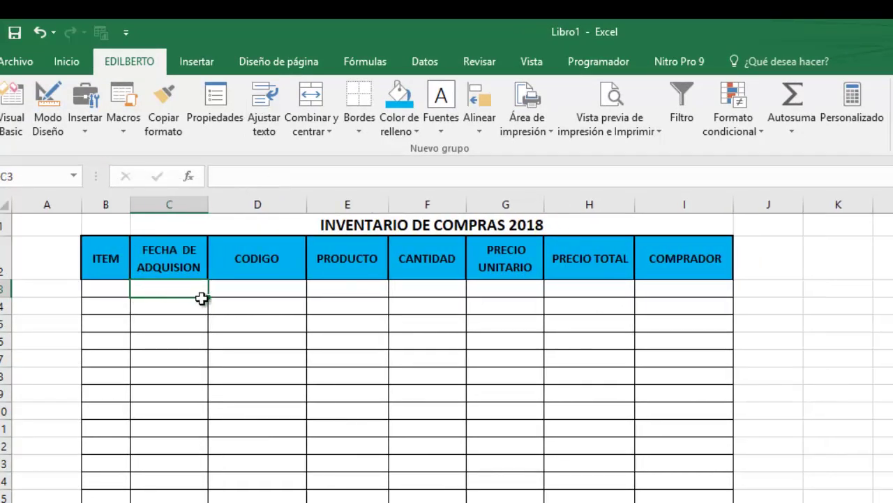
drag(201, 299, 705, 500)
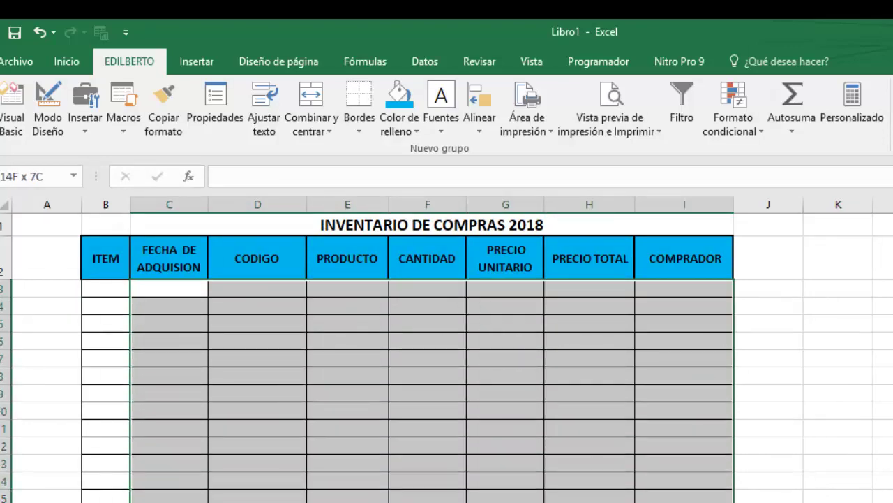
click(110, 292)
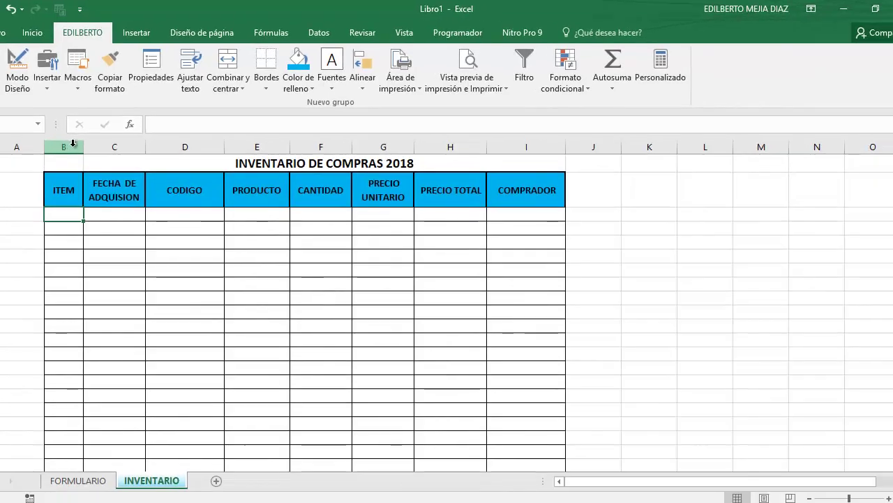
Give the whole ITEM column B the custom number format 000
click(65, 147)
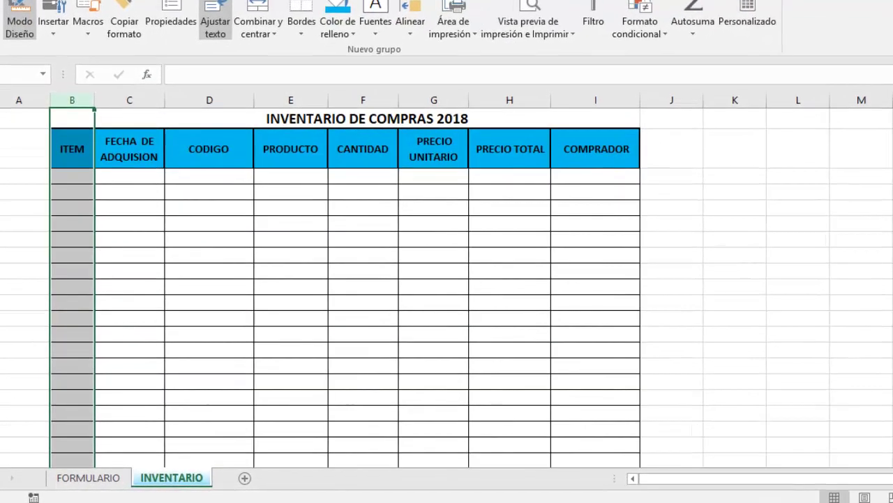
click(543, 2)
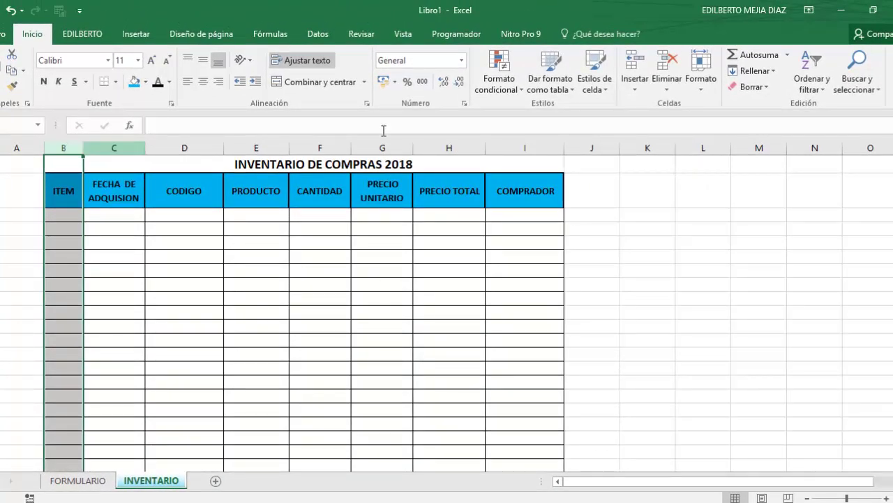
click(461, 65)
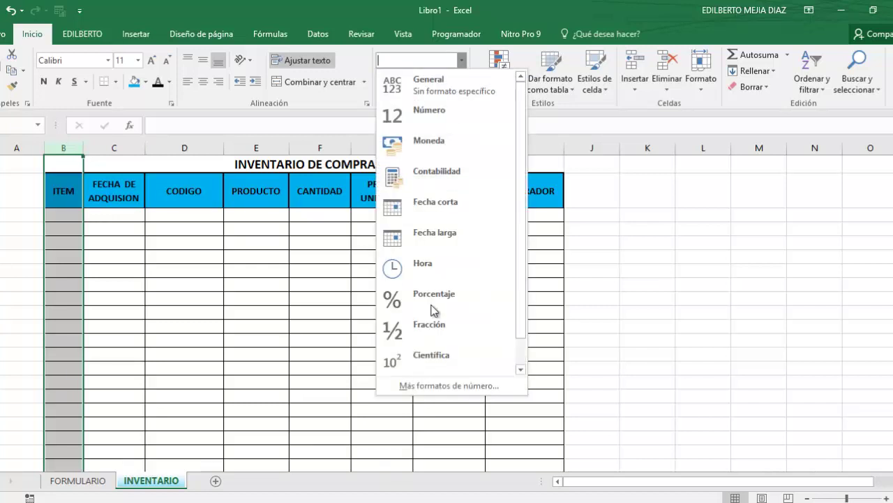
click(457, 389)
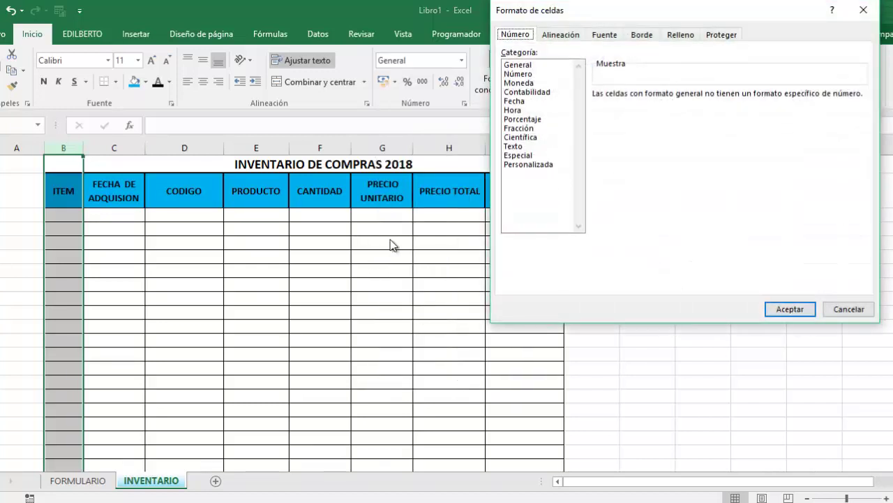
click(530, 164)
click(602, 130)
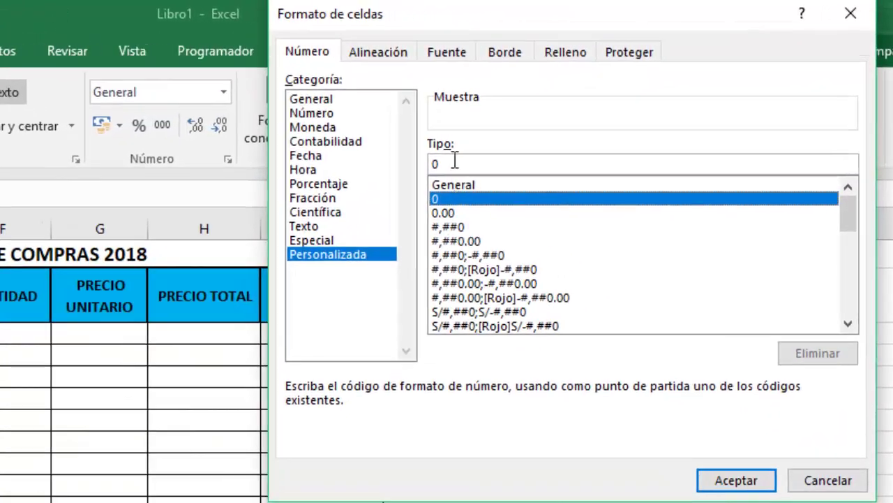
click(454, 161)
text(000)
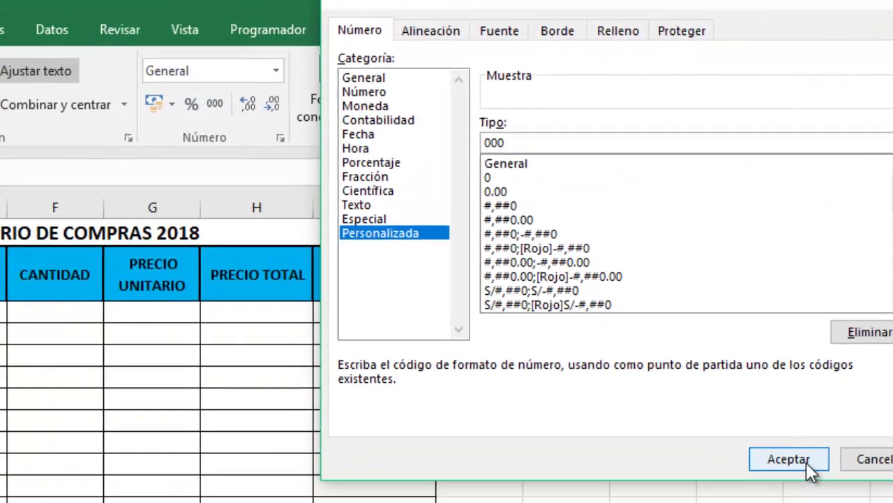
click(737, 480)
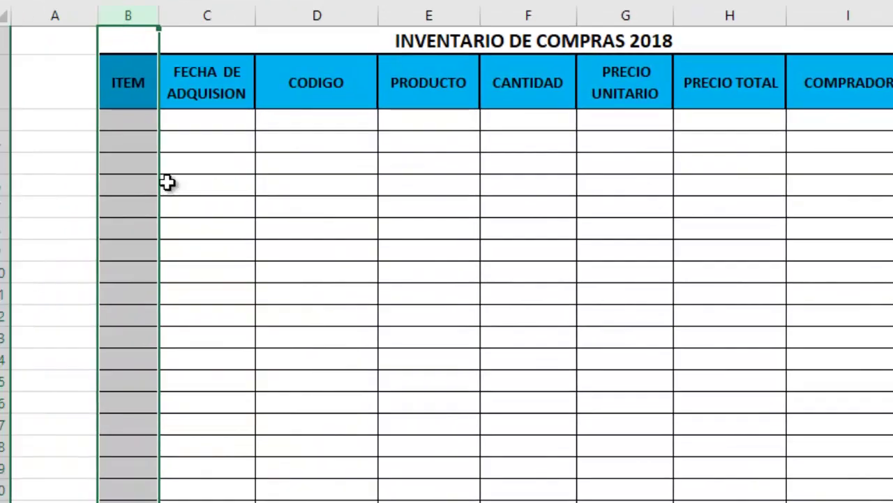
Enter the formula =SI(C3="","",+1+B2) in cell B3
click(132, 120)
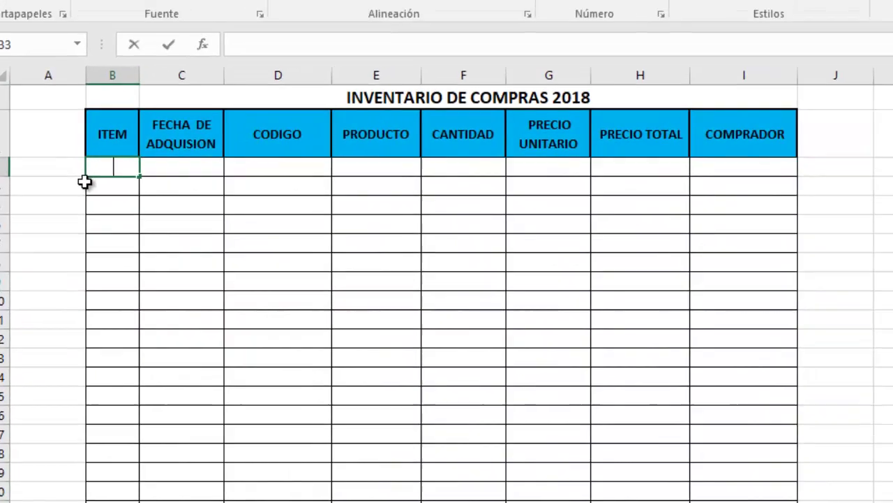
text(=SI()
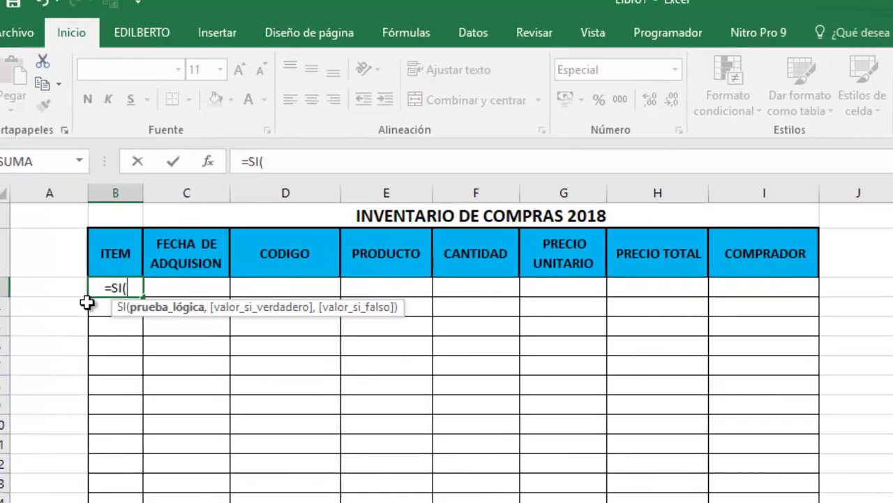
key(Right)
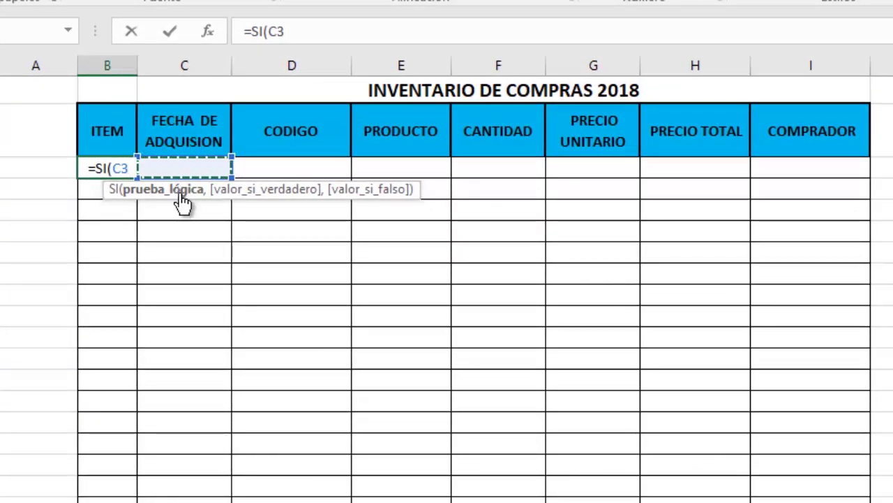
text(=")
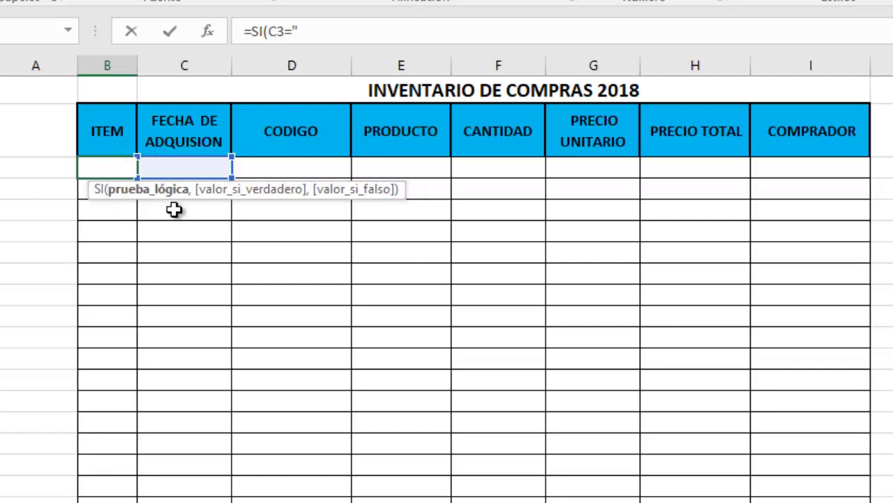
text(",")
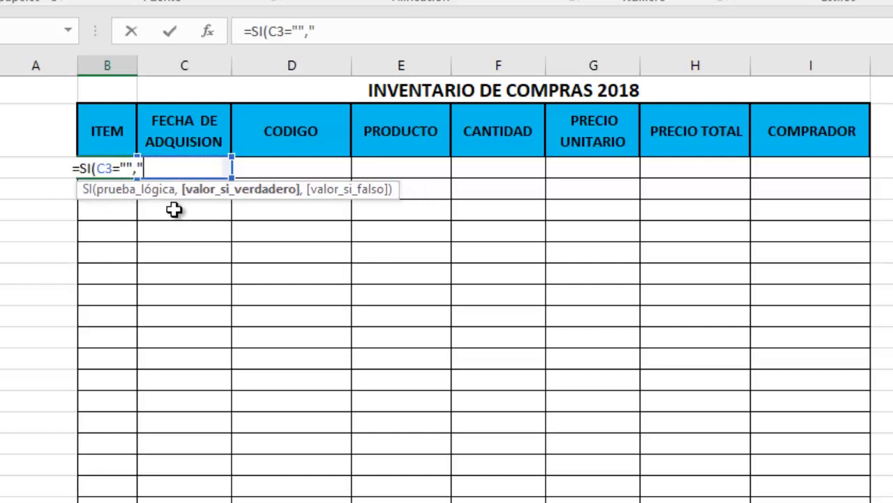
text(")
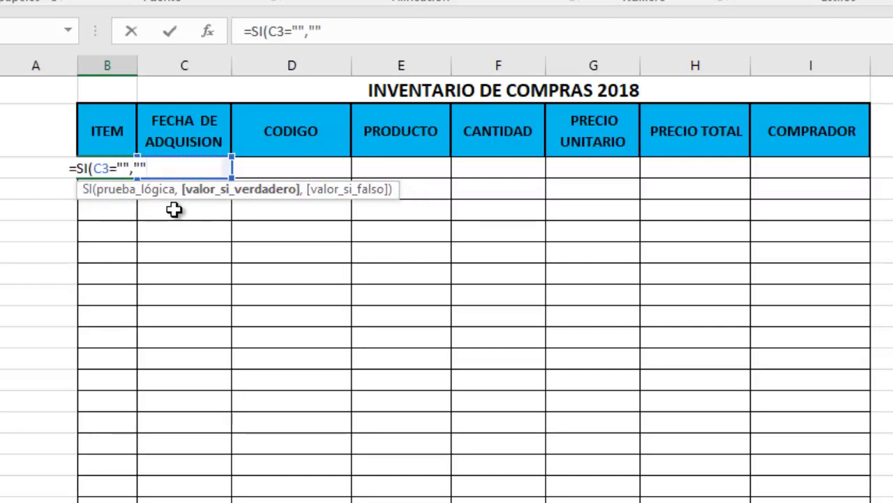
text(.)
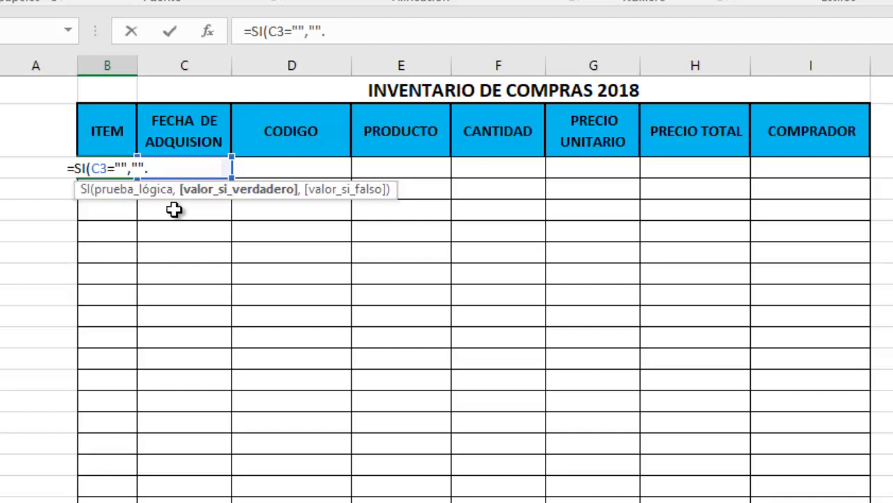
key(BackSpace)
text(,)
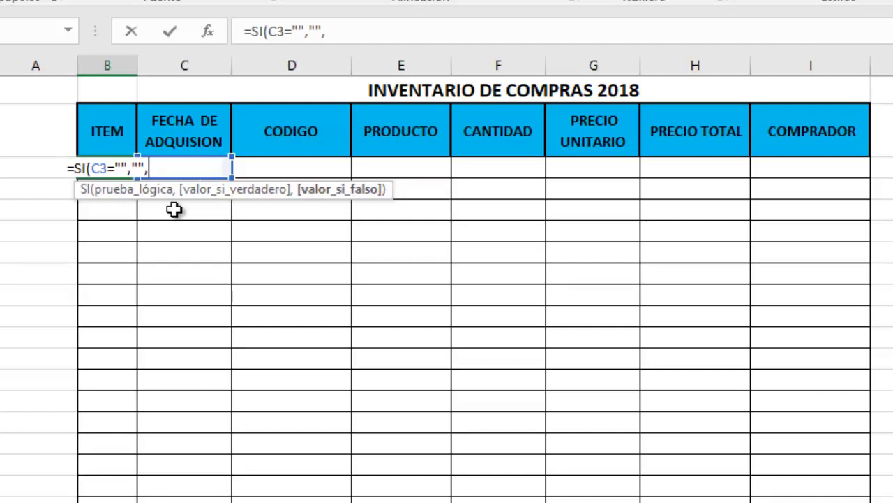
text(+)
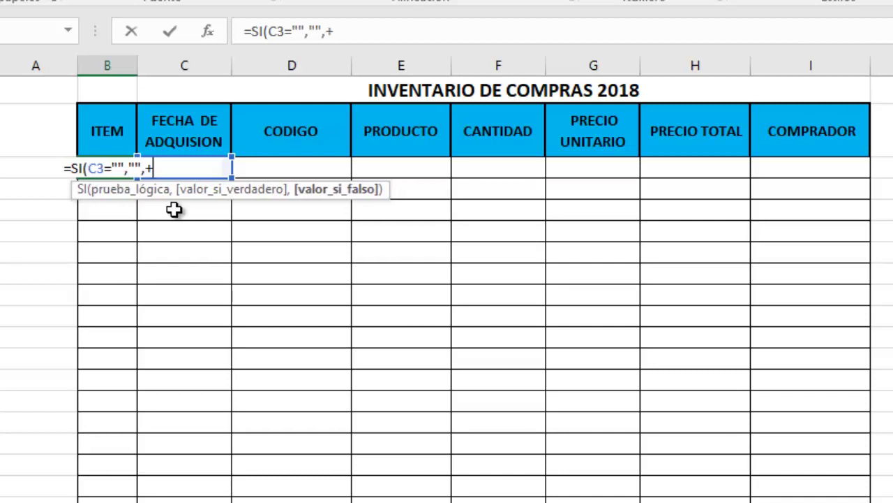
text(1+)
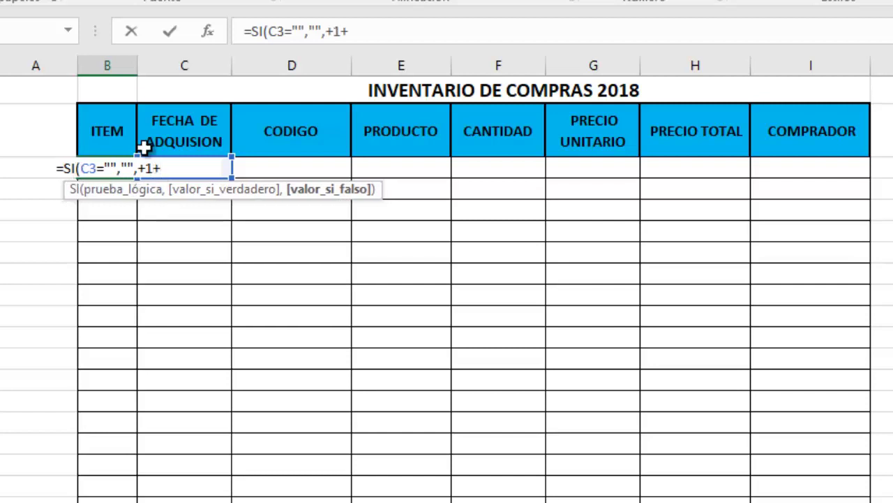
click(120, 133)
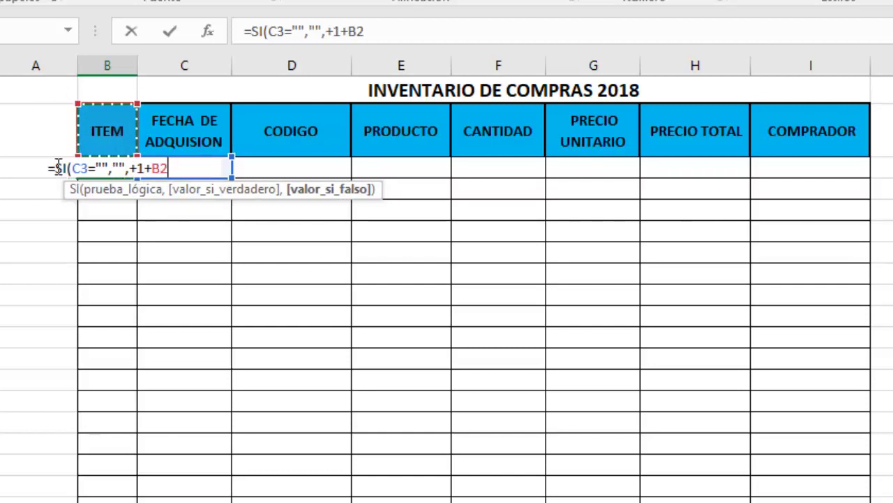
text())
key(Return)
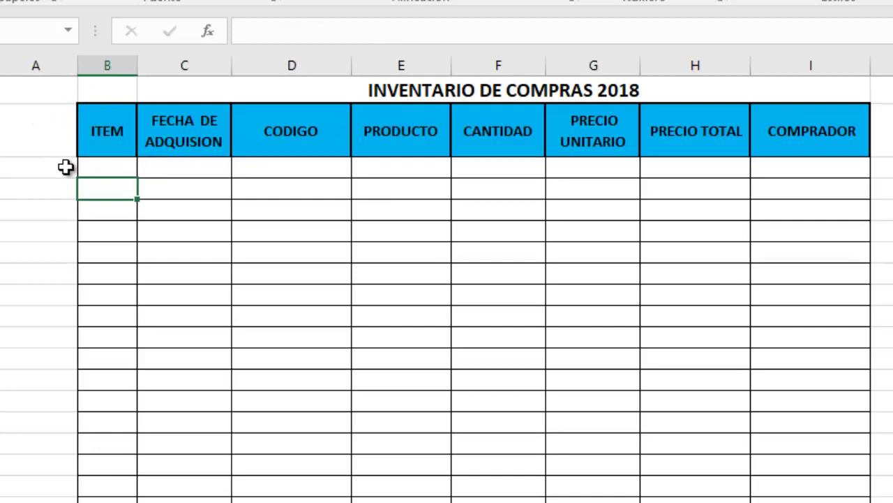
Copy the B3 formula down column B and delete table rows 7–10
click(110, 173)
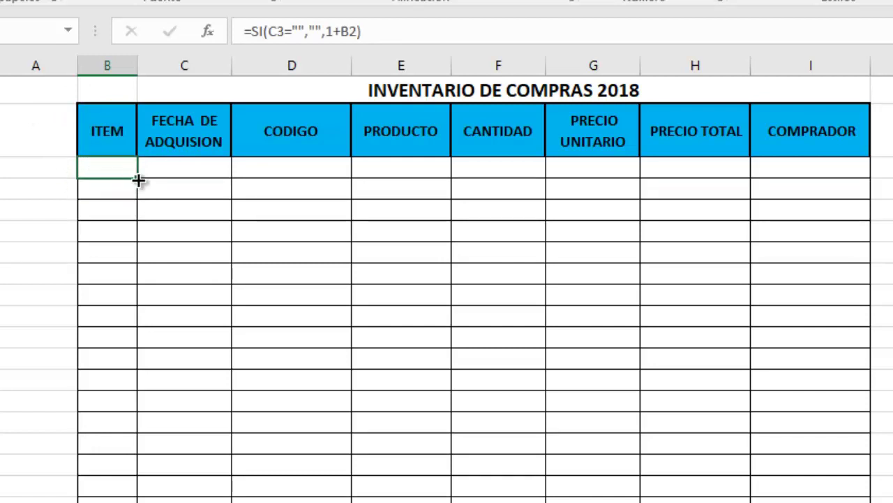
drag(137, 179, 120, 450)
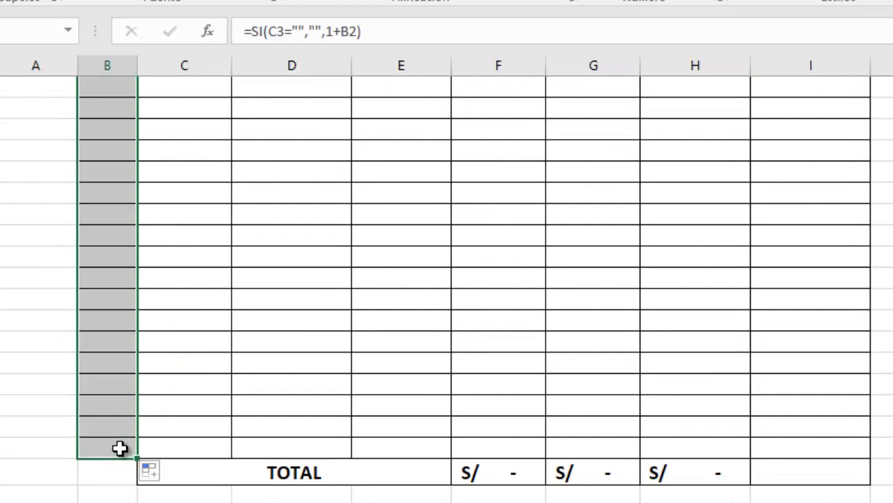
click(13, 339)
scroll(109, 240, up, 5)
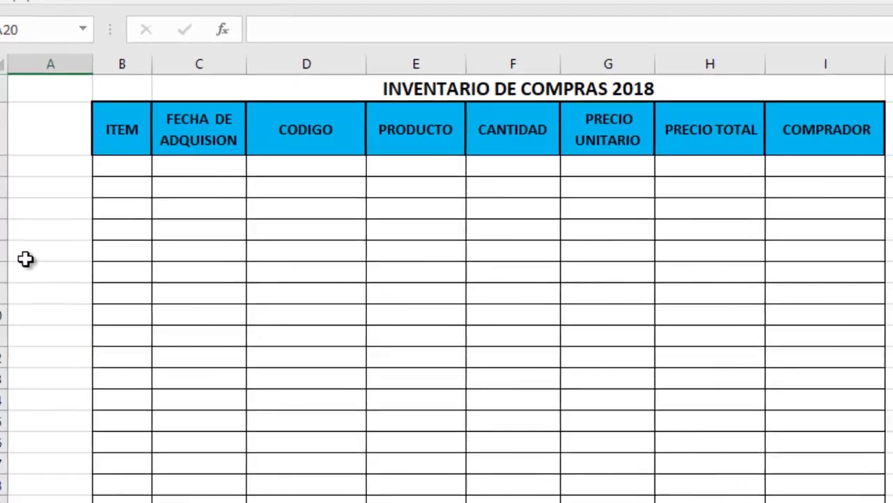
click(12, 259)
drag(12, 264, 14, 312)
right_click(15, 312)
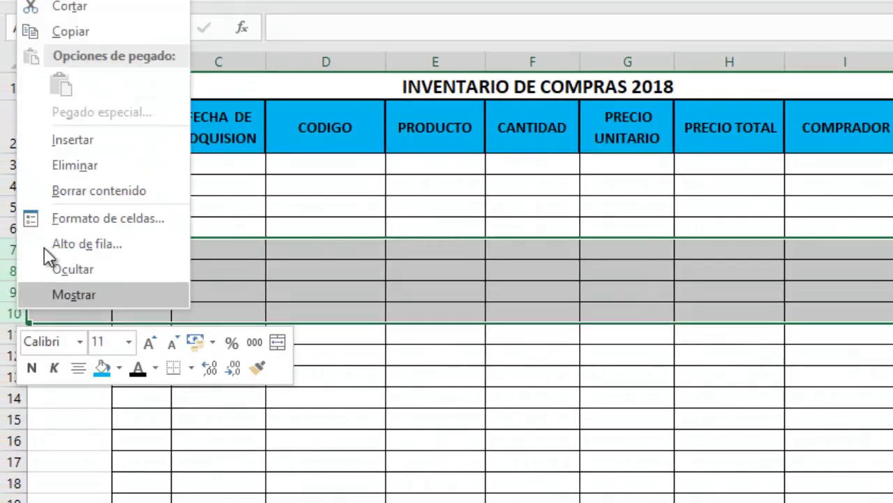
click(78, 165)
Fill the ITEM numbering formula from B5 down to row 29
click(155, 209)
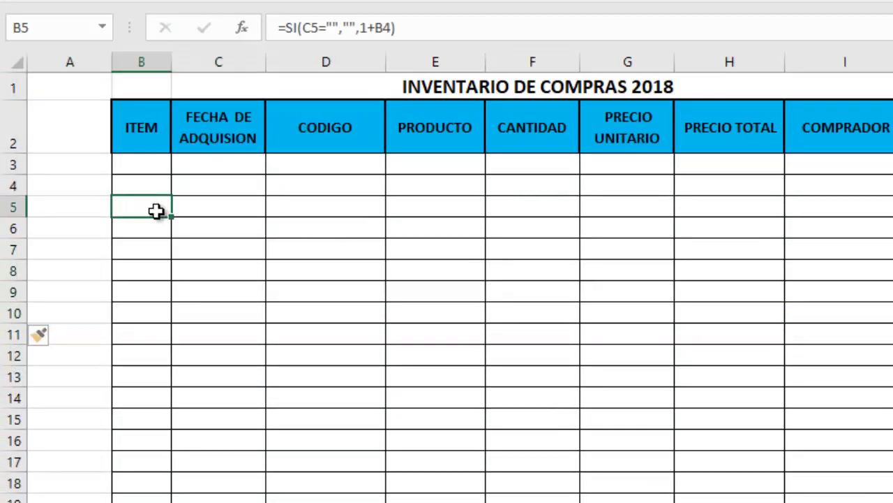
drag(175, 219, 167, 499)
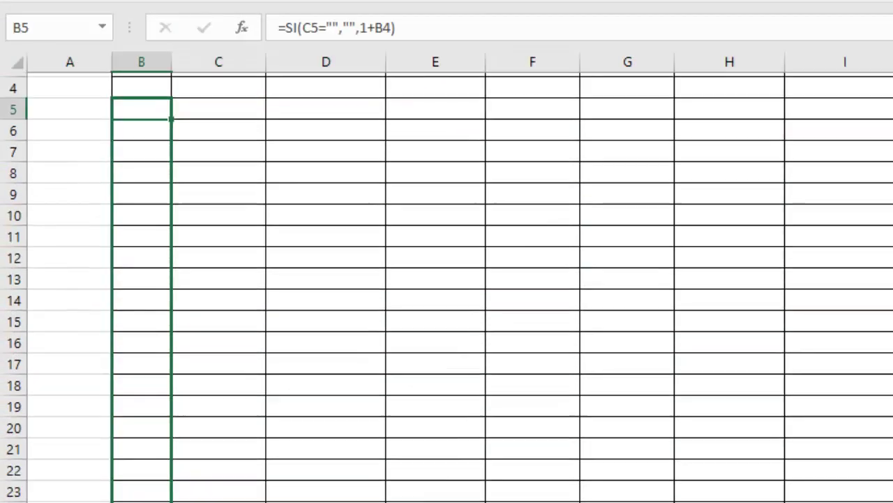
drag(168, 500, 156, 432)
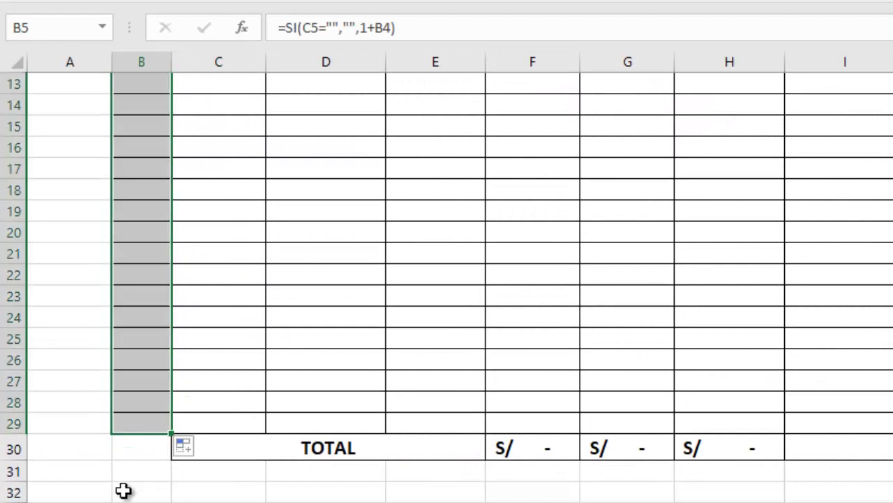
click(123, 489)
scroll(230, 380, up, 4)
scroll(229, 381, down, 1)
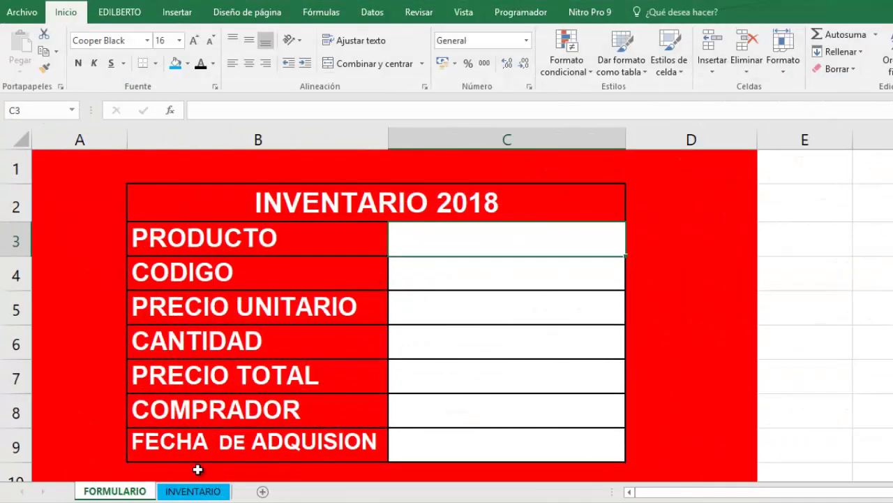
Confirm Programador is checked under Personalizar cinta de opciones in Excel Options
click(522, 14)
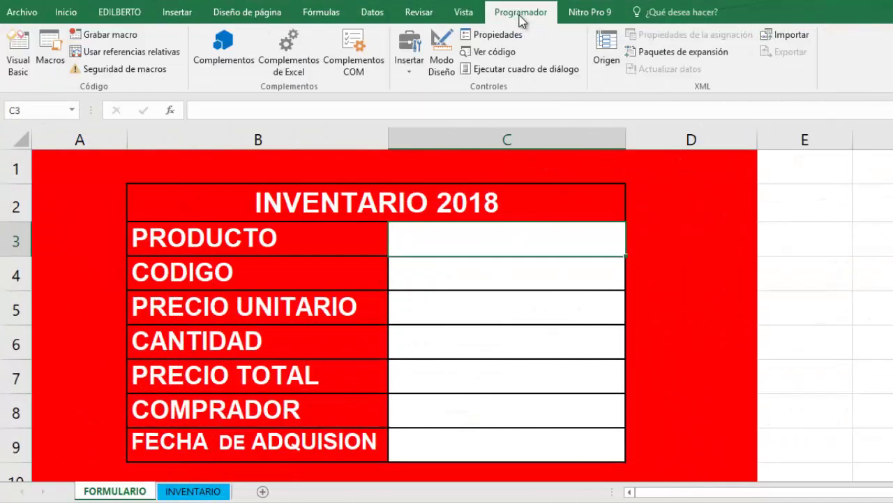
click(21, 12)
click(29, 431)
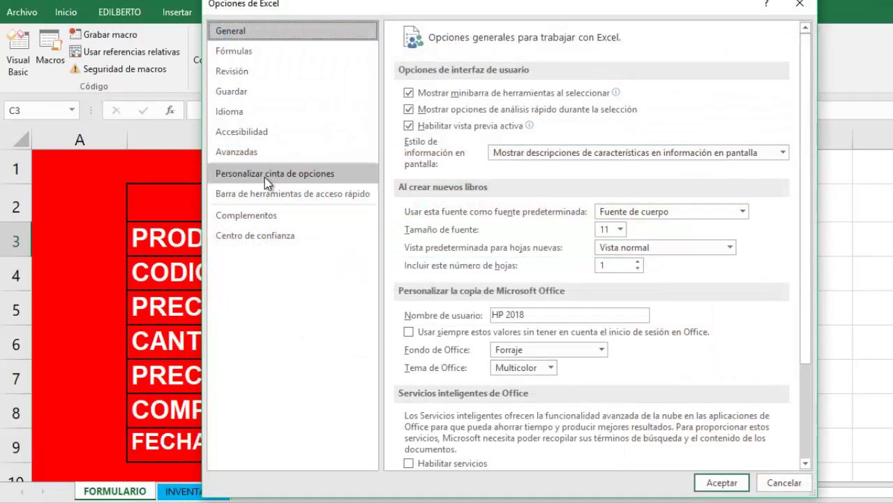
click(264, 177)
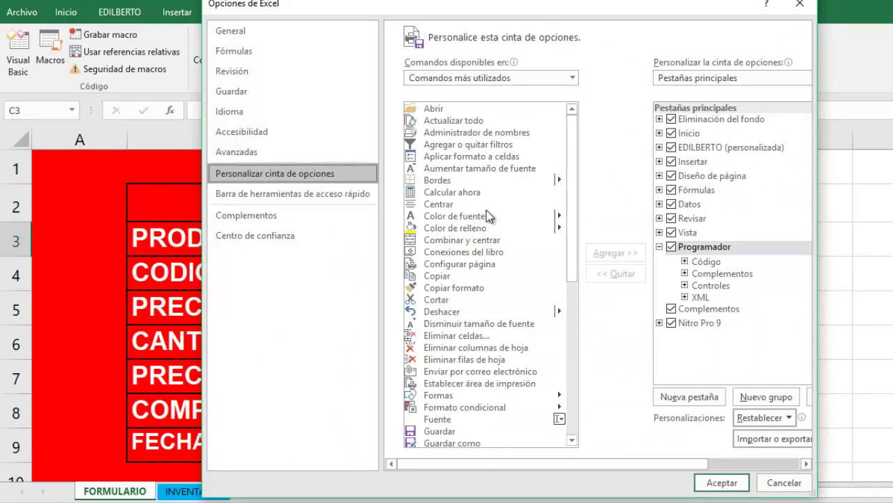
click(668, 247)
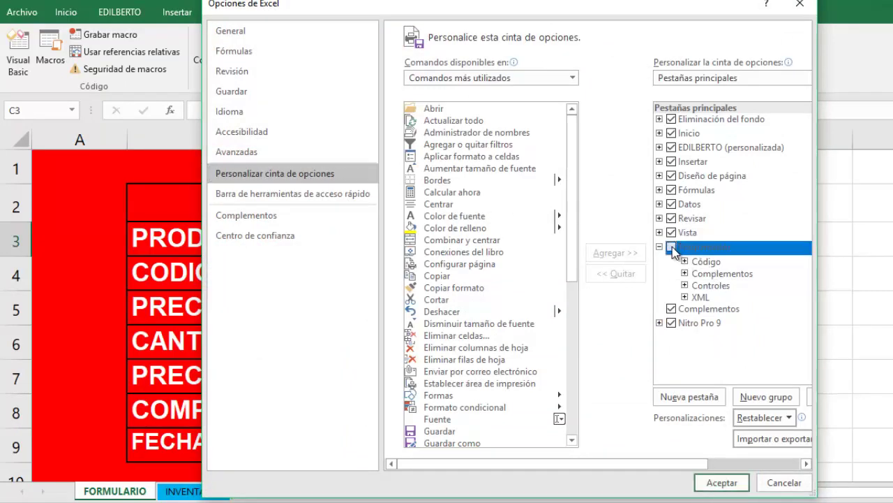
click(723, 483)
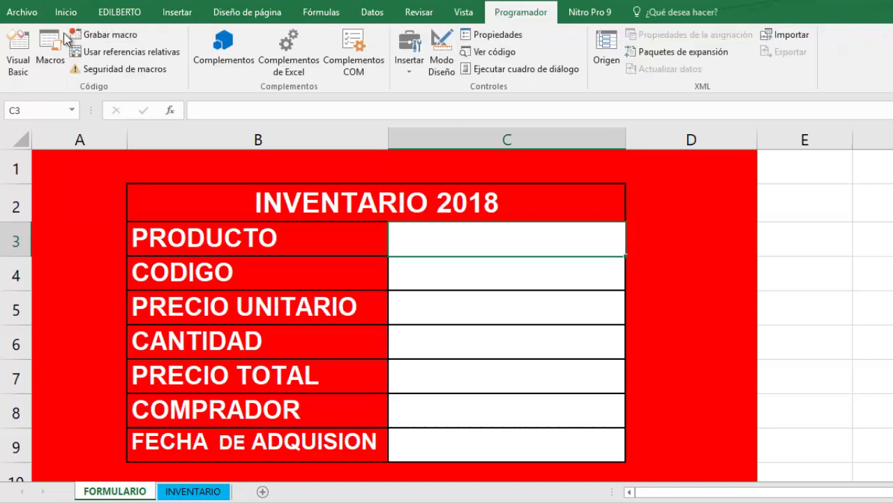
Insert a new VBA module and declare Sub COPIAR_PEGAR in it
click(23, 47)
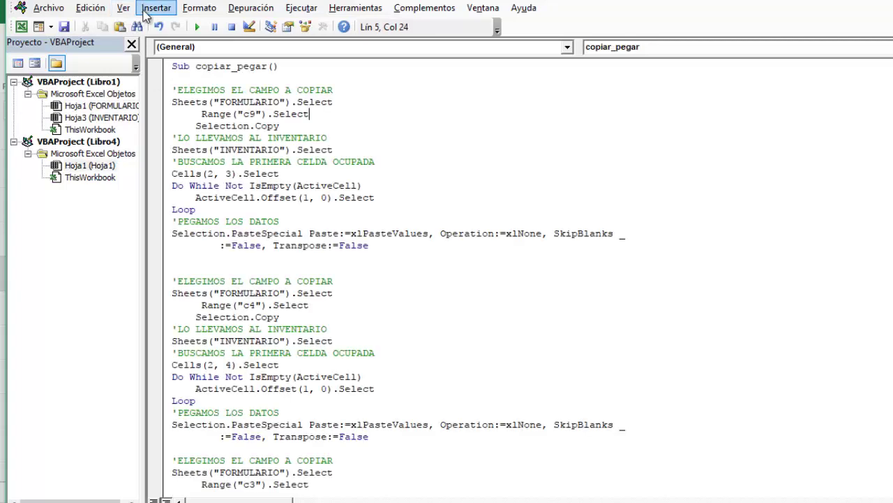
click(155, 8)
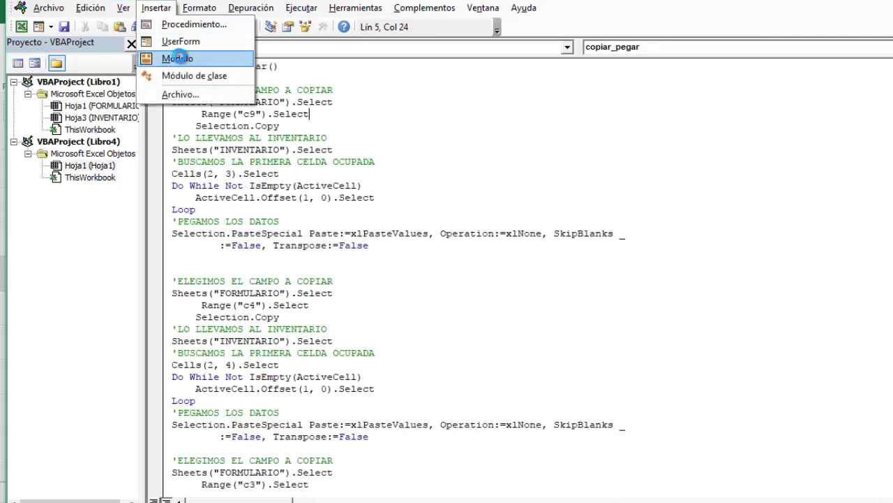
click(179, 58)
text(SUB )
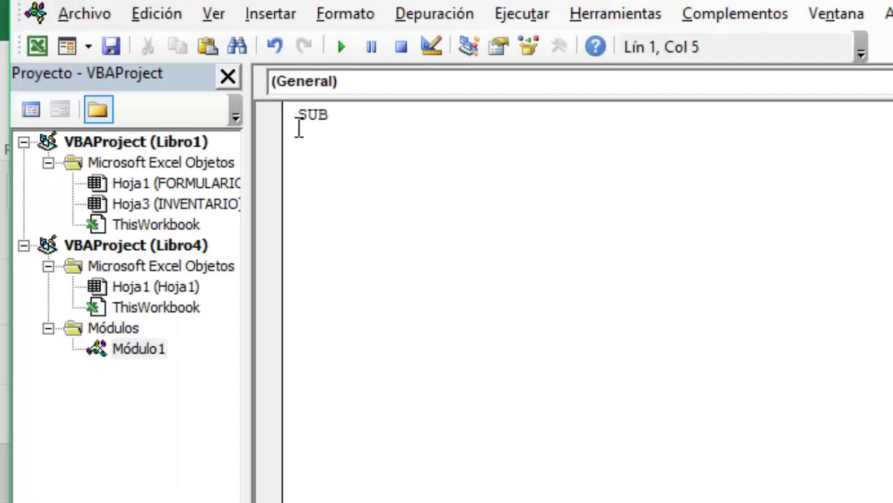
text(COPIAR_P)
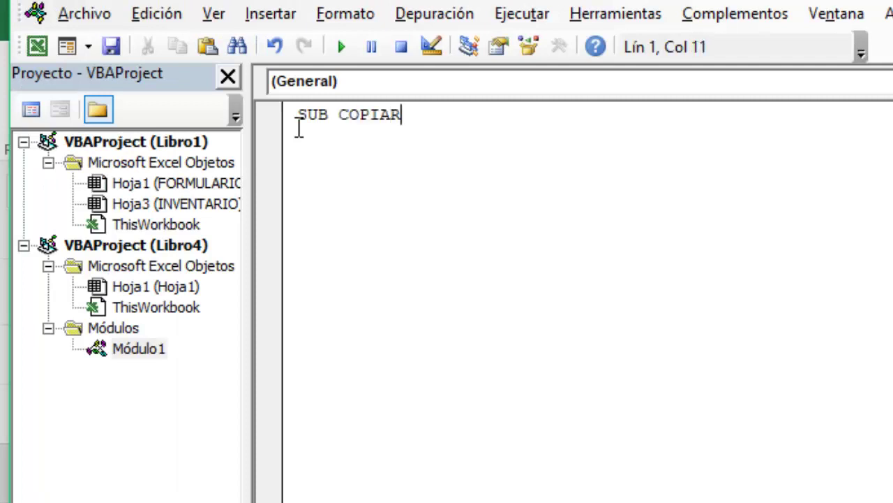
text(EGAR()
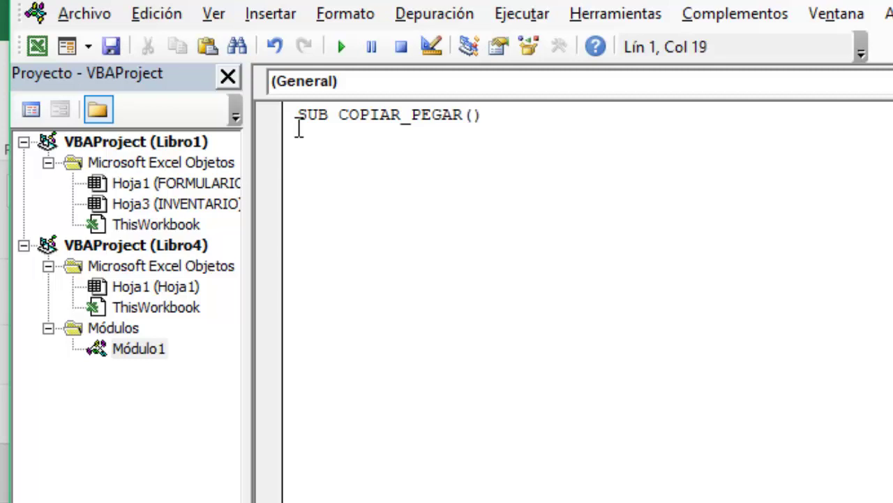
key(Return)
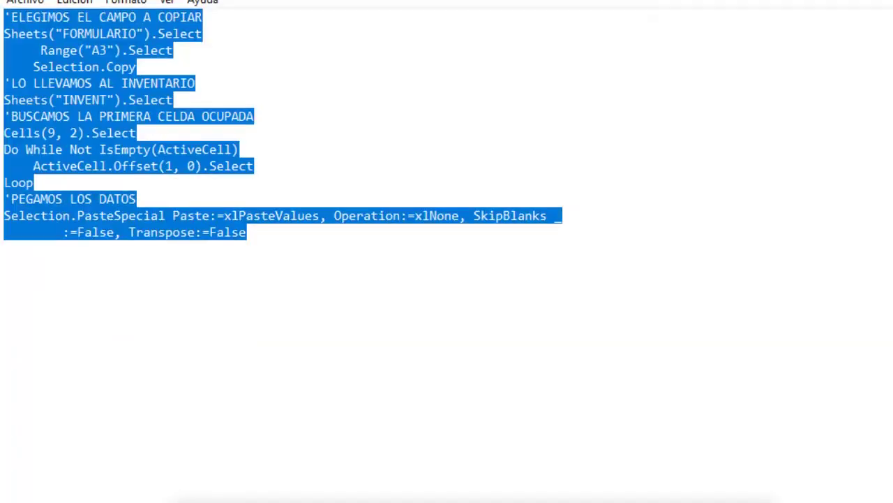
Select all the macro code in Notepad and copy it with Ctrl+C
click(273, 287)
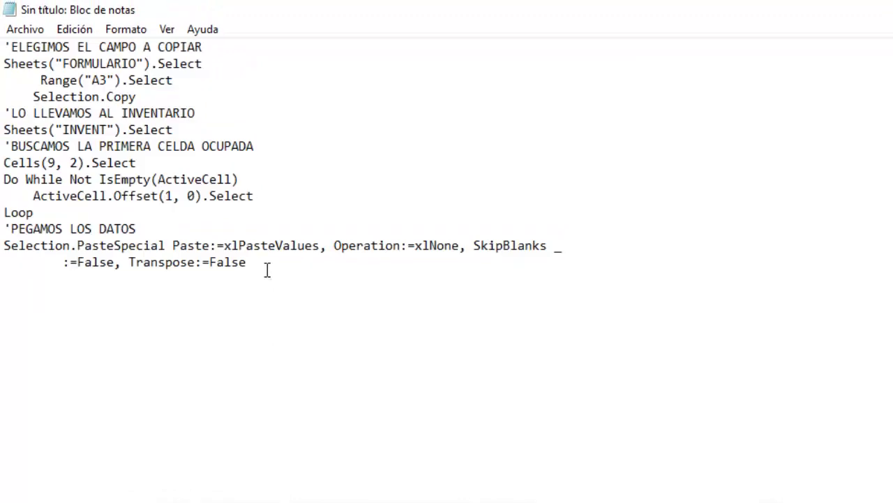
drag(260, 269, 122, 176)
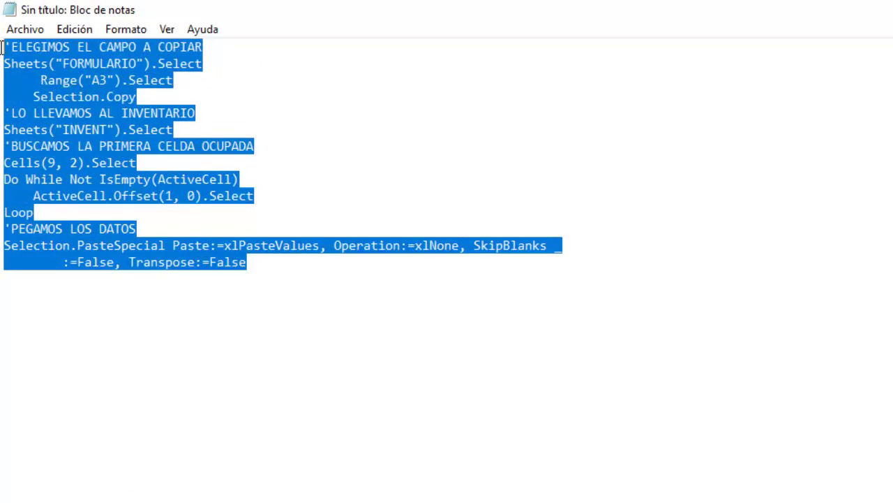
key(ctrl+c)
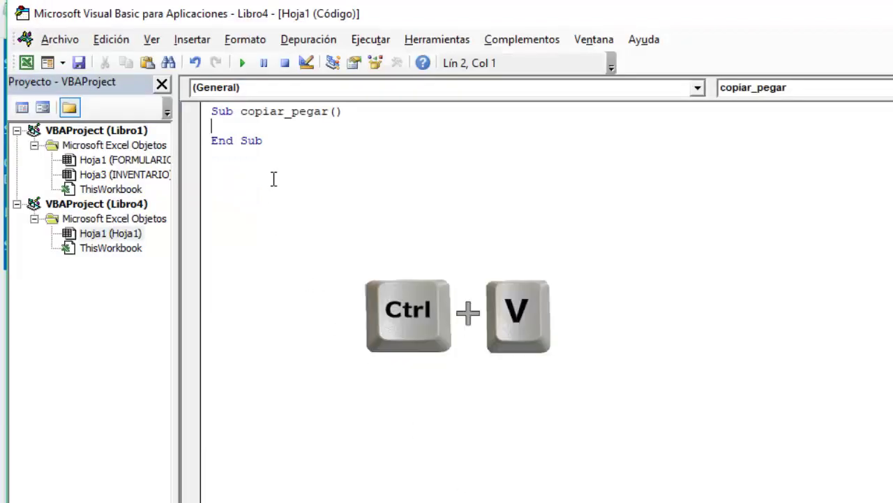
Paste the code into copiar_pegar, add blank lines before End Sub, and return to Excel
key(ctrl+v)
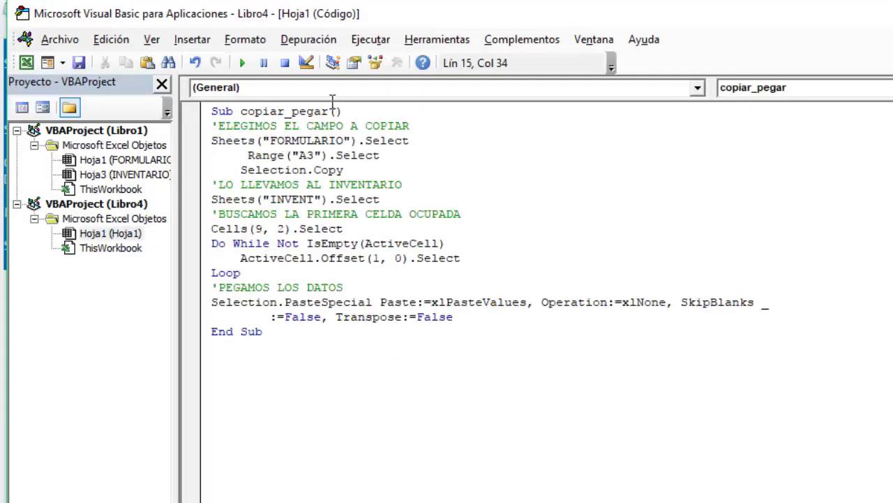
click(345, 112)
key(Return)
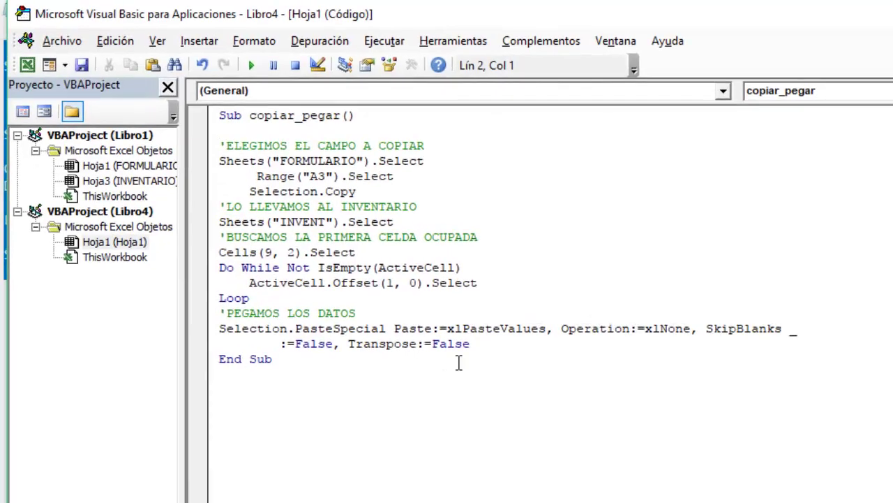
click(263, 332)
click(218, 373)
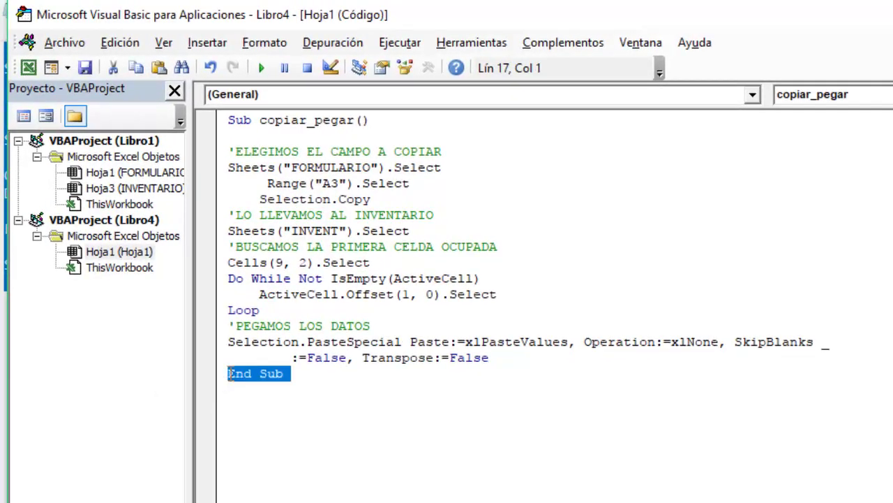
key(Return)
key(Return)
key(Return)
key(Up)
key(Up)
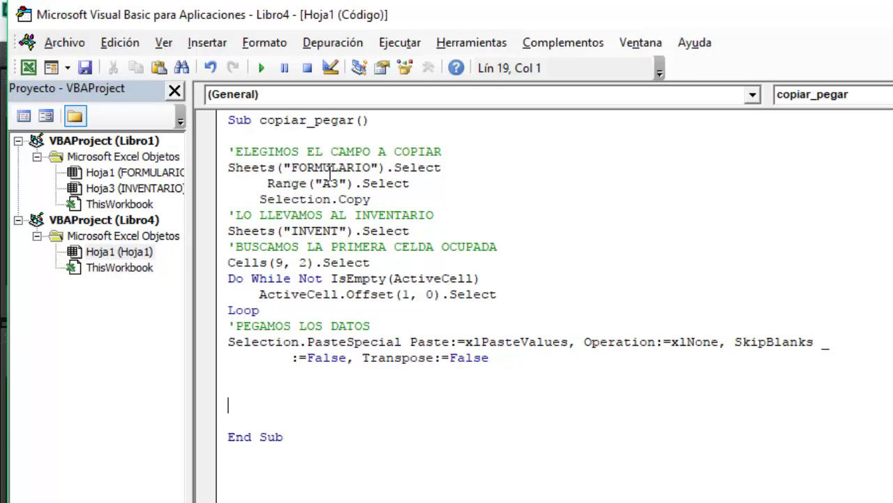
key(alt+F11)
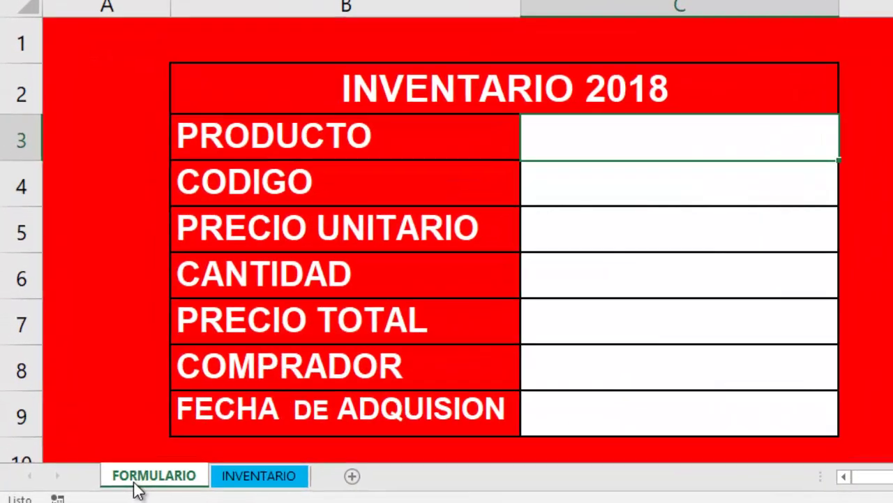
Check the FORMULARIO and INVENTARIO tab names and cell C9 against the macro's references
right_click(98, 490)
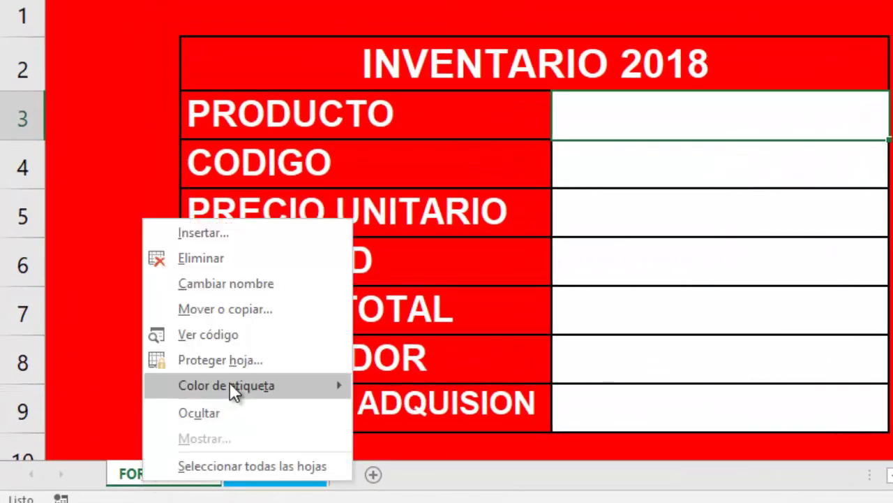
click(250, 286)
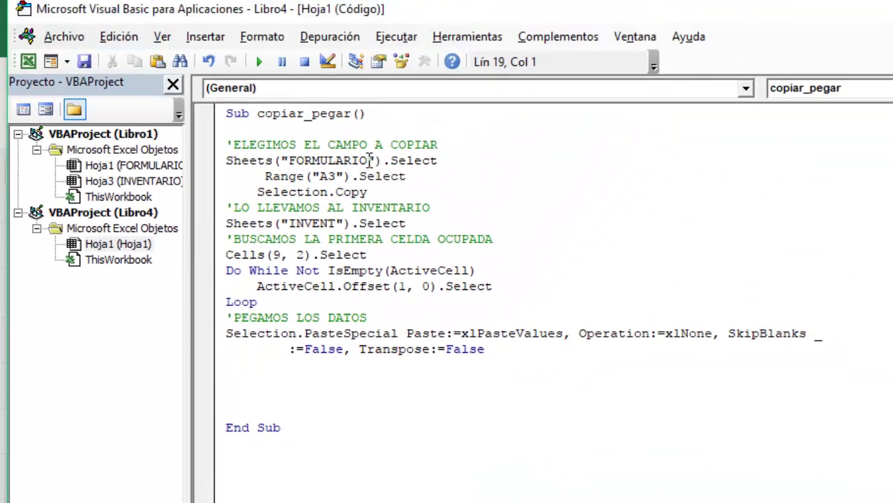
drag(370, 160, 290, 160)
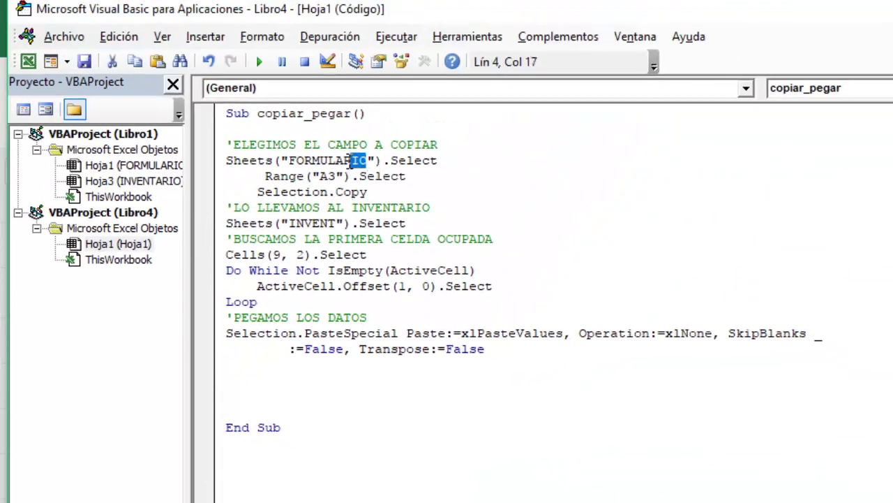
key(Right)
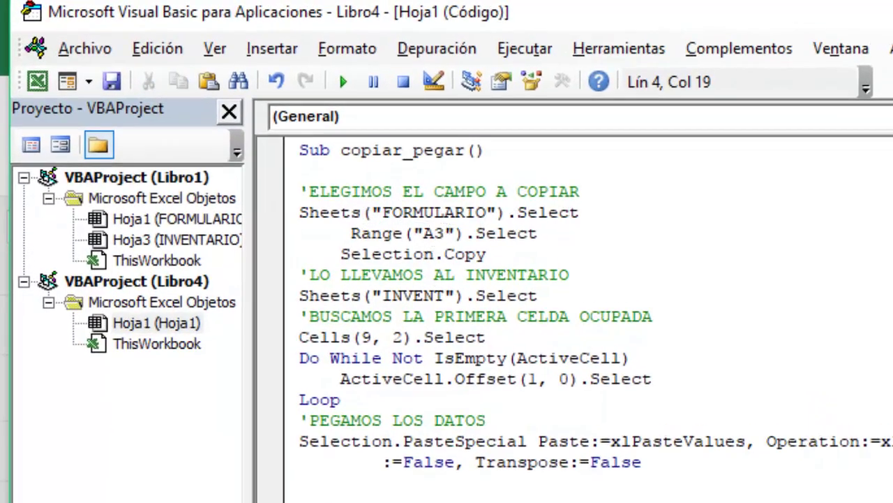
key(alt+F11)
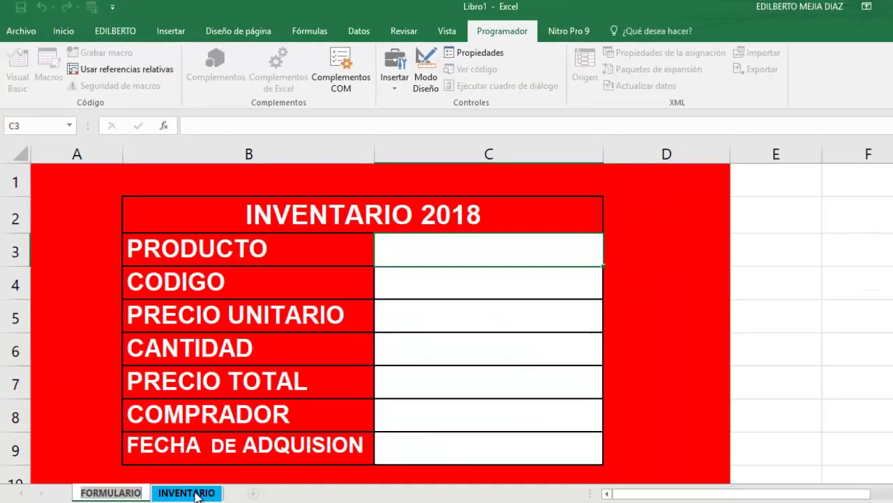
click(188, 493)
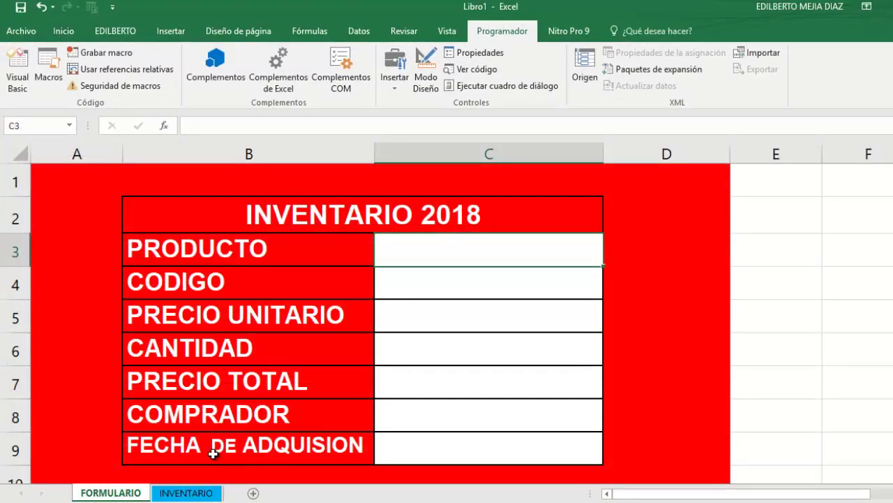
click(111, 493)
click(443, 446)
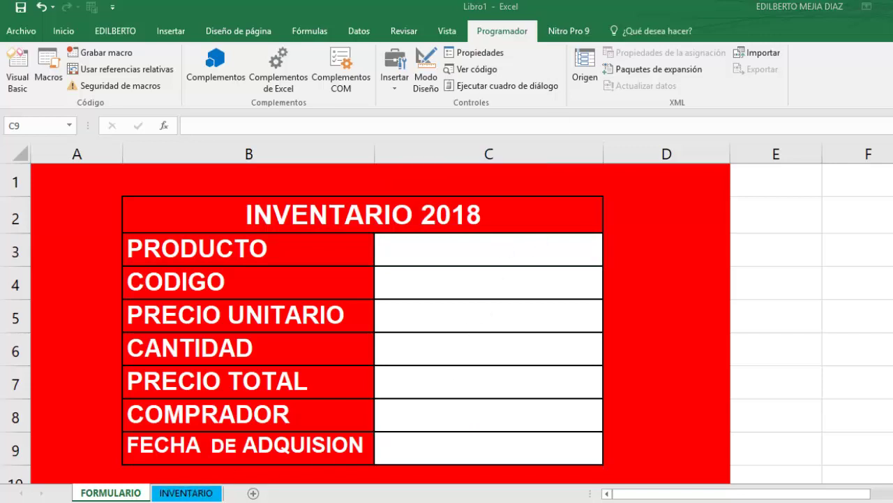
key(alt+F11)
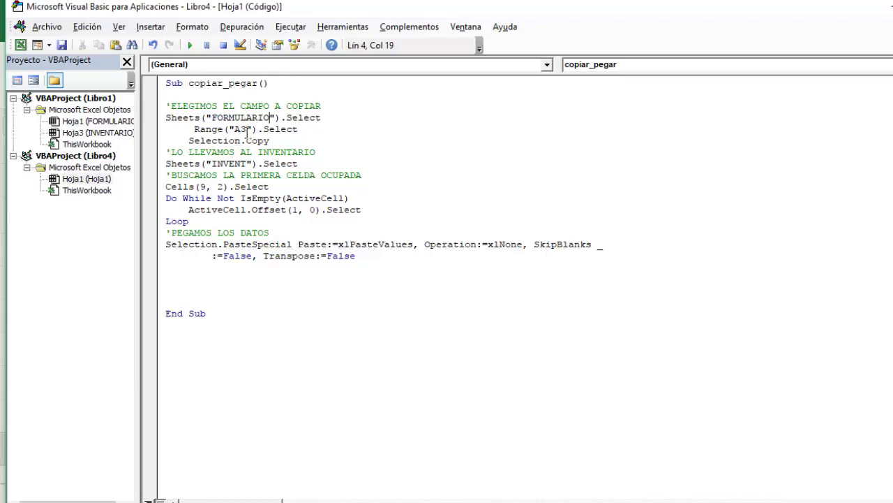
Change Range("A3") to Range("c9") and Sheets("INVENT") to Sheets("INVENTARIO") in copiar_pegar
double_click(242, 129)
text(c)
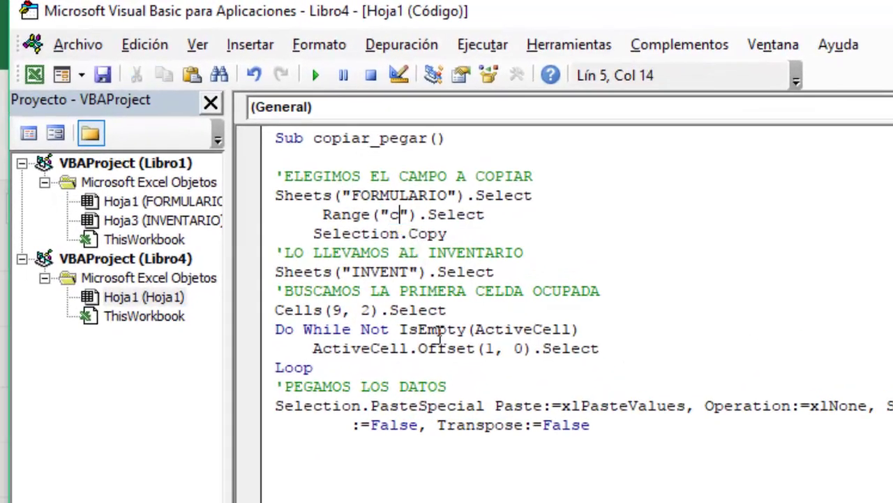
text(9)
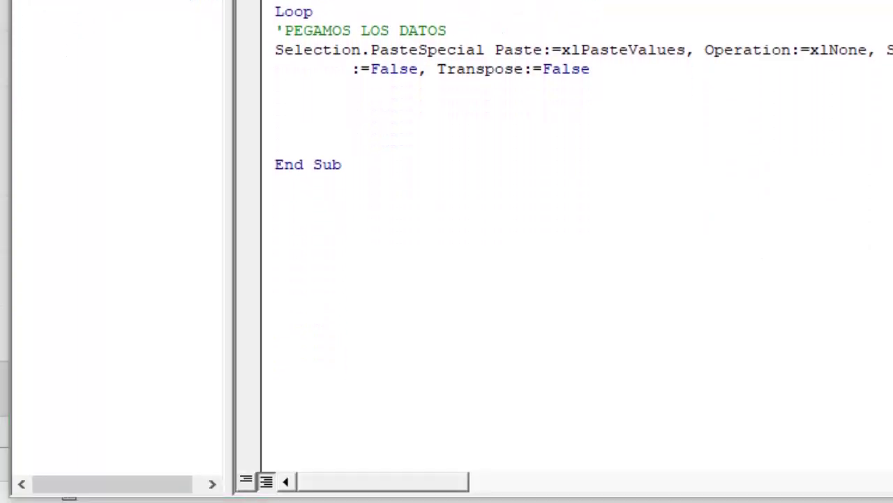
mouse_move(578, 499)
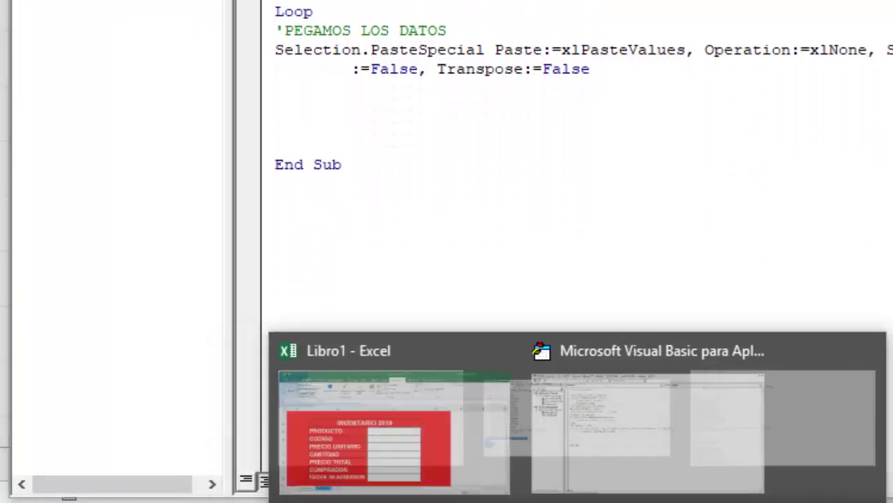
click(462, 469)
click(349, 464)
right_click(349, 464)
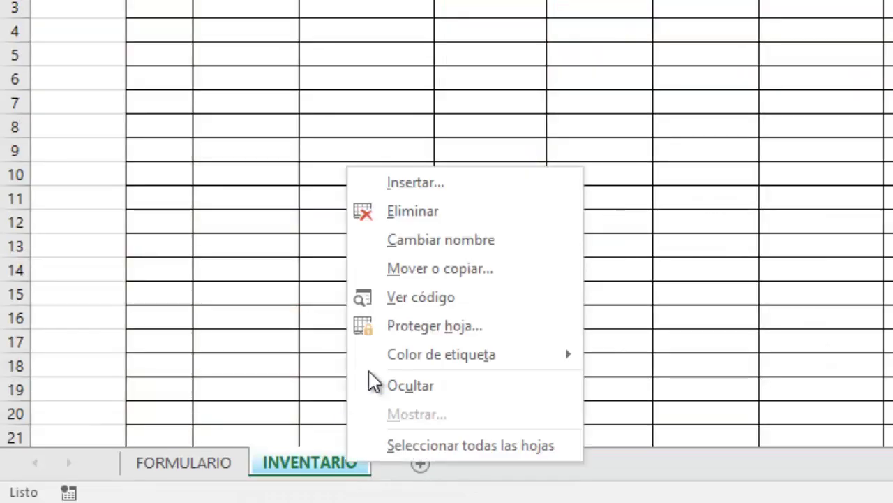
click(431, 244)
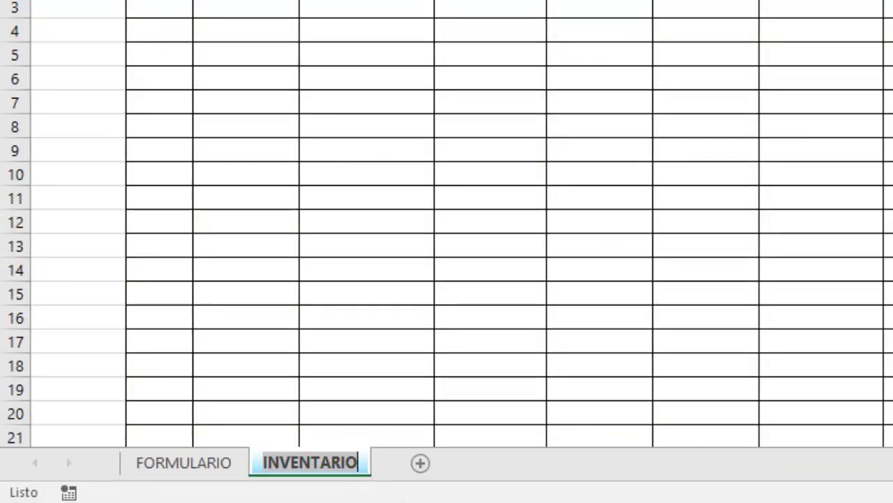
mouse_move(578, 500)
click(614, 419)
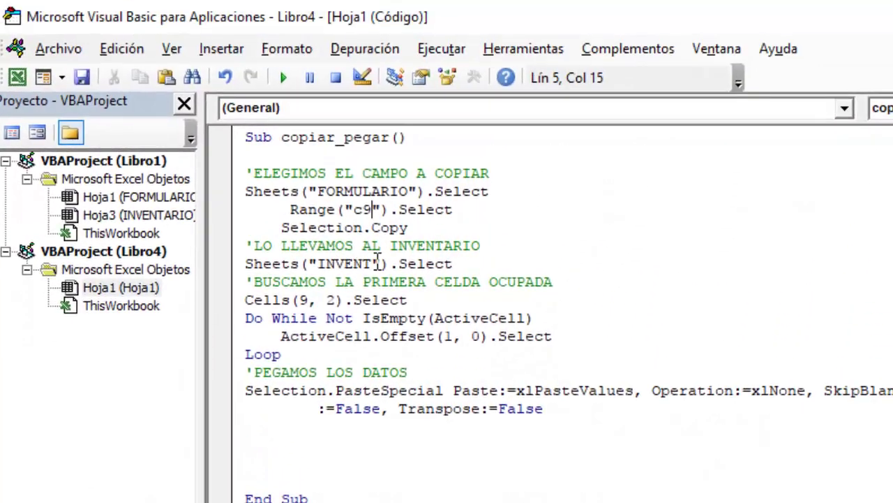
drag(375, 264, 321, 265)
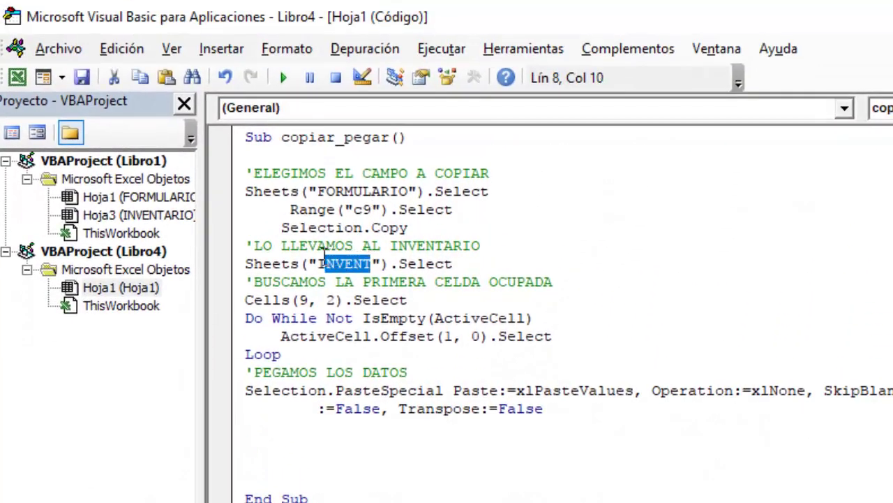
key(ctrl+v)
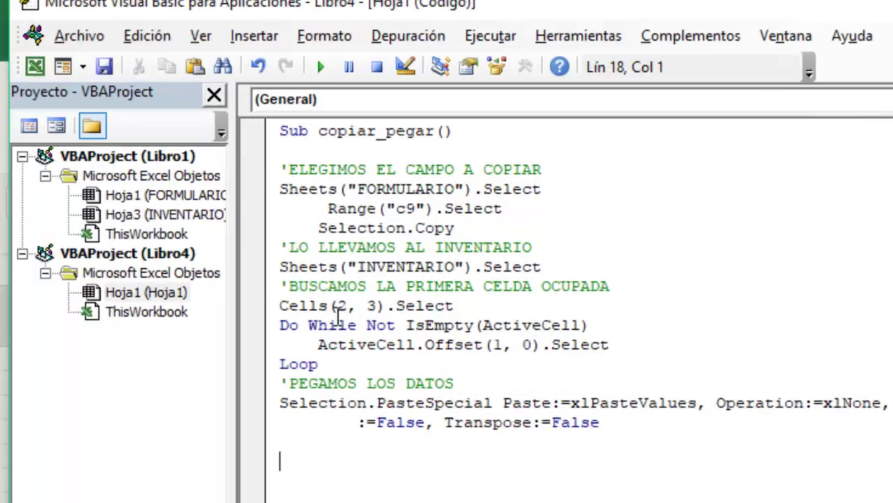
Set the paste target to Cells(2, 3) and switch back to Excel
click(306, 300)
double_click(345, 305)
click(404, 502)
click(347, 305)
text(3)
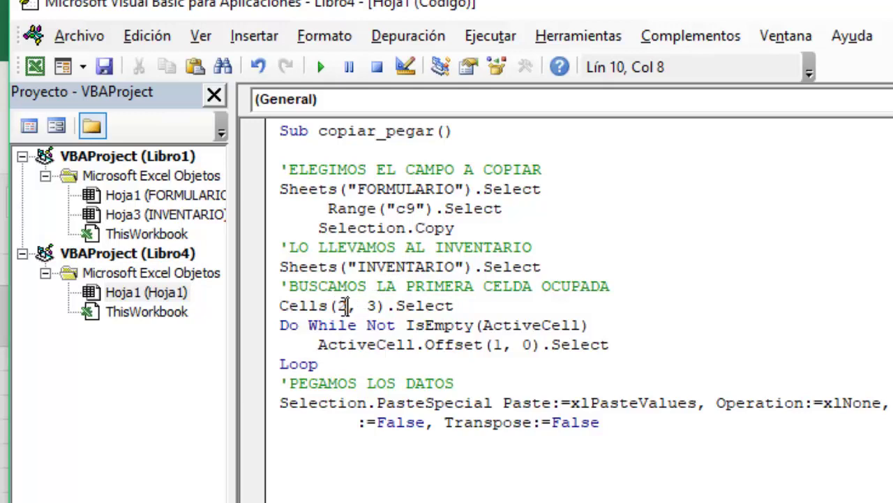
double_click(342, 305)
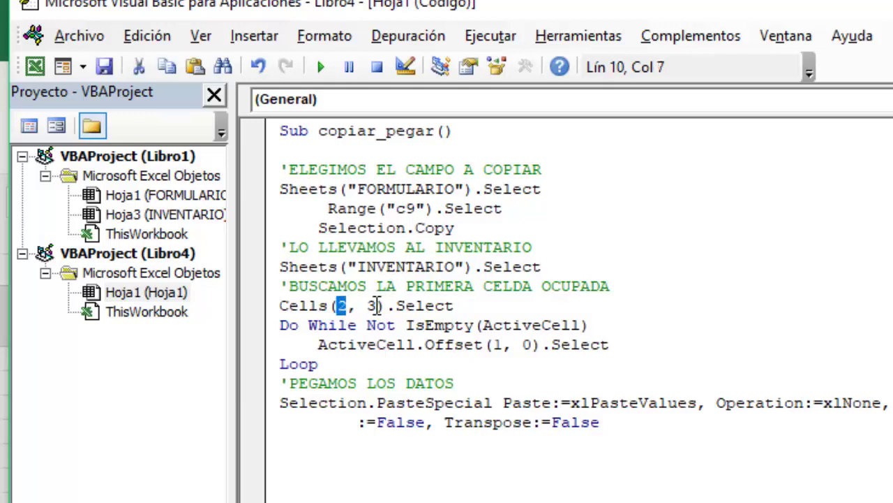
click(375, 305)
double_click(372, 305)
key(Left)
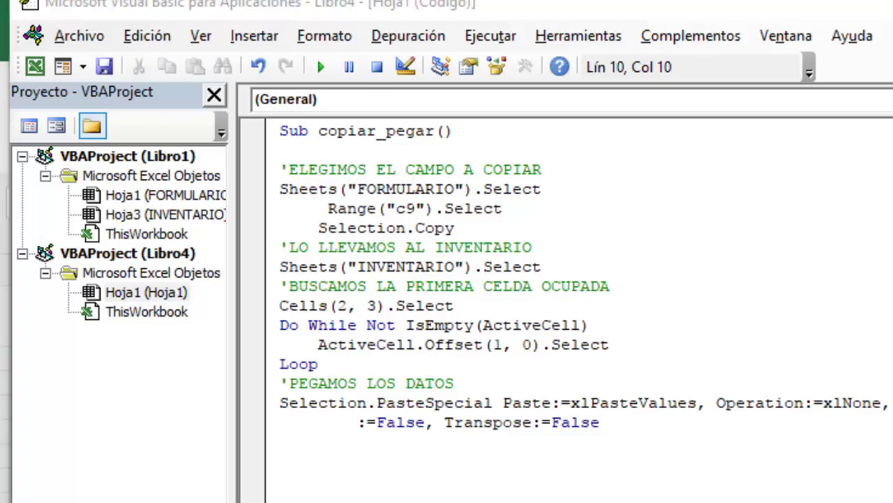
key(alt+F11)
Check that the macro's Cells(2, 3) targets header row 2, column C (FECHA DE ADQUISION)
click(16, 323)
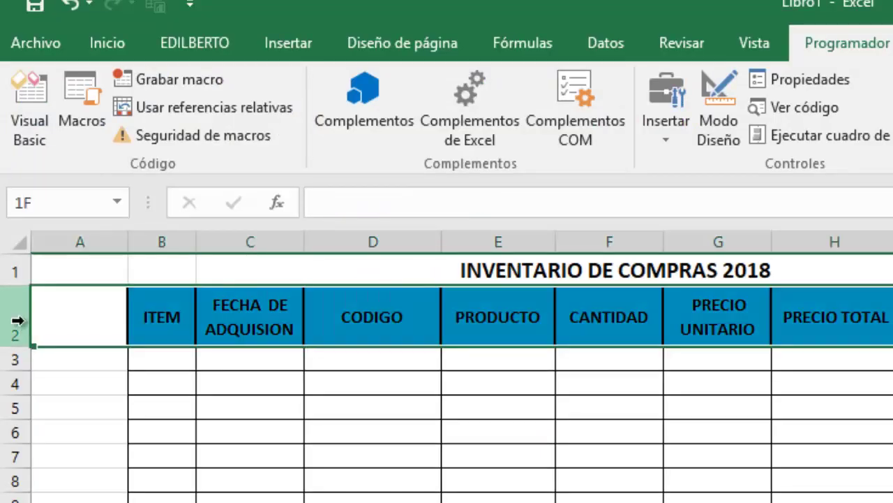
click(235, 239)
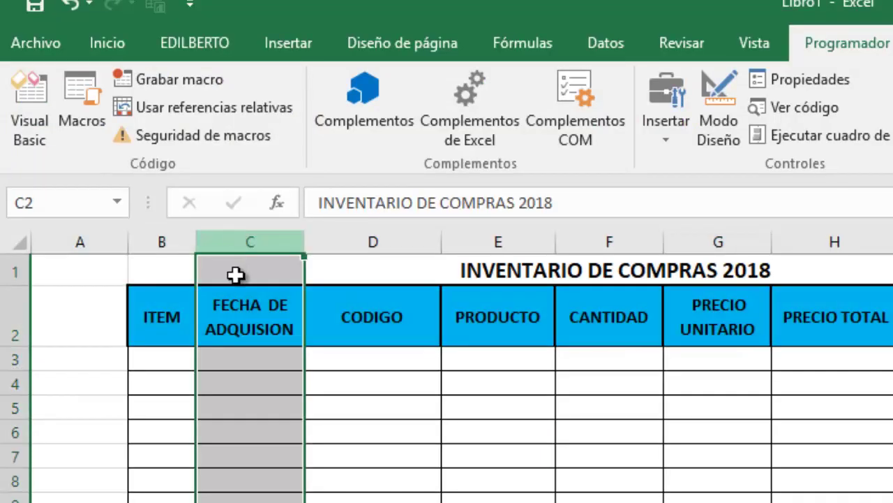
click(15, 323)
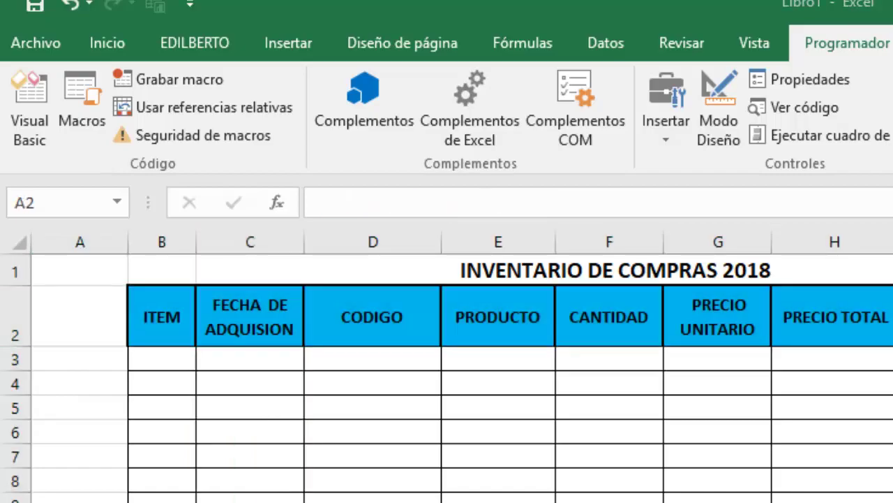
key(alt+F11)
click(339, 305)
click(346, 305)
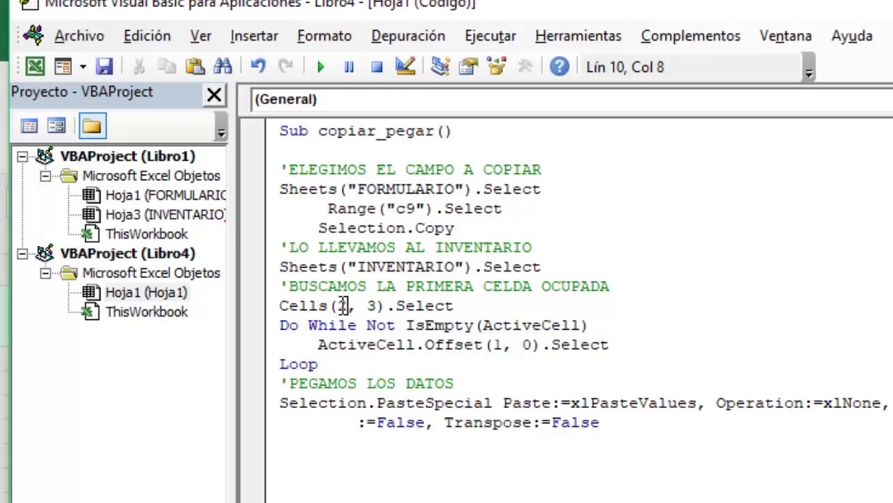
double_click(340, 305)
click(349, 305)
double_click(370, 305)
click(375, 305)
Put the caret on the empty line above End Sub, then select the form's entry cells C3:C8
click(518, 489)
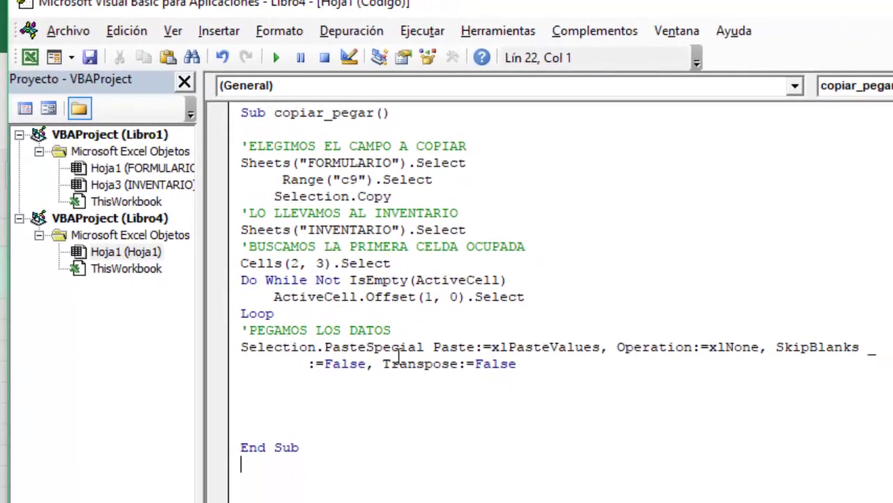
click(546, 386)
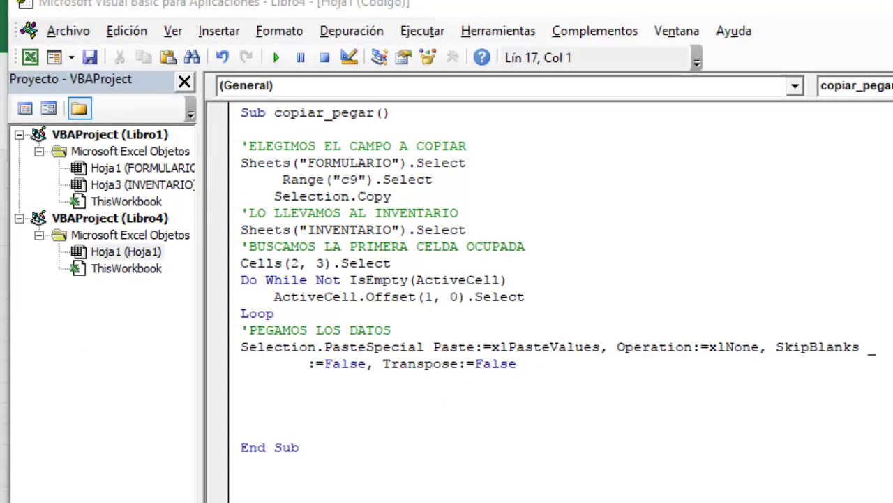
key(alt+F11)
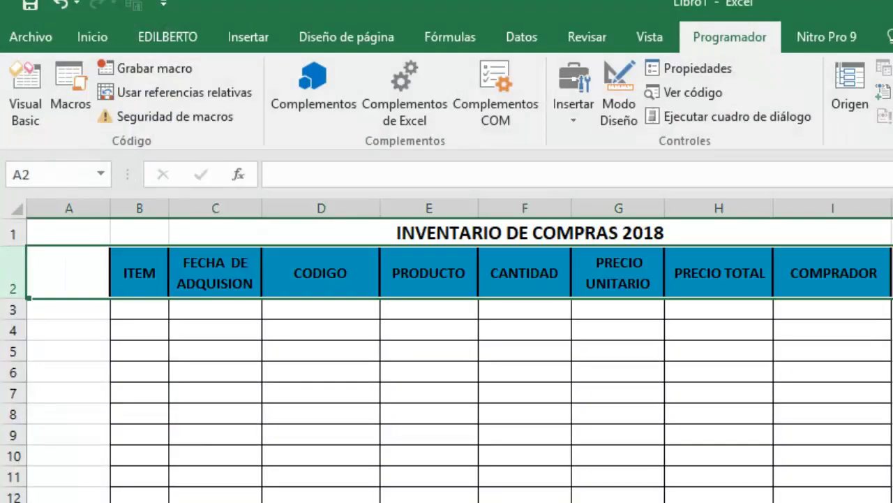
click(229, 260)
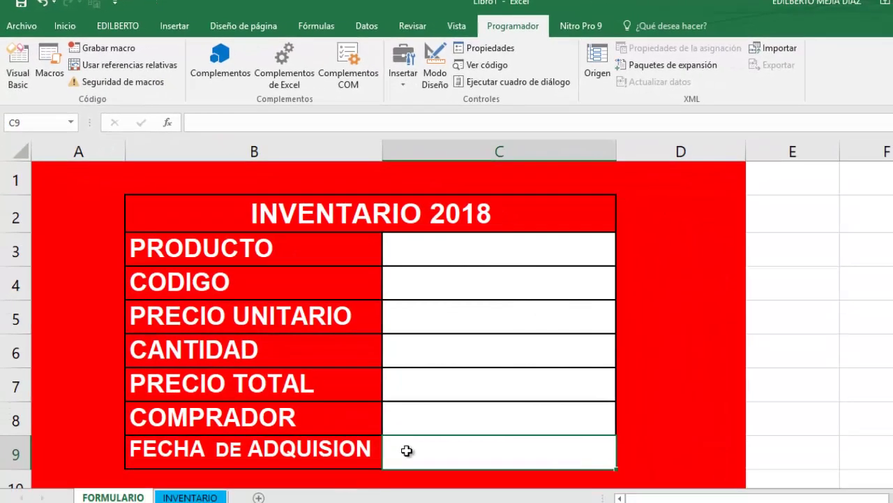
drag(412, 419, 409, 260)
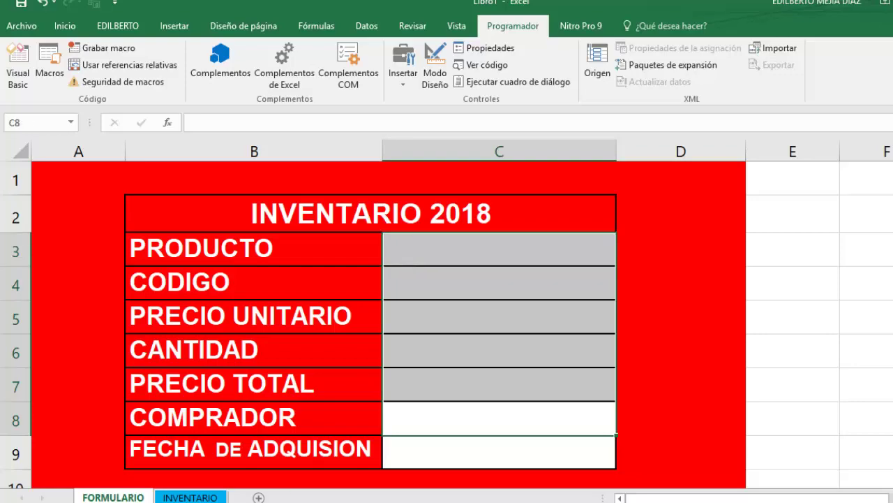
Copy the copiar_pegar copy-and-paste block and paste a duplicate below it, before End Sub
click(412, 482)
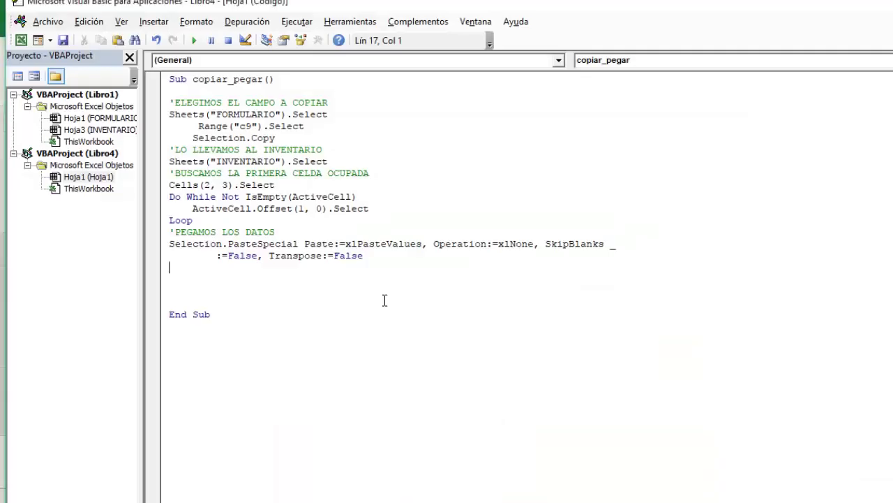
drag(370, 256, 159, 105)
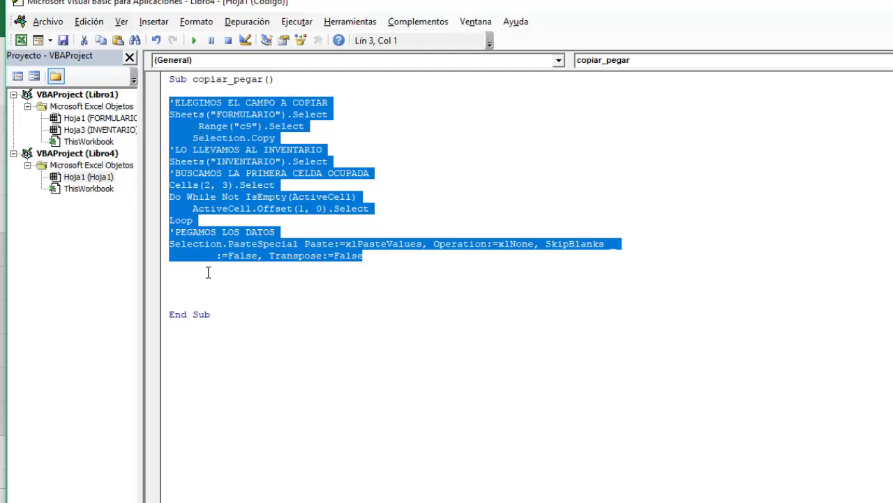
click(178, 275)
key(Return)
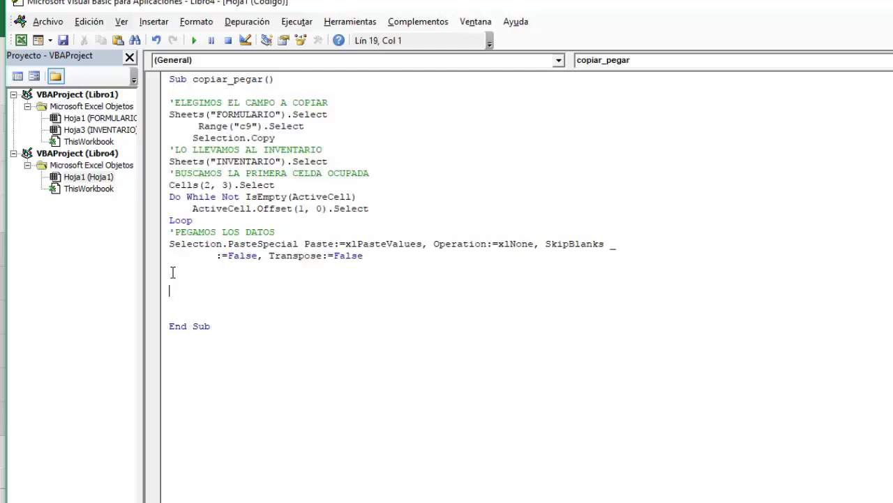
text('ELEGIMOS EL CAMPO A COPIAR Sheets("FORMULARIO").Select      Range("c9").Select     Selection.Copy 'LO LLEVAMOS AL INVENTARIO Sheets("INVENTARIO").Select 'BUSCAMOS LA PRIMERA CELDA OCUPADA Cells(2, 3).Select Do While Not IsEmpty(ActiveCell)     ActiveCell.Offset(1, 0).Select Loop 'PEGAMOS LOS DATOS Selection.PasteSpecial Paste:=xlPasteValues, Operation:=xlNone, SkipBlanks _         :=False, Transpose:=False)
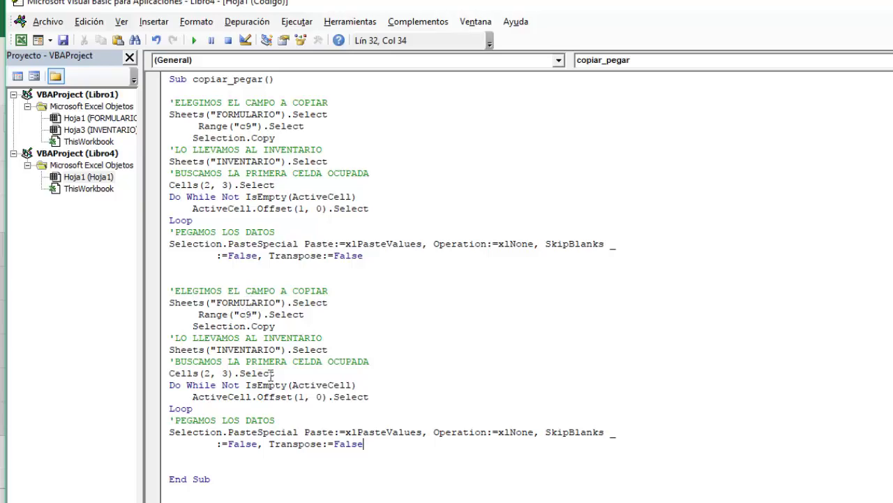
click(258, 464)
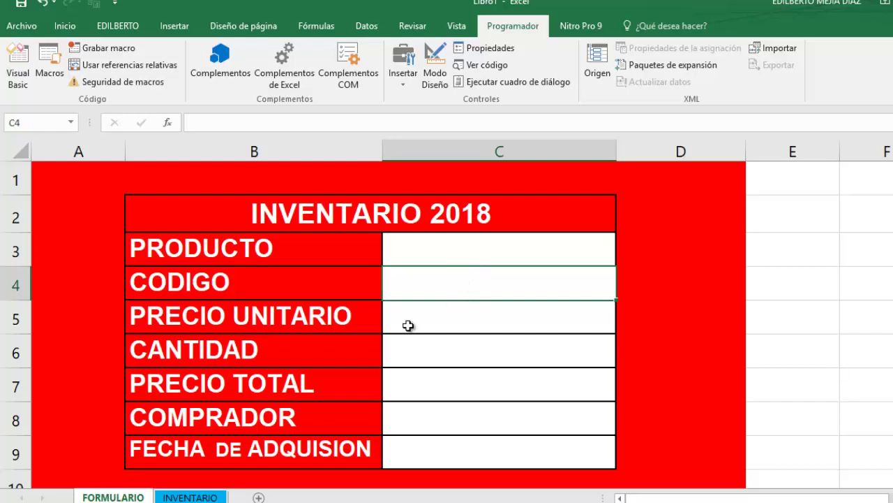
Find CODIGO under D3 on INVENTARIO and change the second block's source cell to C4
click(189, 497)
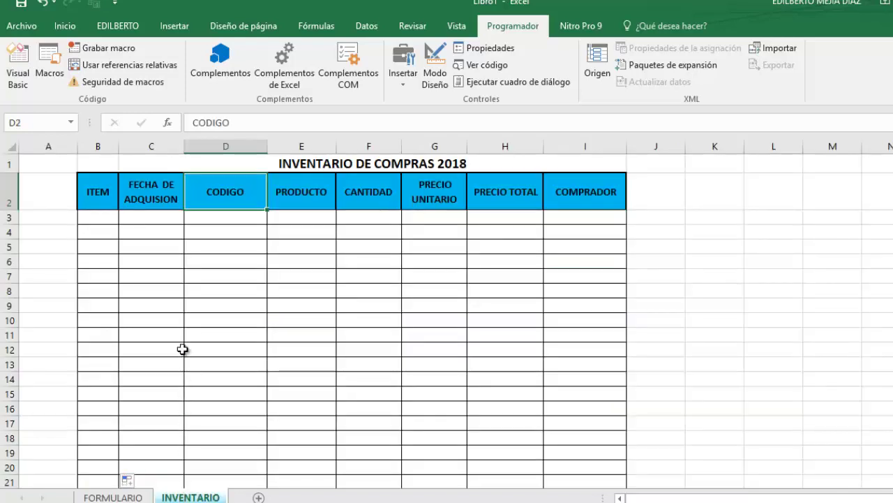
click(209, 222)
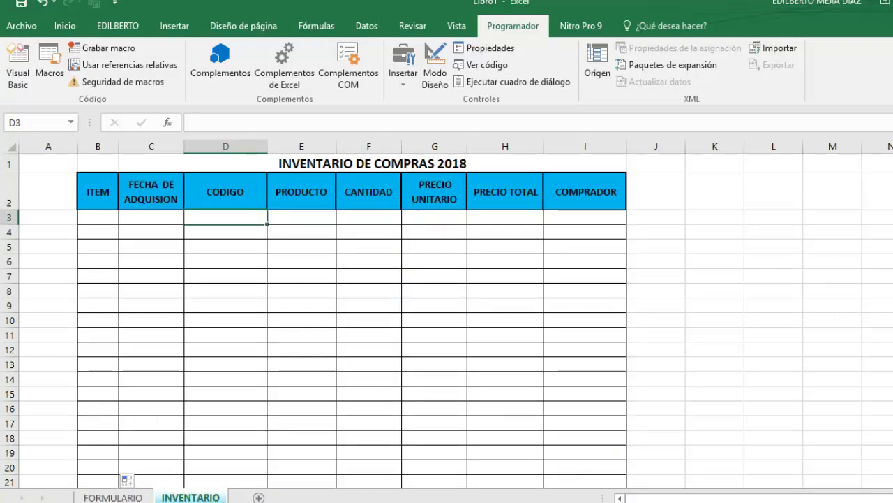
click(113, 497)
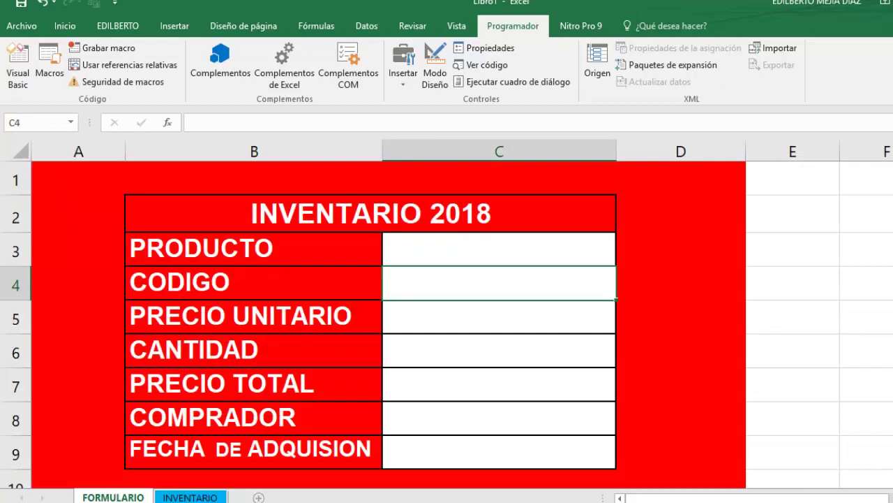
key(alt+F11)
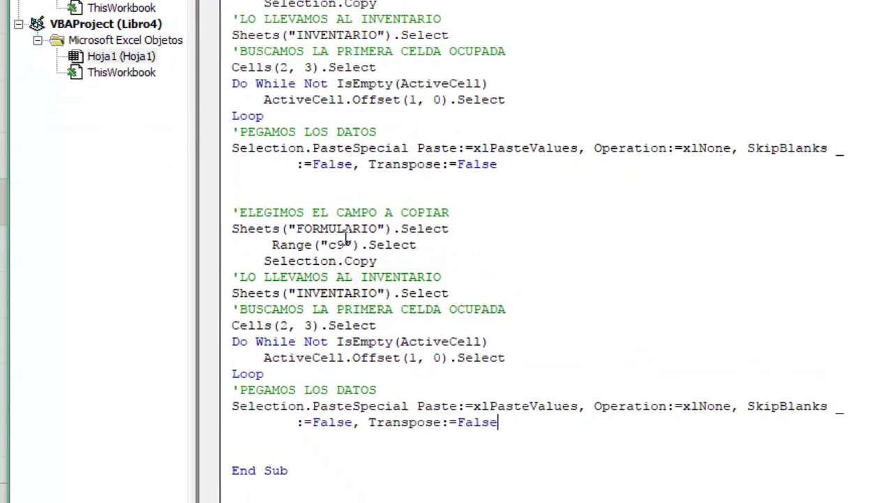
text(4)
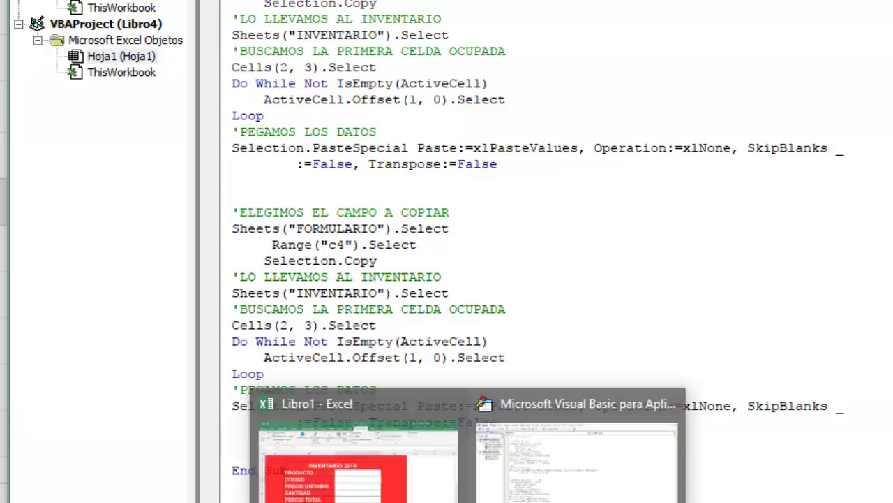
Confirm CODIGO is column 4 and change the second block's Cells(2, 3) to Cells(2, 4)
click(291, 480)
click(292, 480)
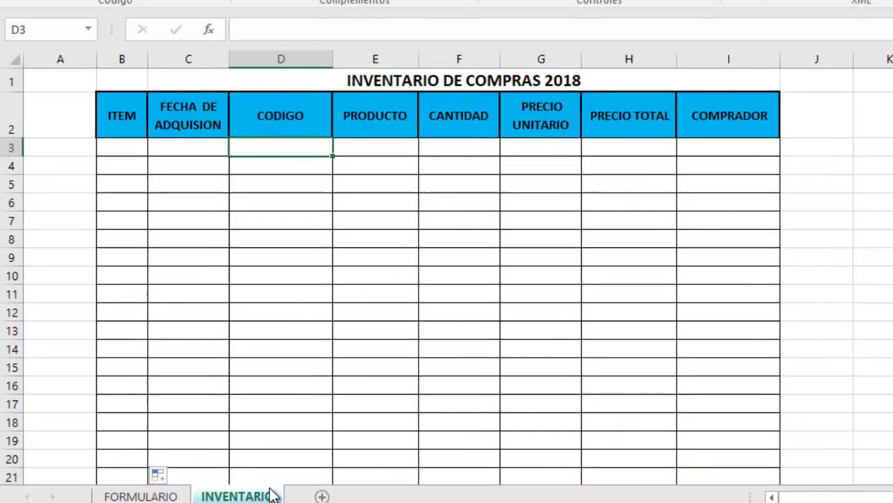
click(4, 138)
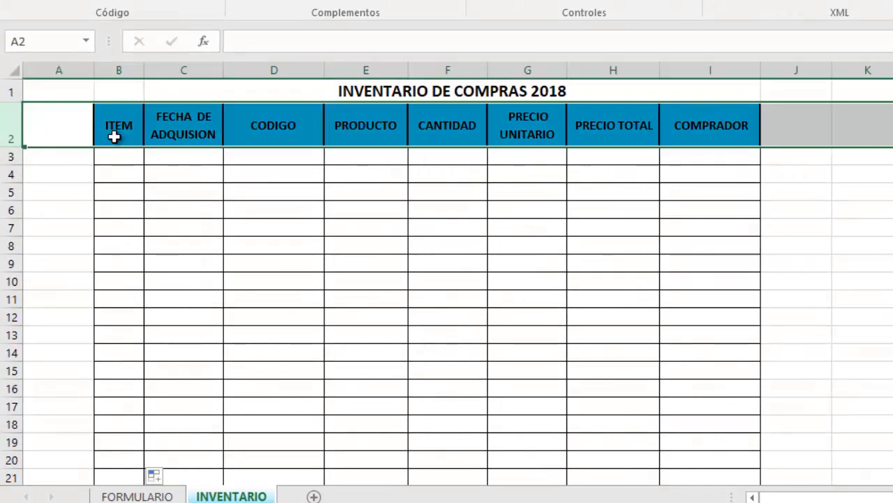
click(265, 124)
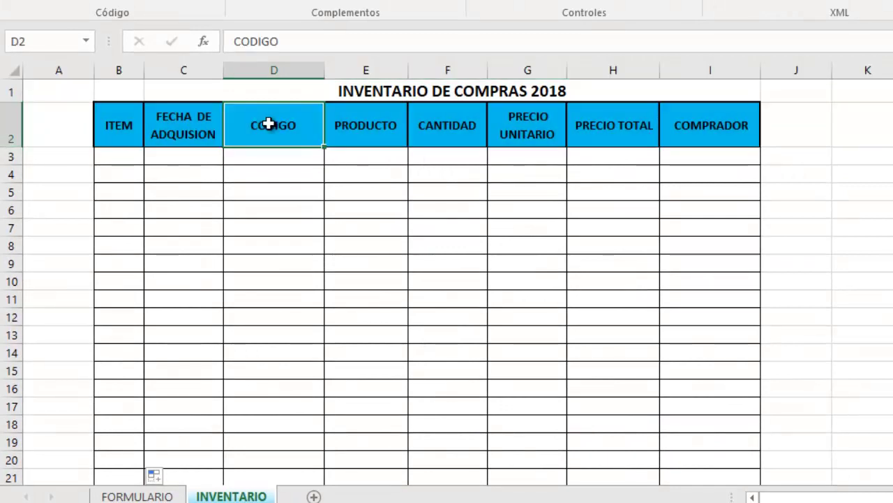
click(61, 73)
drag(61, 73, 273, 72)
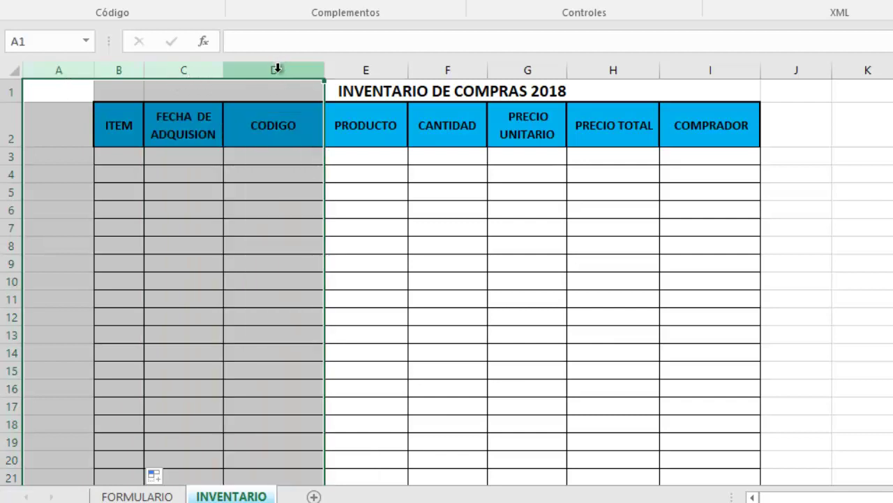
click(274, 73)
click(10, 129)
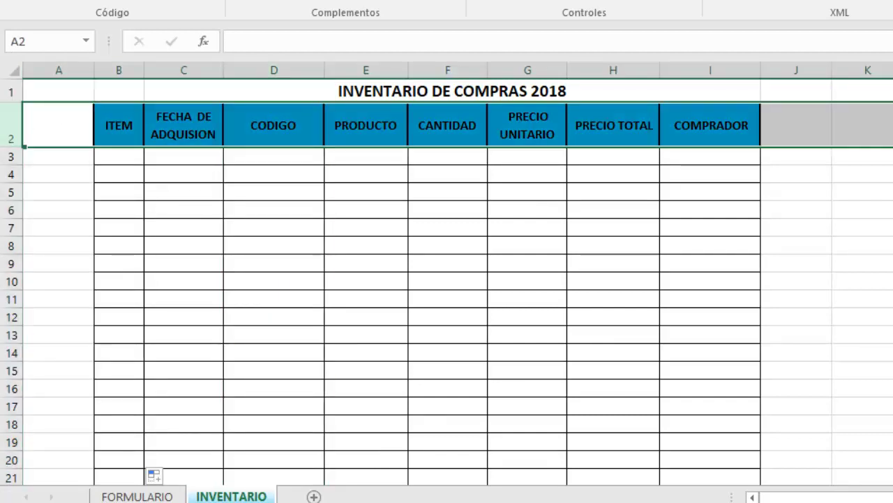
mouse_move(418, 499)
click(474, 462)
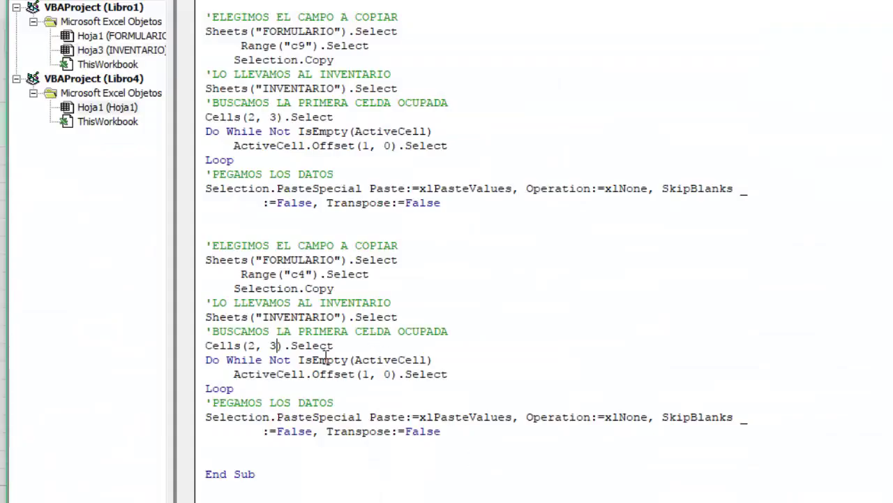
key(BackSpace)
text(4)
Copy the second code block and paste a third copy just above End Sub
drag(455, 427, 188, 250)
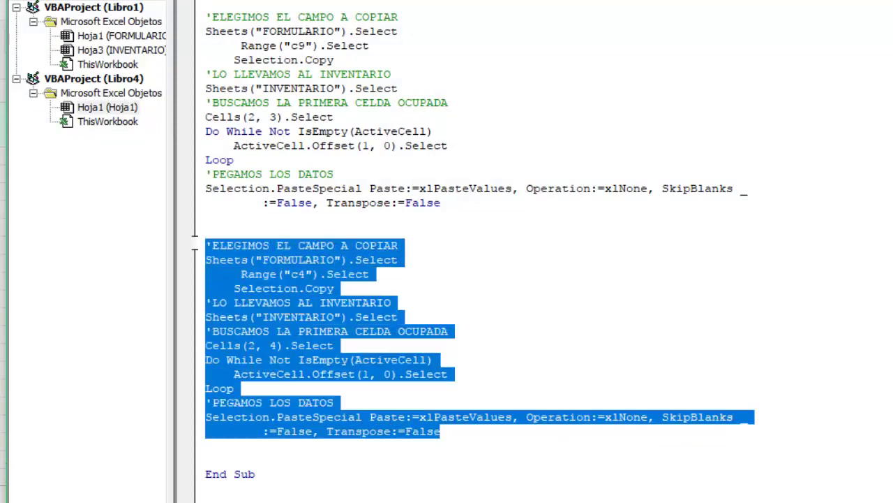
click(207, 458)
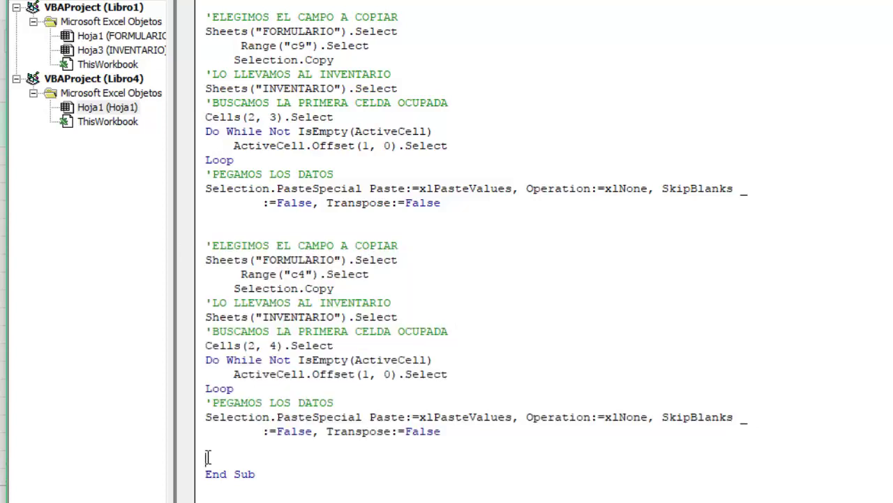
text('ELEGIMOS EL CAMPO A COPIAR Sheets("FORMULARIO").Select      Range("c4").Select     Selection.Copy 'LO LLEVAMOS AL INVENTARIO Sheets("INVENTARIO").Select 'BUSCAMOS LA PRIMERA CELDA OCUPADA Cells(2, 4).Select Do While Not IsEmpty(ActiveCell)     ActiveCell.Offset(1, 0).Select Loop 'PEGAMOS LOS DATOS Selection.PasteSpecial Paste:=xlPasteValues, Operation:=xlNone, SkipBlanks _         :=False, Transpose:=False)
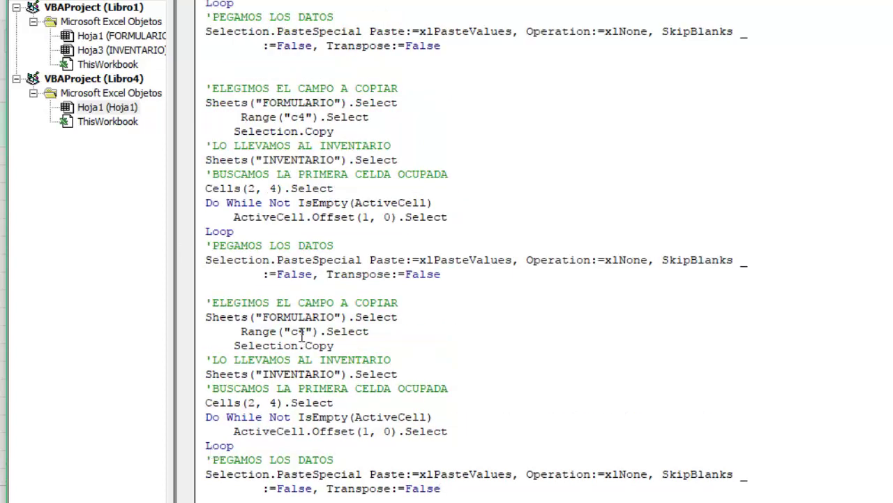
scroll(330, 338, down, 1)
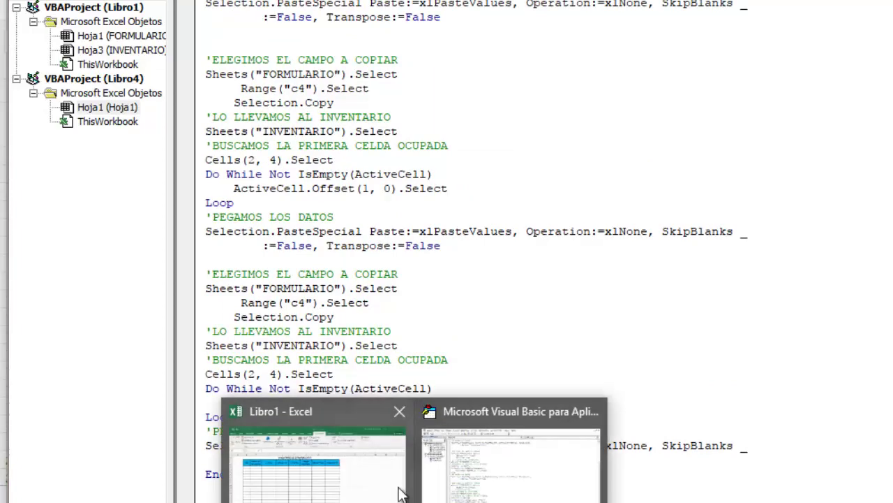
click(329, 454)
Change the third block's destination column number from 4 to 5
click(361, 123)
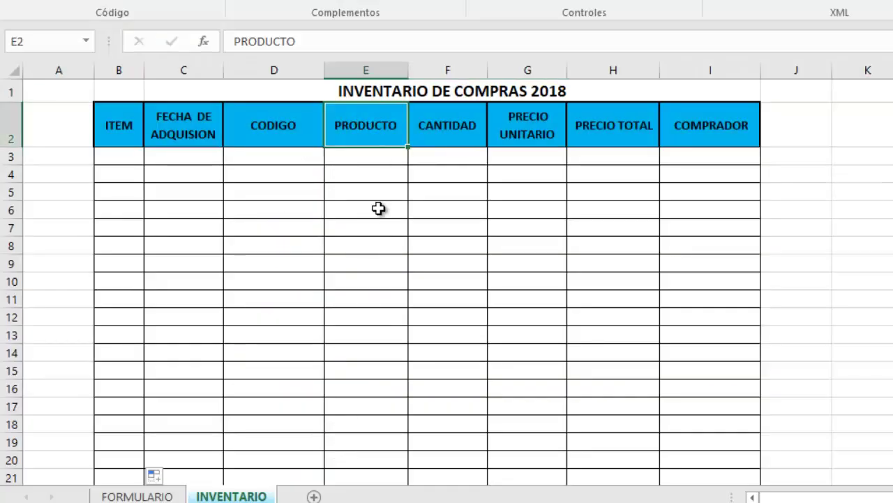
mouse_move(347, 484)
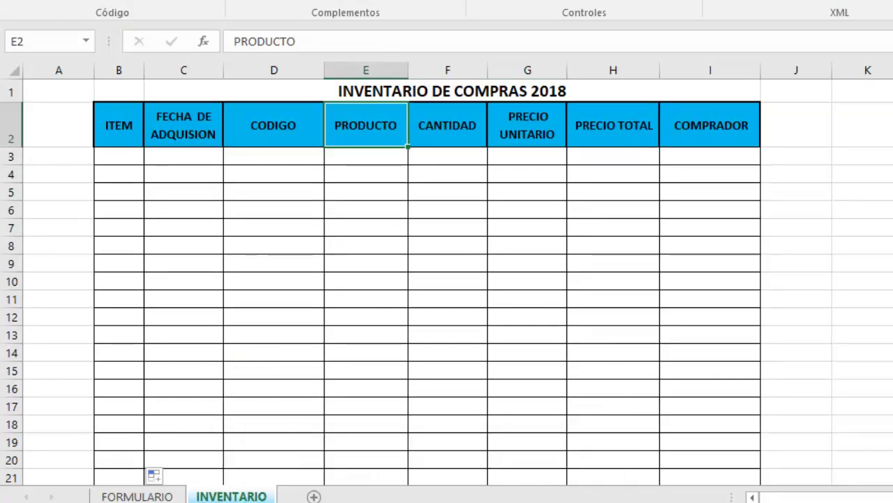
mouse_move(254, 491)
click(122, 496)
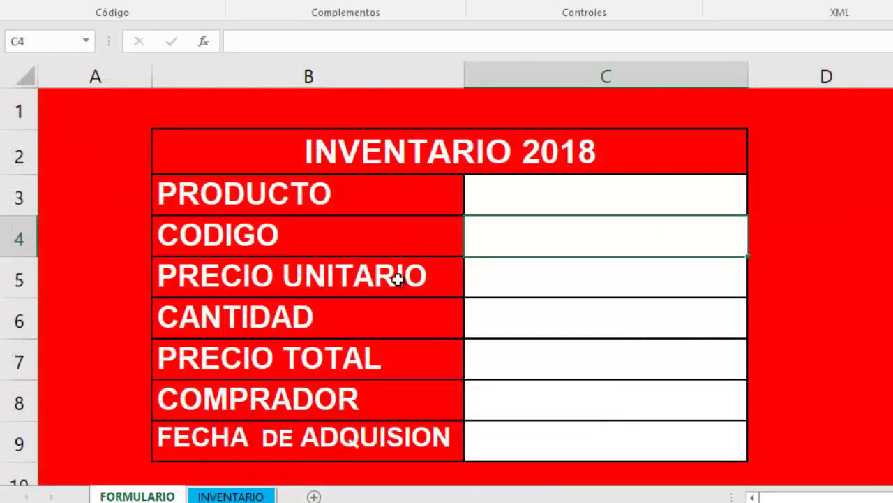
click(548, 189)
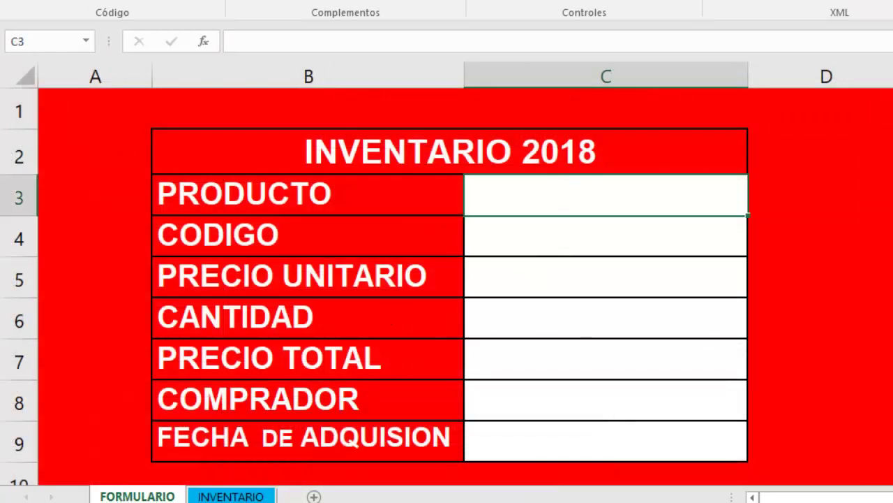
mouse_move(467, 493)
click(503, 447)
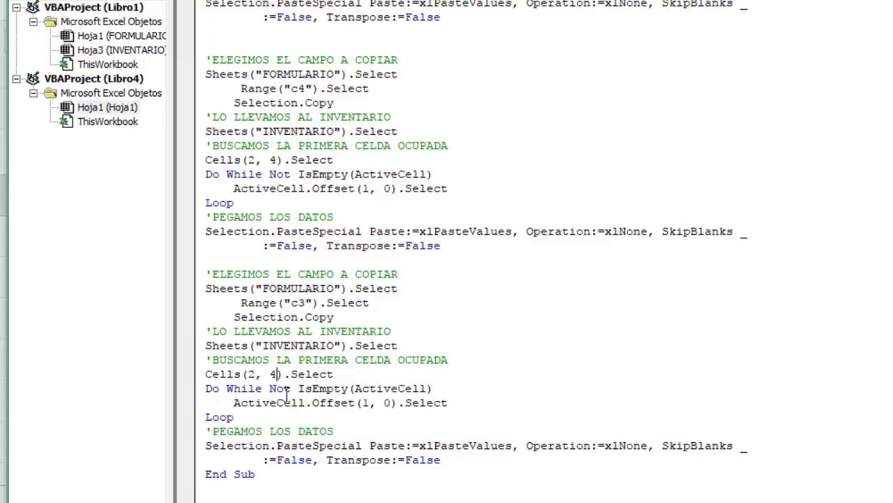
key(BackSpace)
text(5)
Count INVENTARIO's columns to confirm PRODUCTO sits in column E
mouse_move(467, 493)
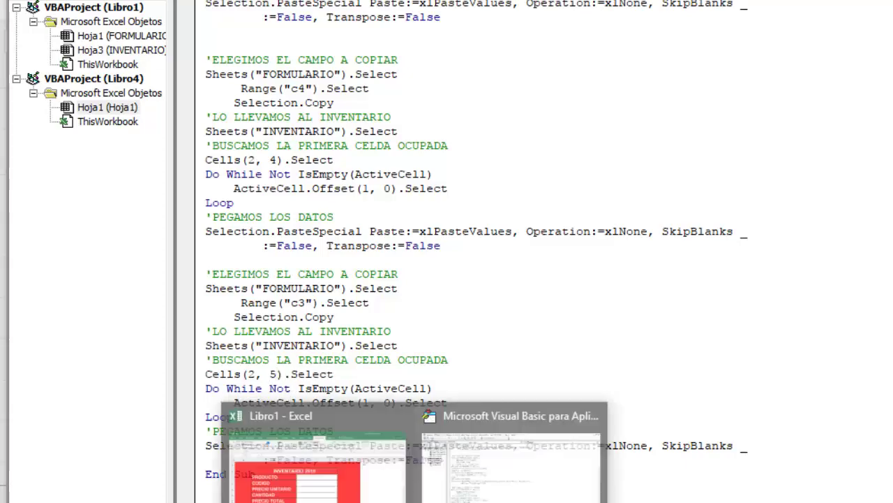
click(380, 468)
click(265, 496)
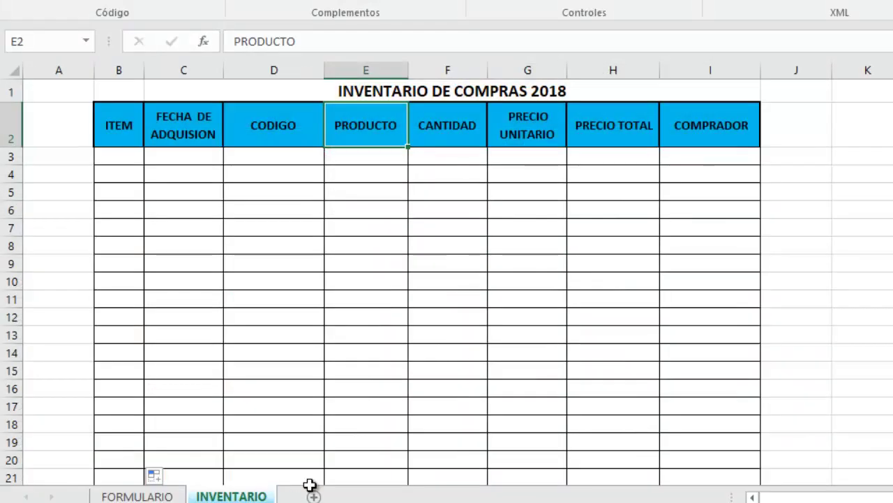
click(11, 125)
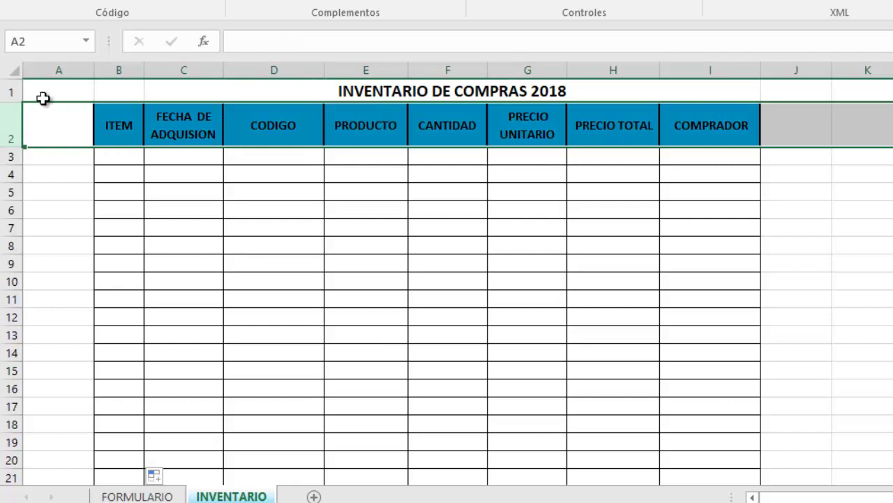
click(63, 70)
click(120, 70)
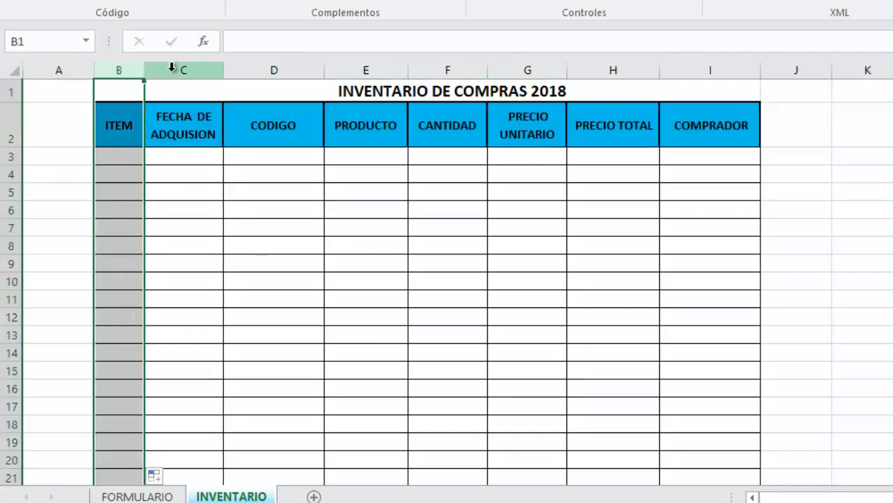
click(167, 70)
click(268, 64)
click(365, 70)
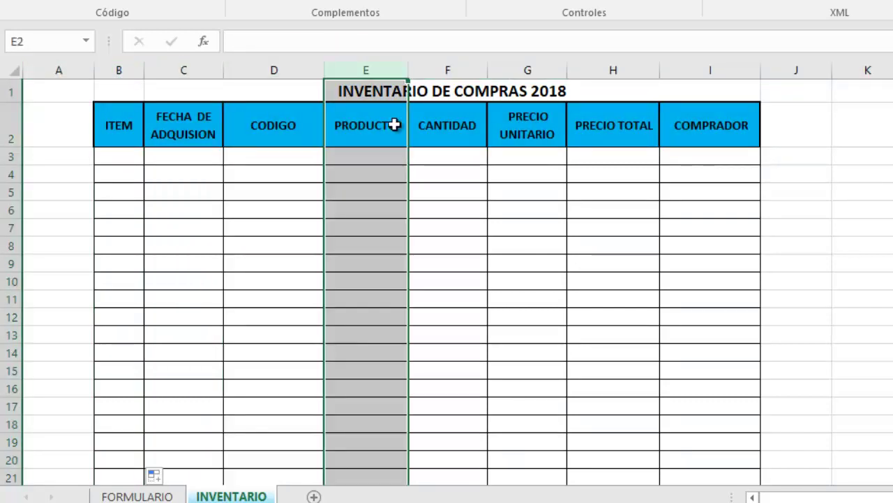
click(388, 126)
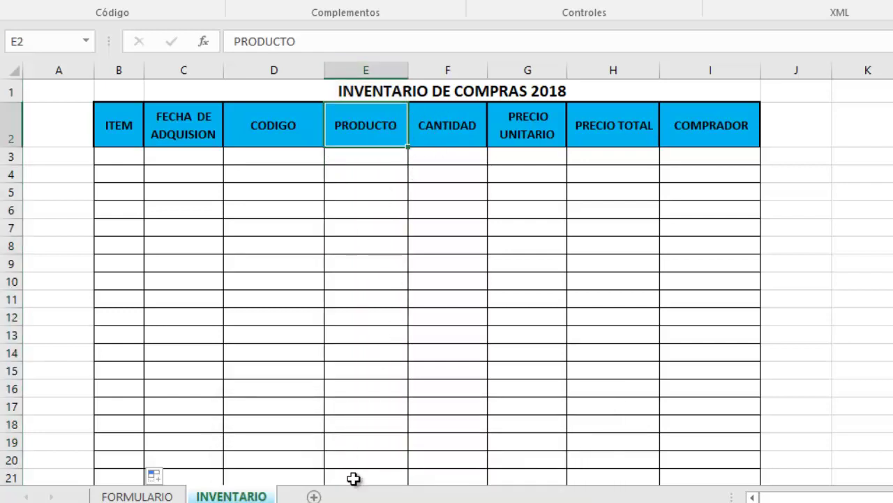
Review the finished copiar_pegar code, then go back to the Excel workbook
key(alt+F11)
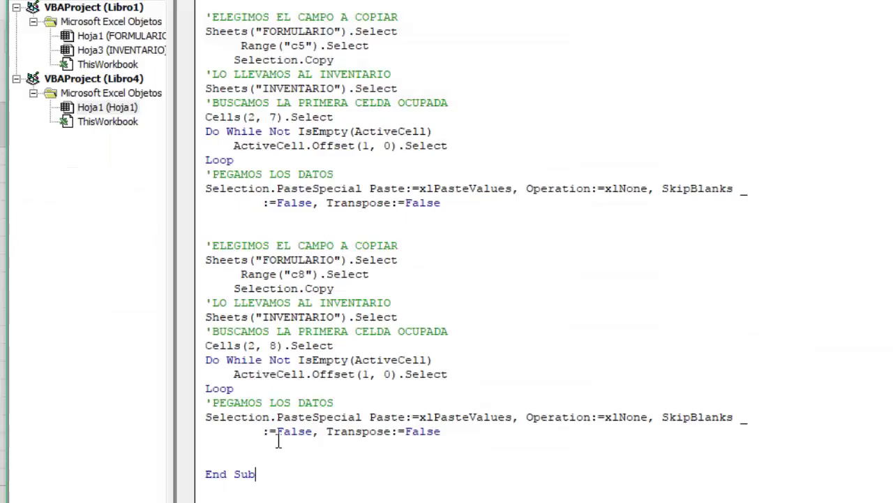
scroll(280, 426, up, 5)
scroll(280, 426, up, 3)
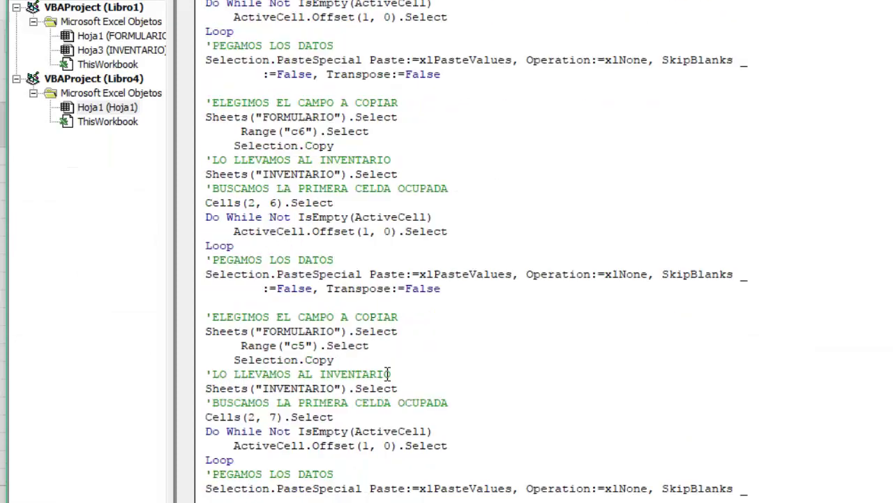
scroll(390, 347, down, 10)
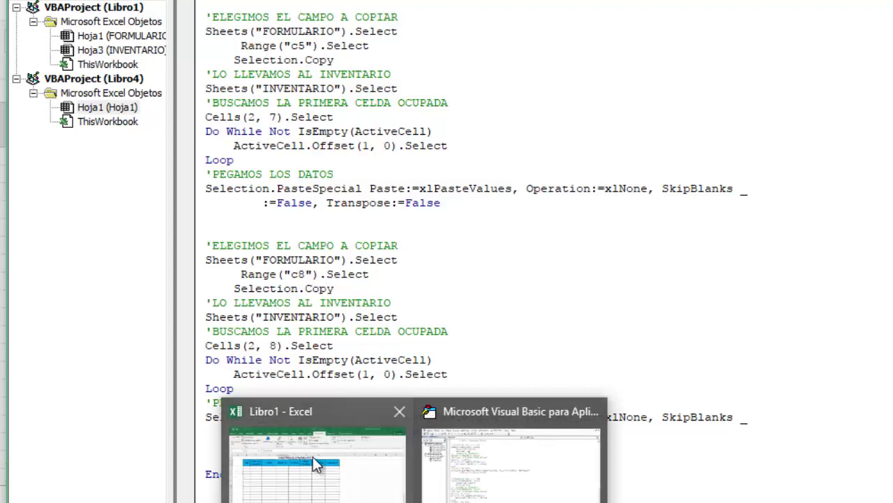
click(313, 456)
click(837, 186)
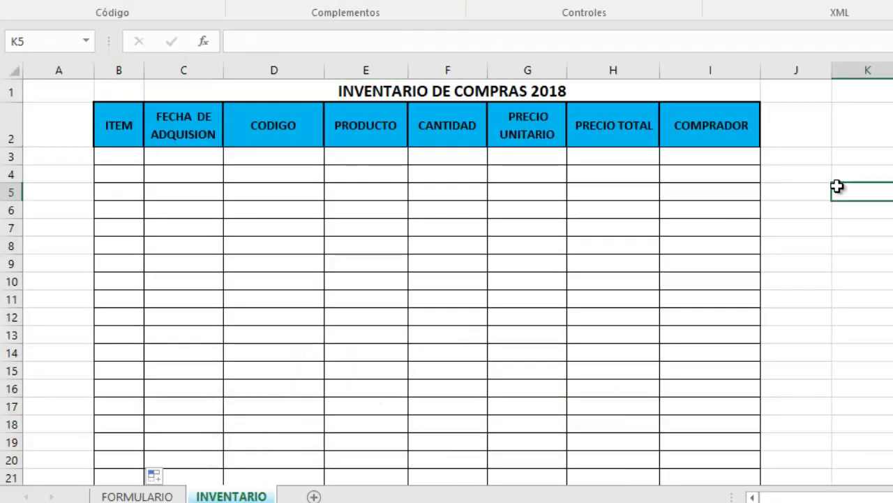
Enter ARROZ, A001, price 150 and quantity 46 in the FORMULARIO form
click(137, 496)
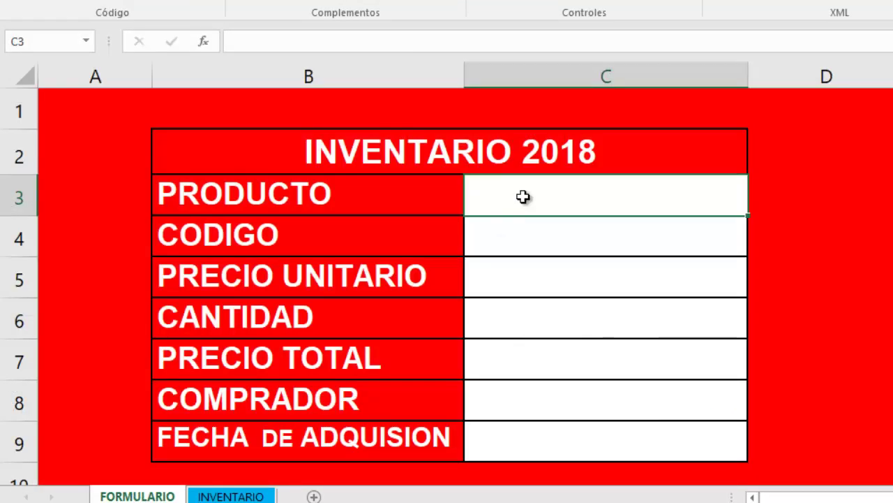
text(arroz)
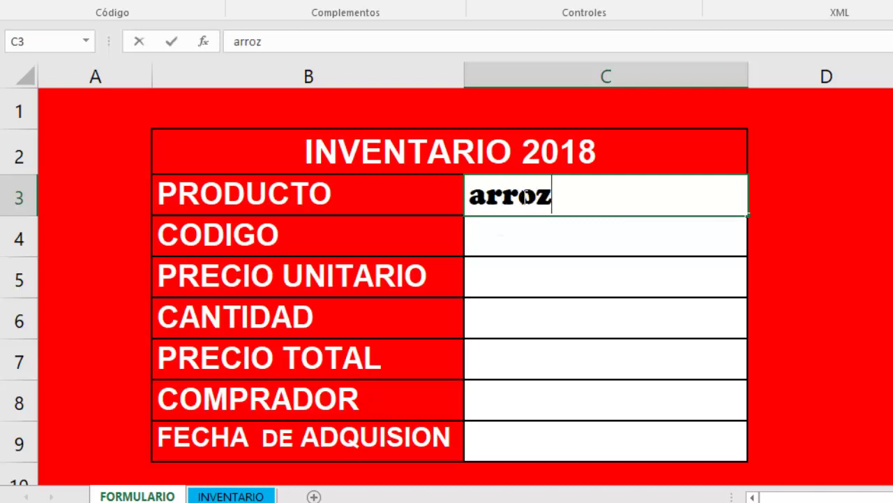
key(BackSpace)
key(BackSpace)
key(BackSpace)
key(BackSpace)
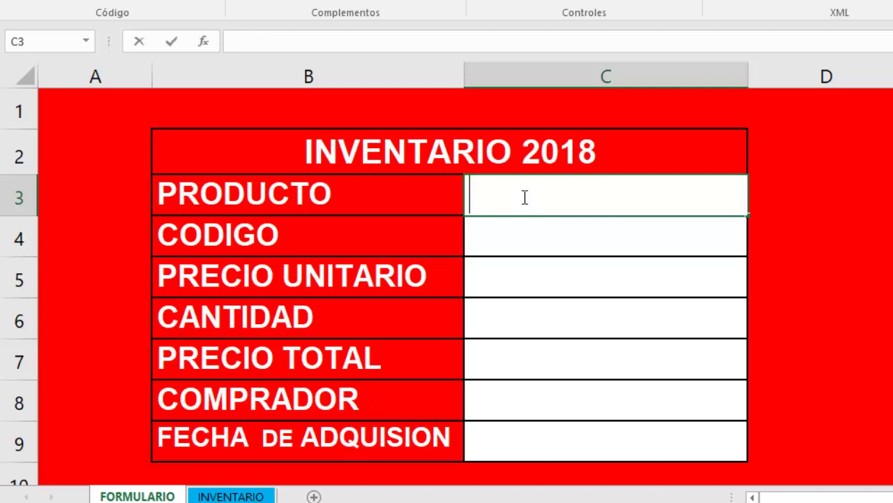
text(ARROZ)
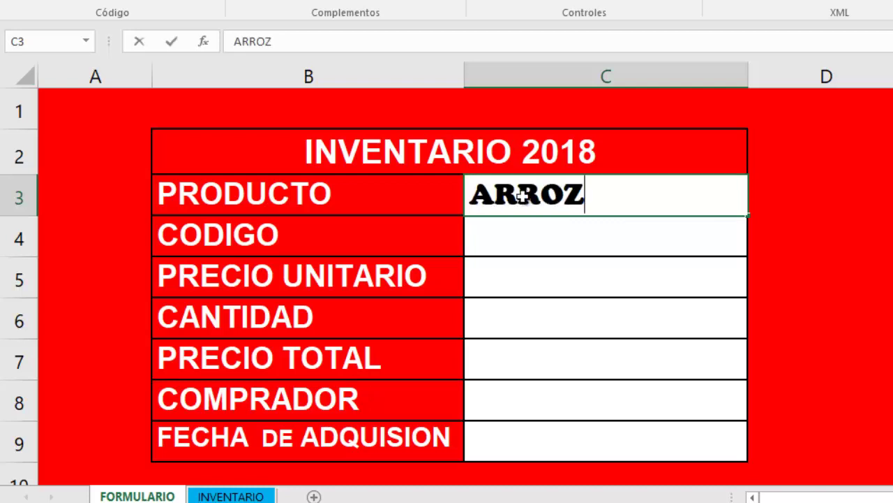
text( A001 150 46 78)
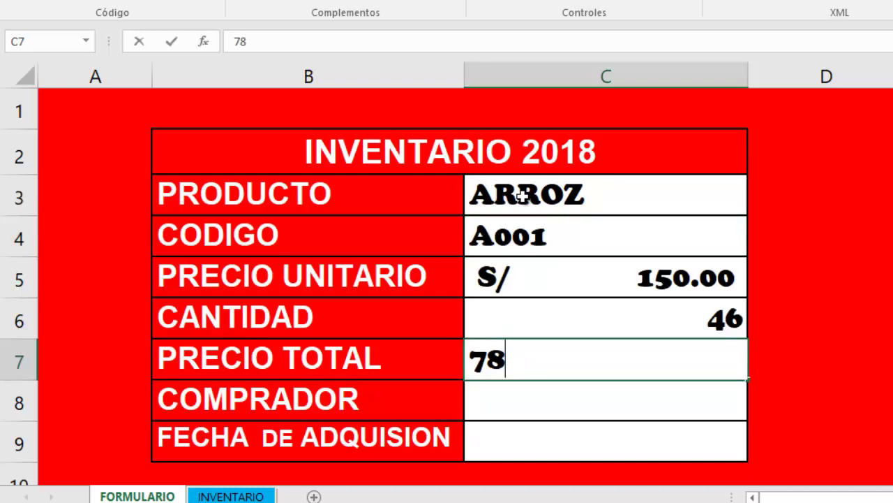
key(BackSpace)
key(BackSpace)
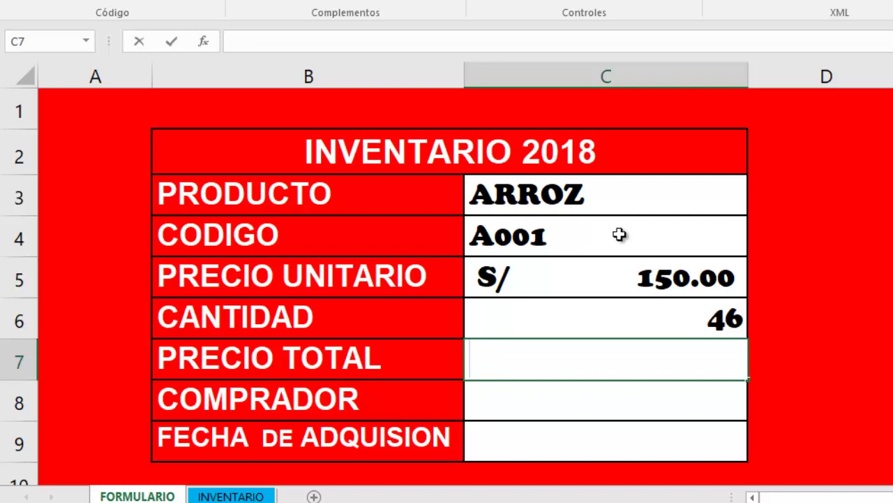
key(Escape)
Make the total price the formula +C5*C6
text(+)
click(671, 280)
text(*)
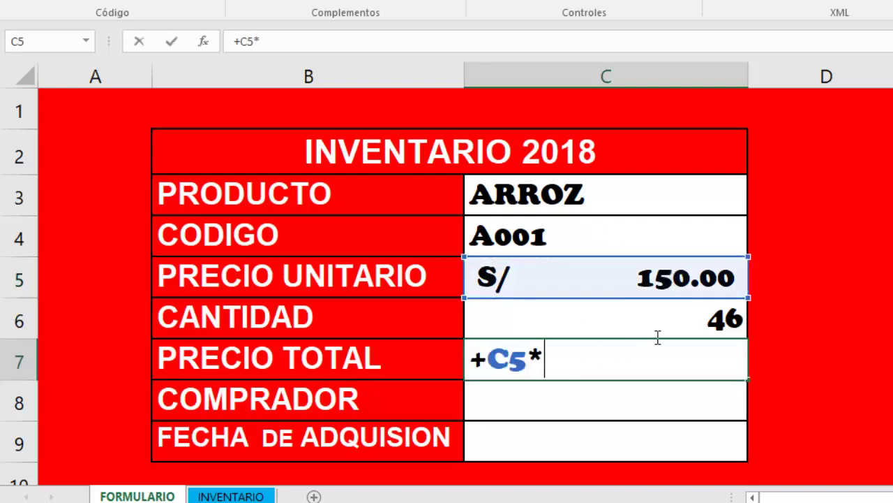
click(649, 321)
key(Return)
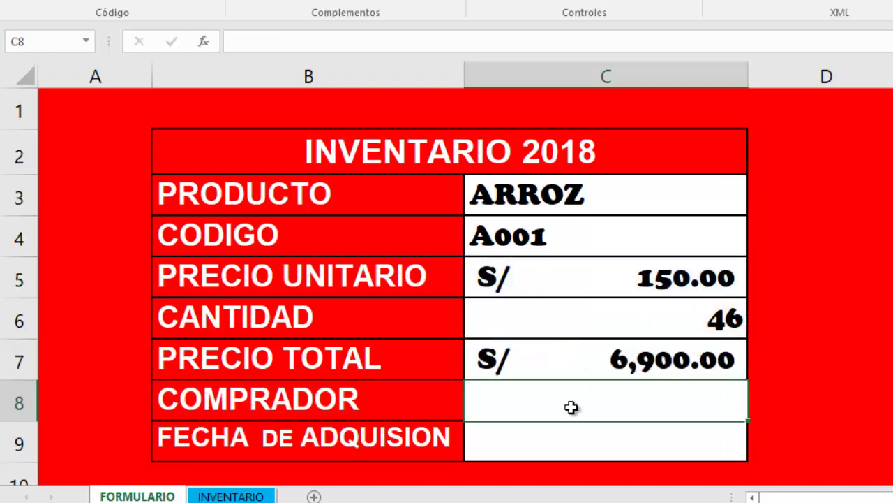
Enter the buyer's name and the acquisition date 1-2-18
text(MARI)
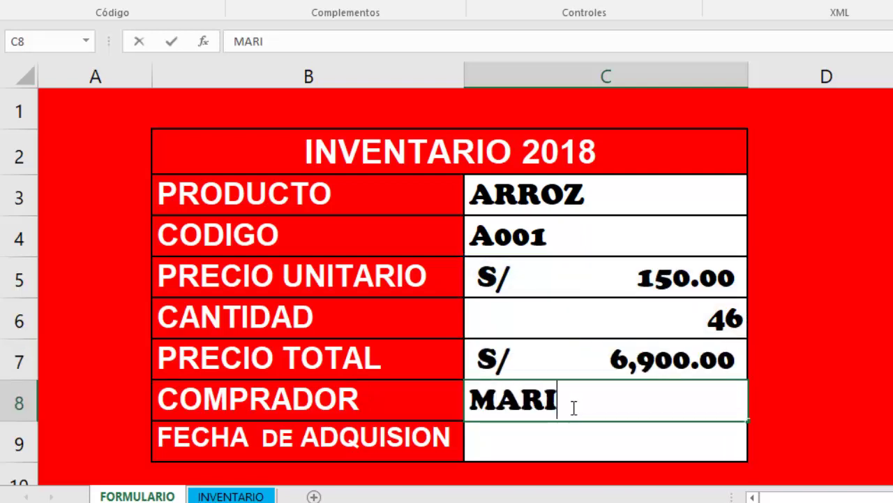
text(A)
key(Return)
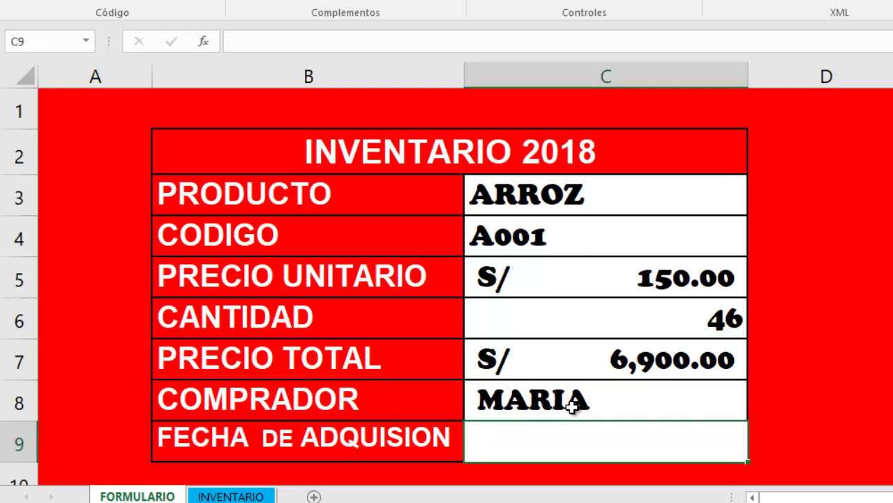
text(1-)
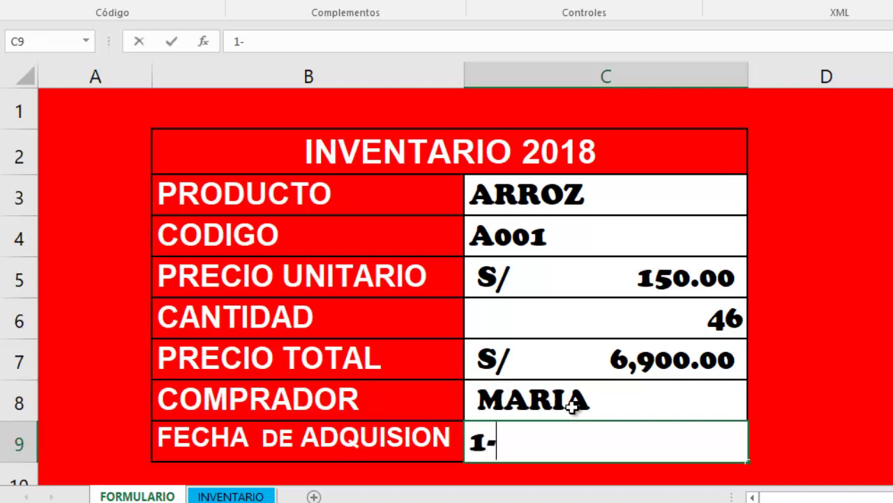
text(2-18)
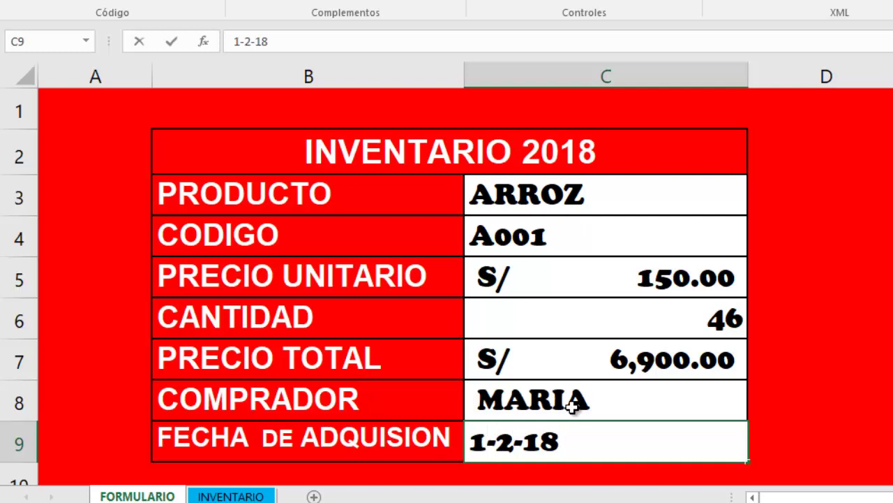
key(Return)
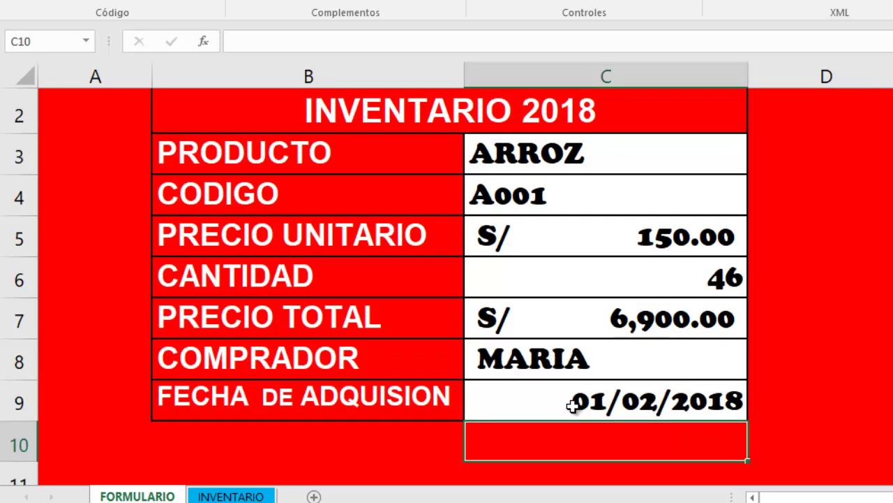
click(809, 349)
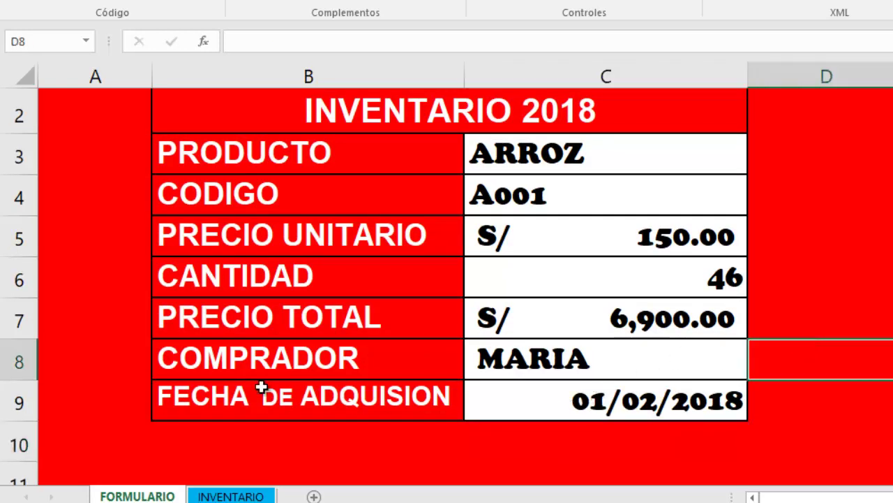
click(789, 126)
Draw a rectangle beside the form labelled EXPORTAR, sized to fit on one line
click(189, 39)
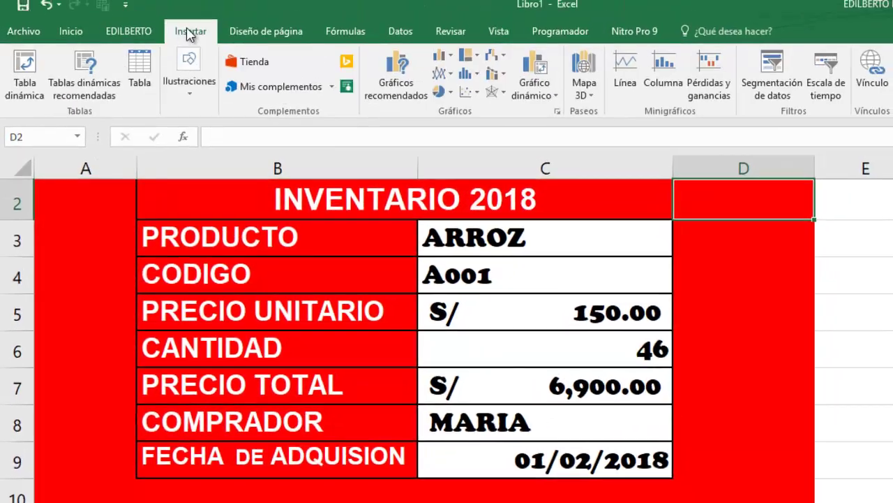
click(196, 90)
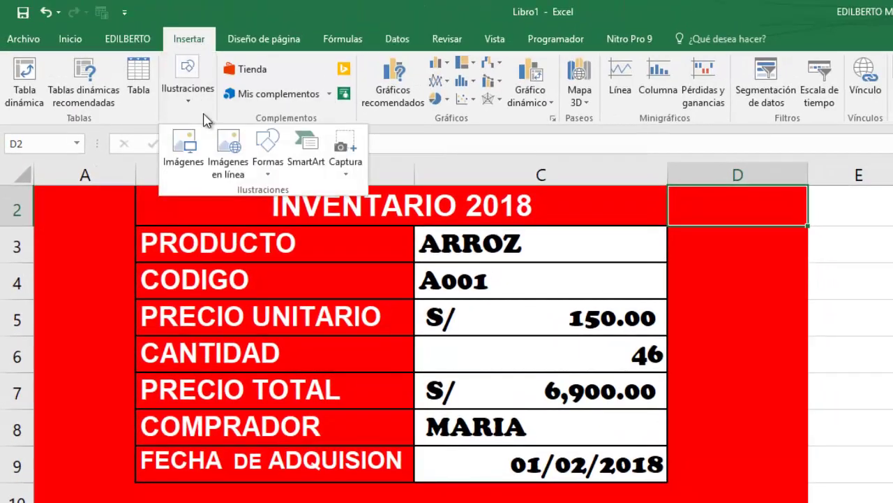
click(266, 168)
click(342, 208)
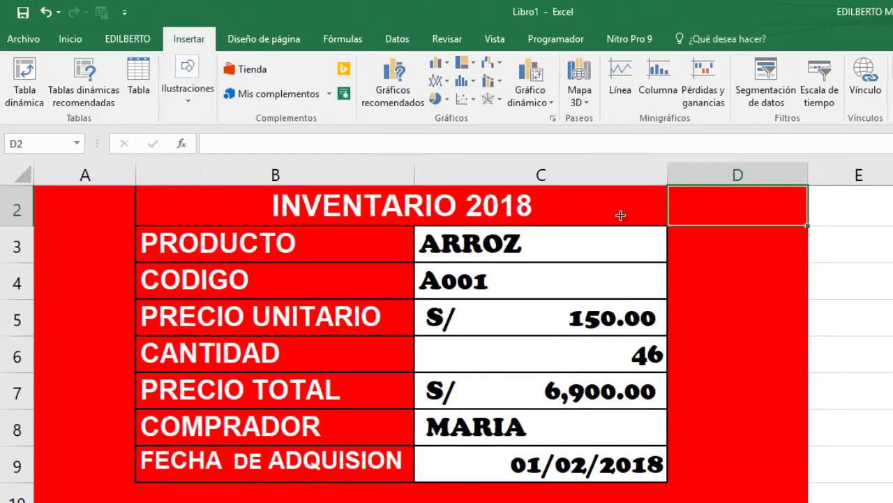
drag(679, 233, 786, 273)
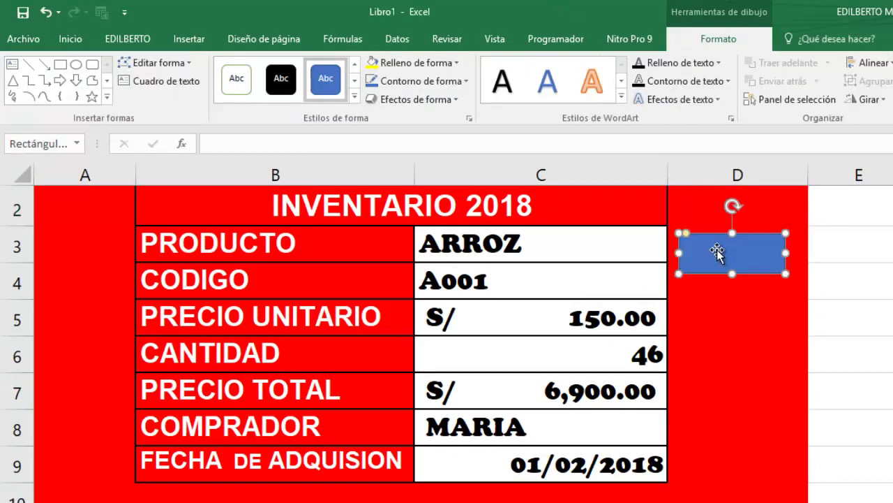
text(EXPORTAR)
drag(787, 253, 795, 253)
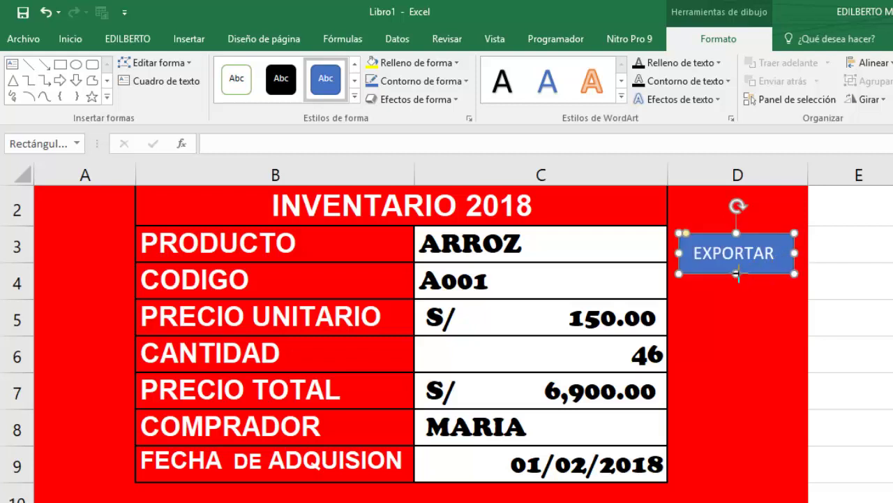
drag(736, 274, 740, 264)
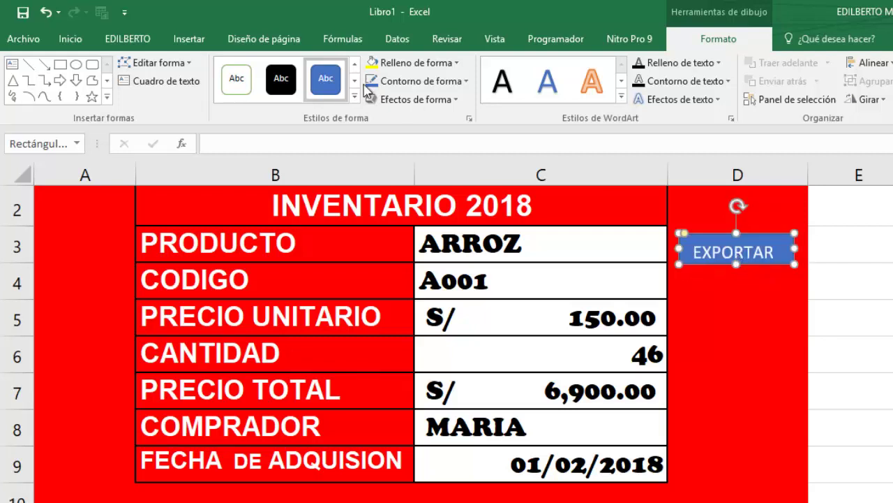
Give the EXPORTAR shape a yellow fill with bold red text
click(379, 63)
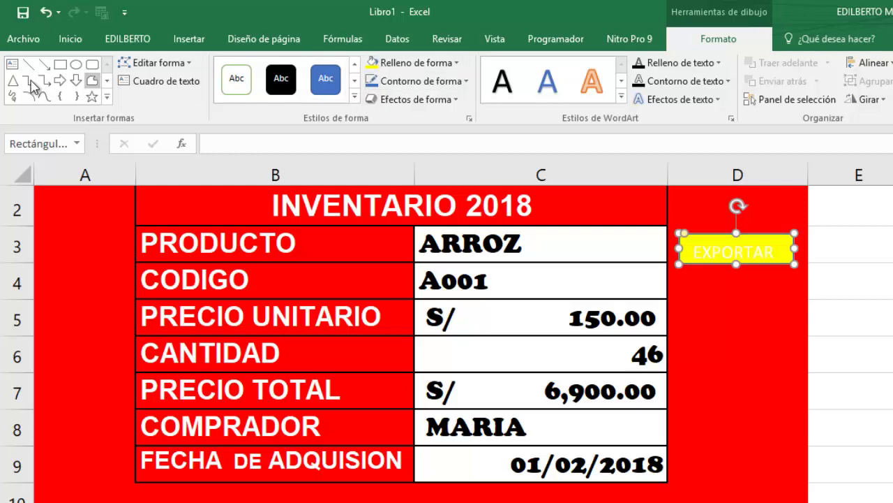
click(69, 39)
click(214, 94)
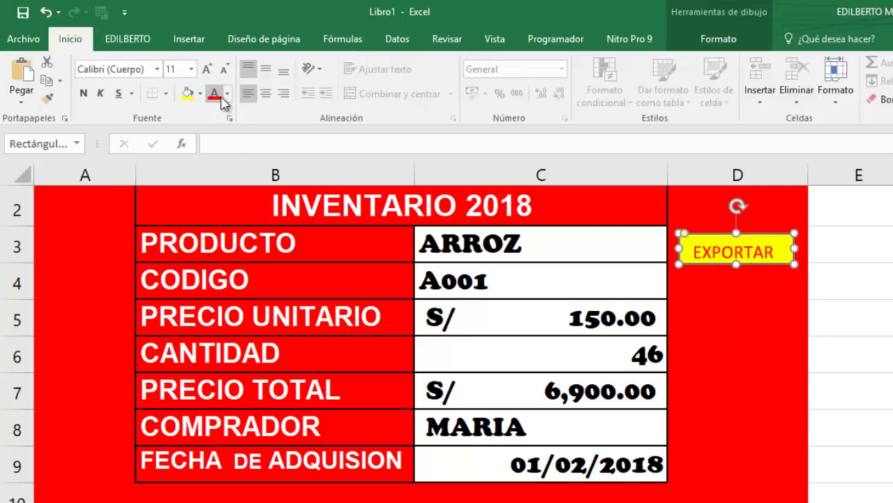
click(83, 93)
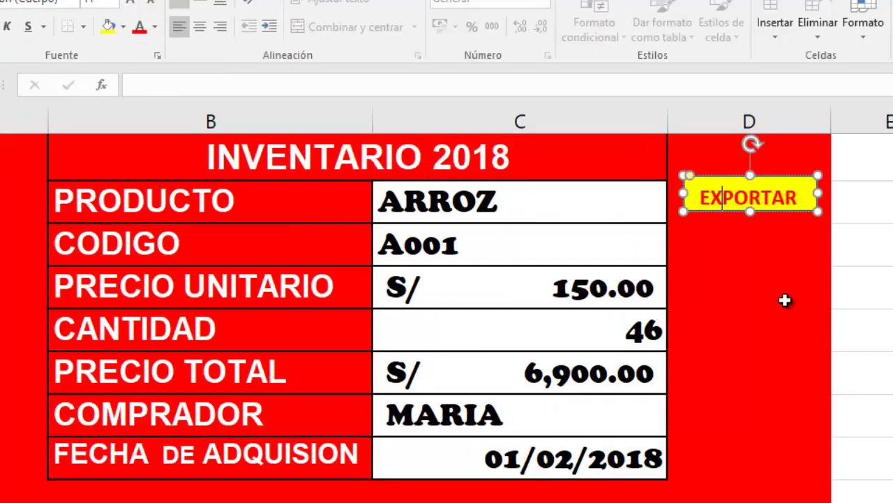
click(769, 327)
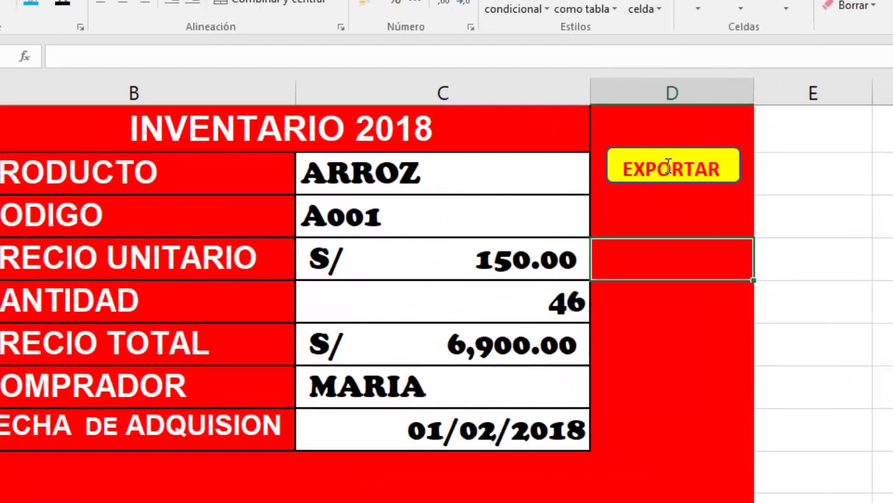
Assign the COPIAR_PEGAR macro to the EXPORTAR shape
click(748, 197)
right_click(604, 144)
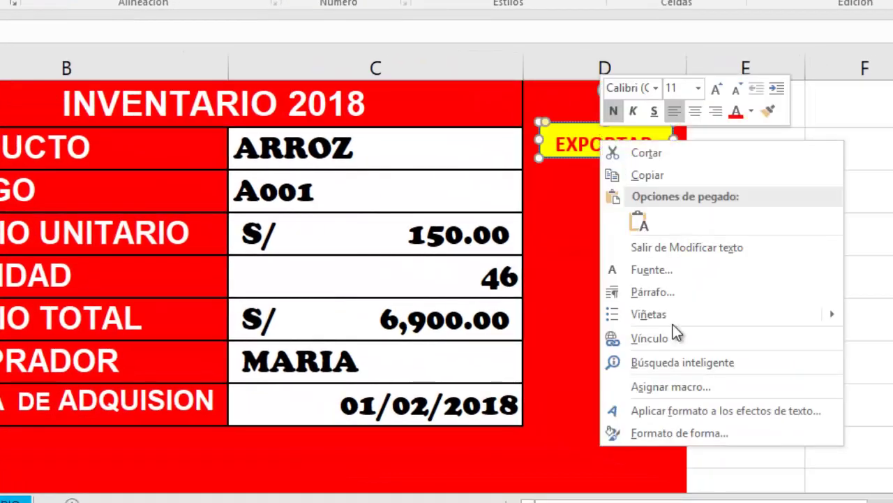
click(694, 382)
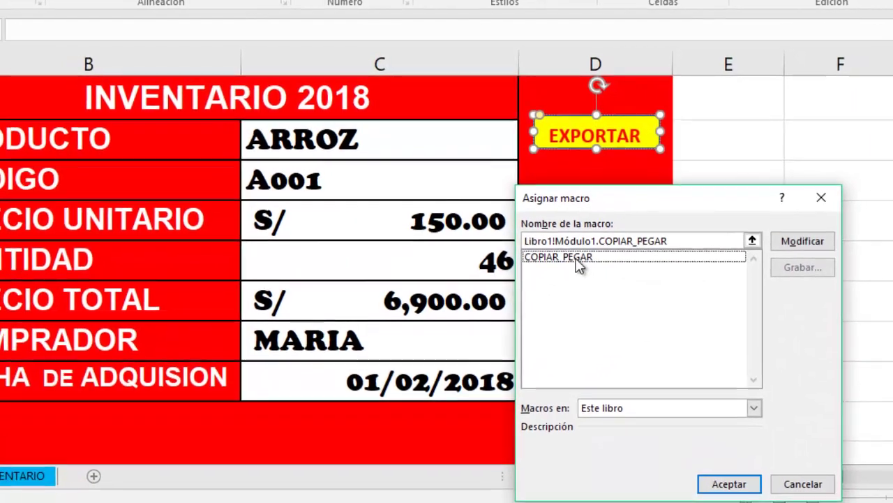
click(562, 265)
click(737, 494)
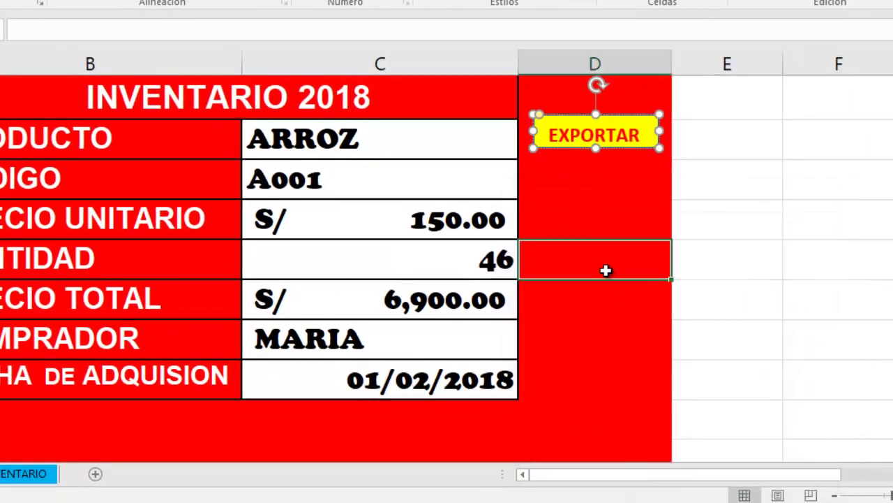
click(607, 270)
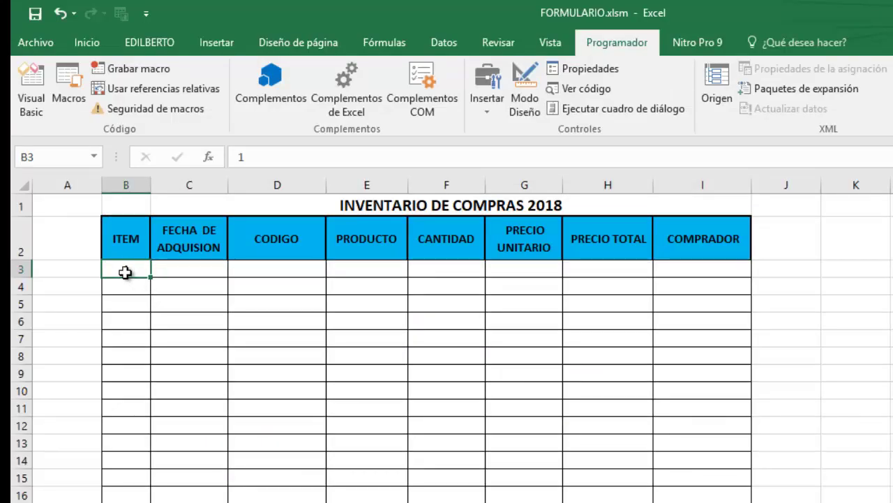
Clear the first item number and inspect the ITEM numbering formulas below B3
key(Delete)
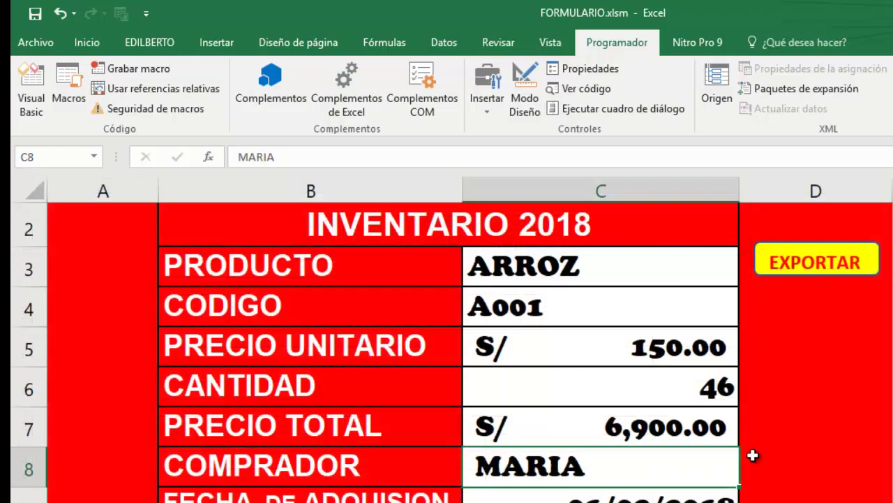
click(842, 407)
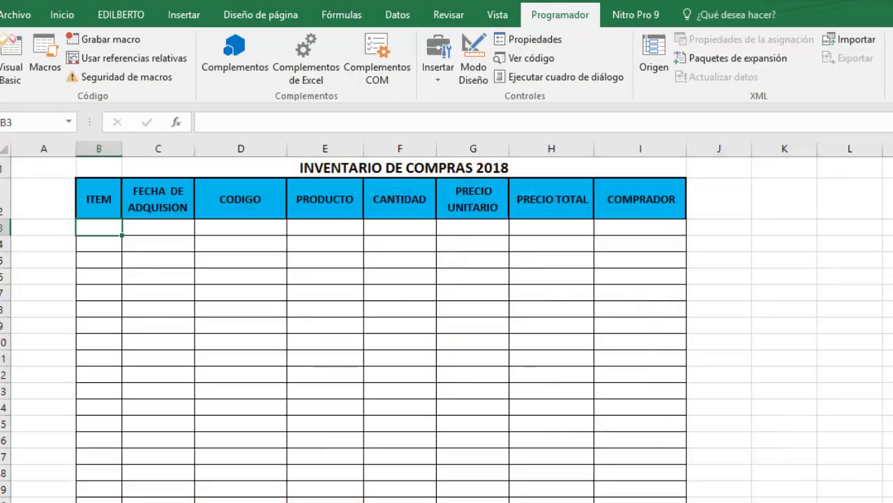
click(145, 278)
click(103, 227)
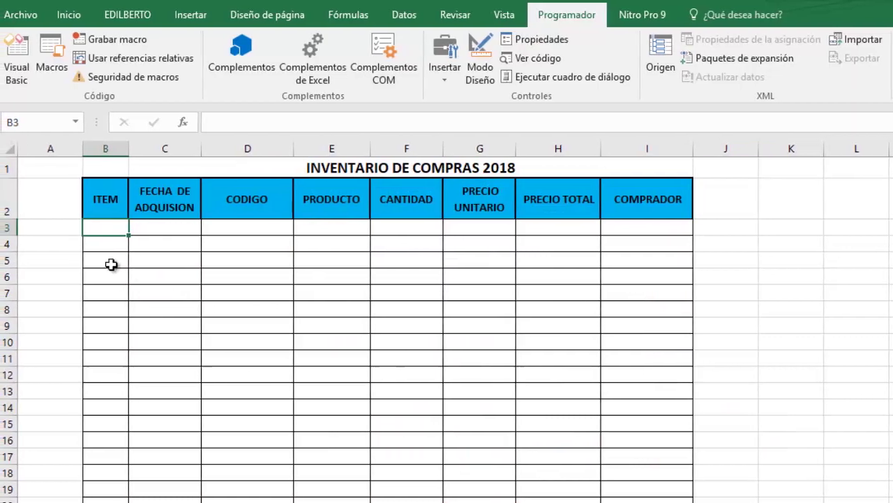
click(100, 243)
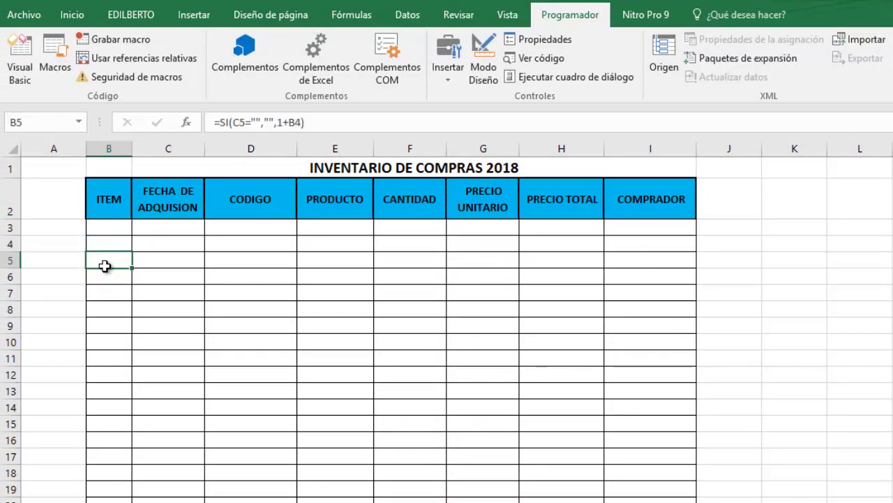
drag(102, 264, 108, 293)
Enter the plain value 1 in ITEM cell B3 and verify it
click(113, 230)
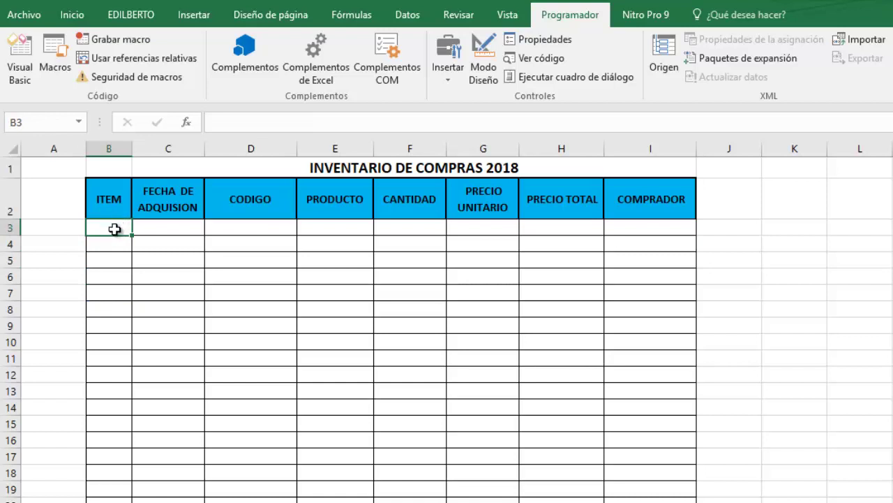
text(1)
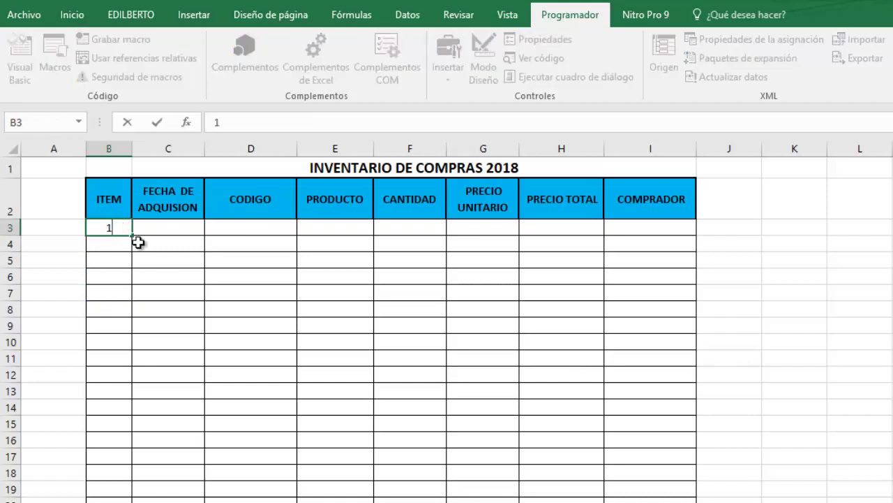
click(135, 242)
click(149, 226)
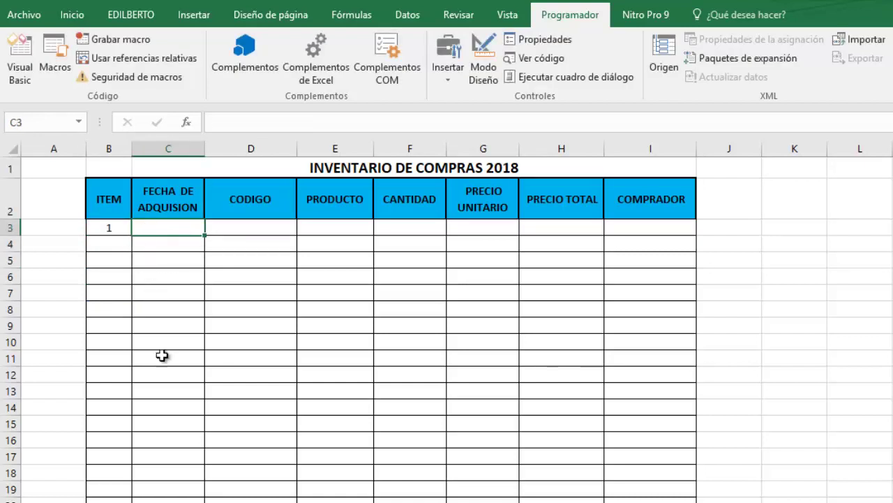
click(112, 230)
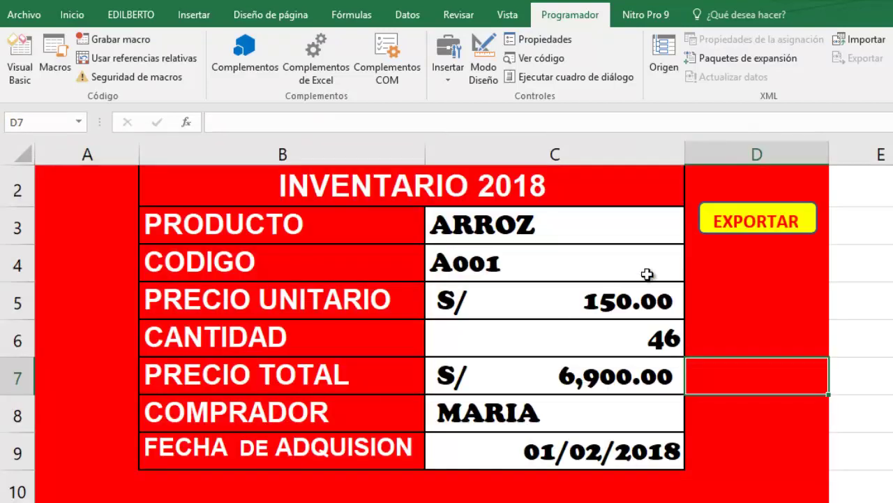
Run EXPORTAR to send the ARROZ purchase into row 3, then inspect price columns G:H
click(746, 219)
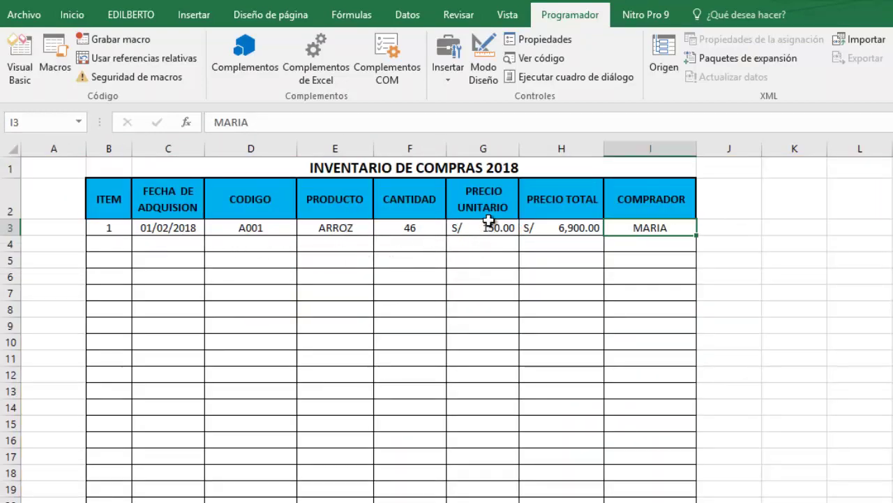
drag(553, 149, 490, 150)
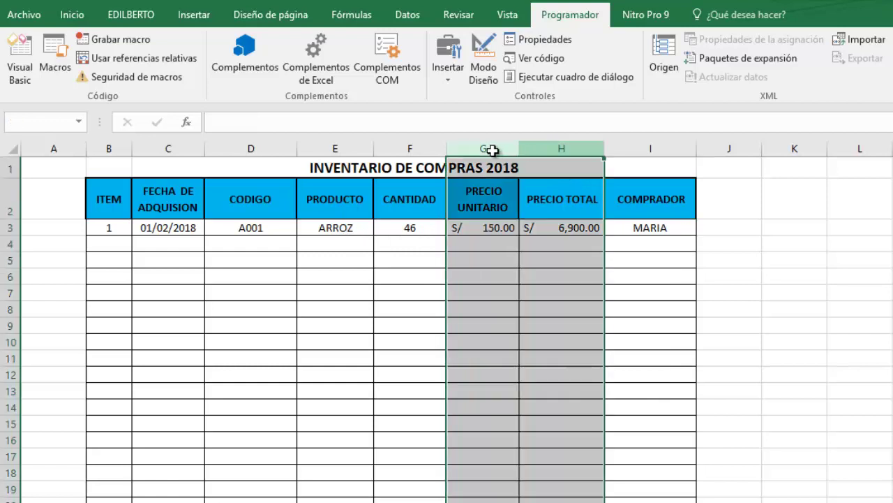
click(63, 15)
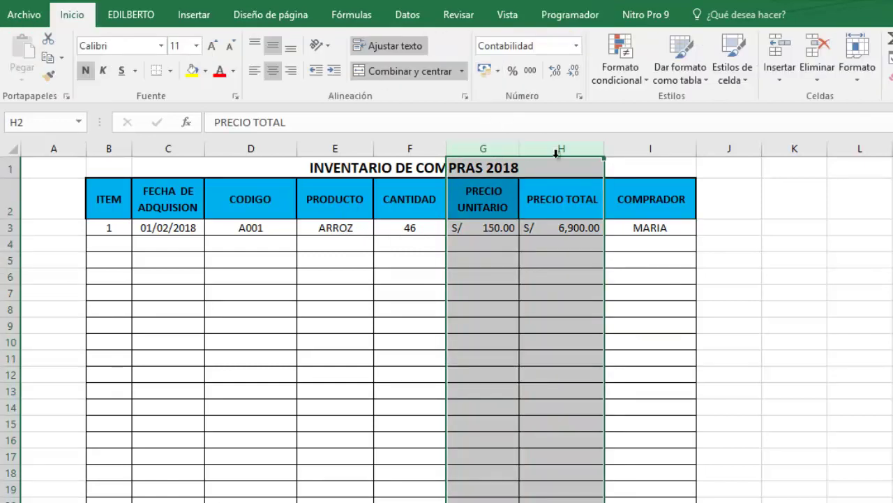
click(800, 309)
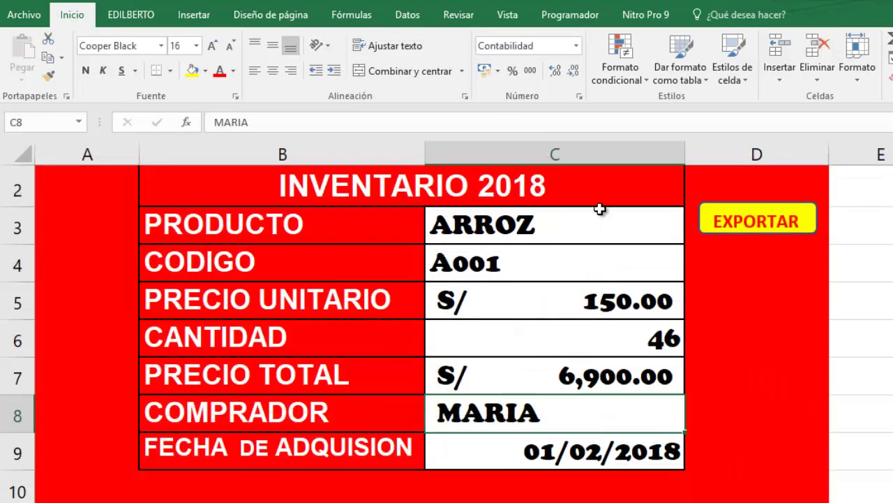
Start recording a new macro named LIMPIAR
click(571, 17)
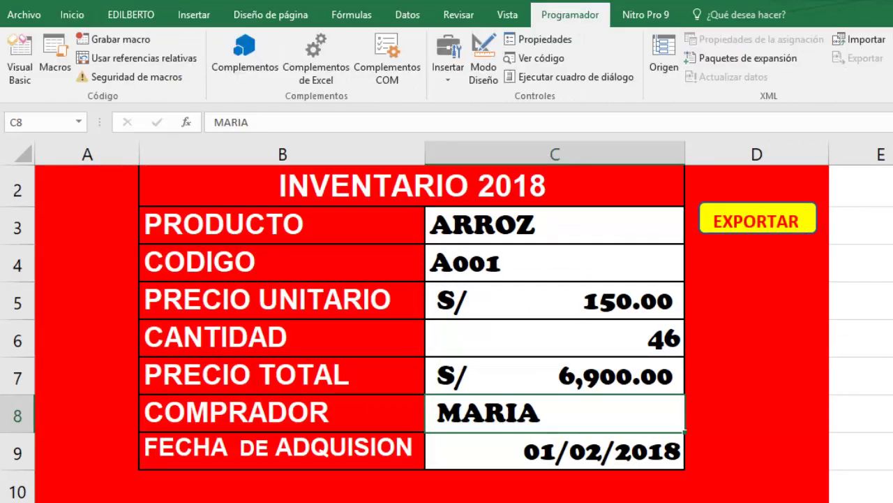
click(122, 41)
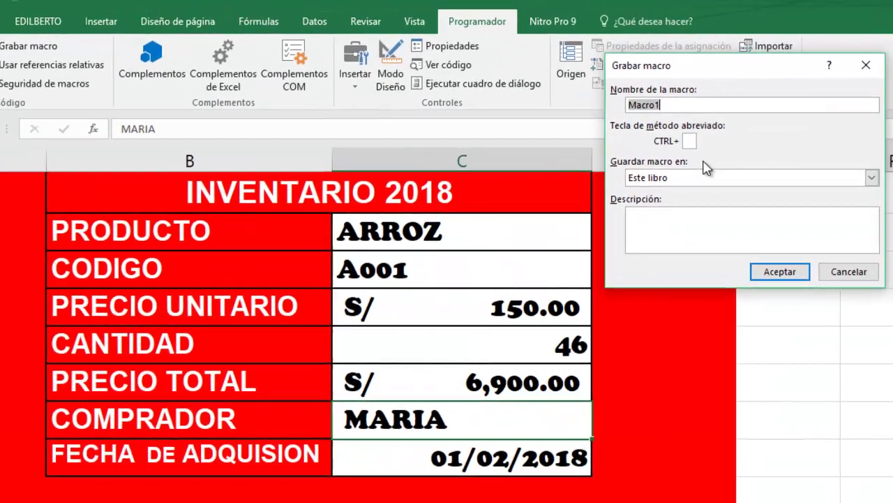
text(LIMPIAR)
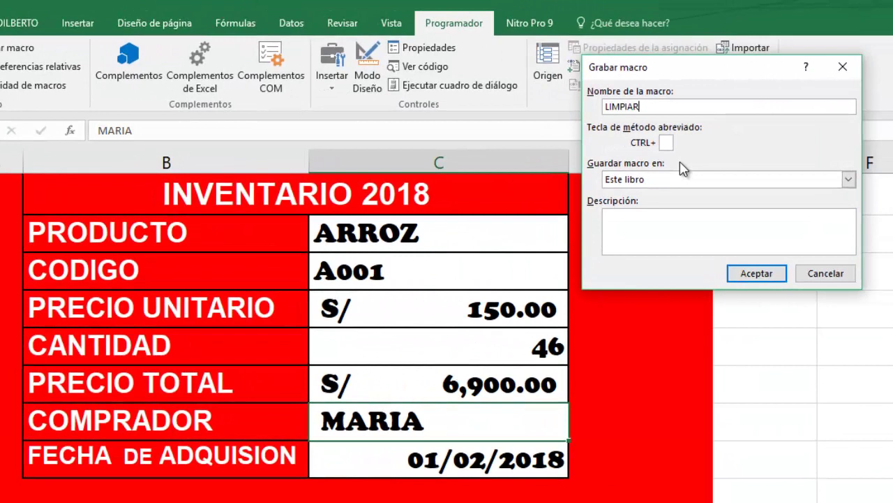
click(761, 273)
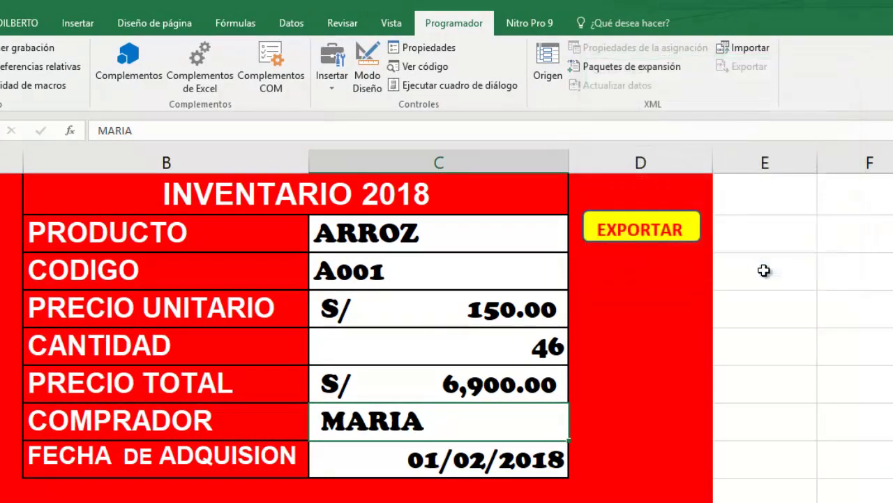
Delete all the form's entered values from ARROZ down to the purchase date
click(453, 226)
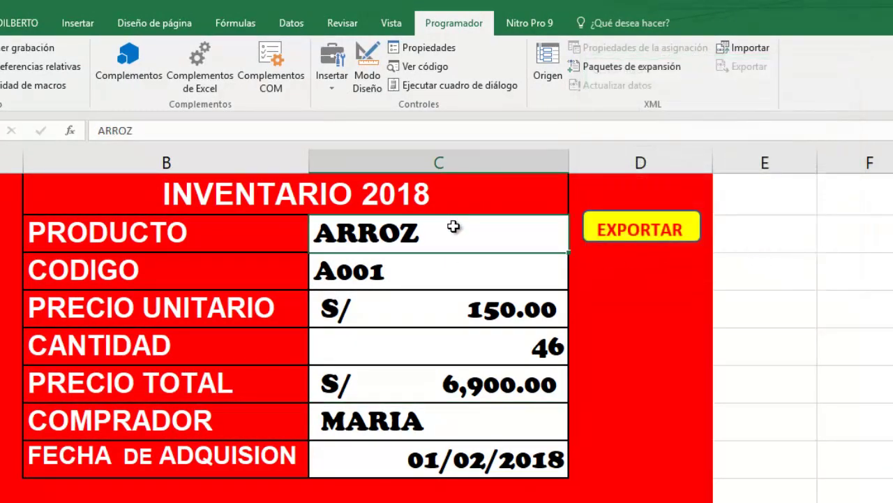
drag(459, 242, 481, 457)
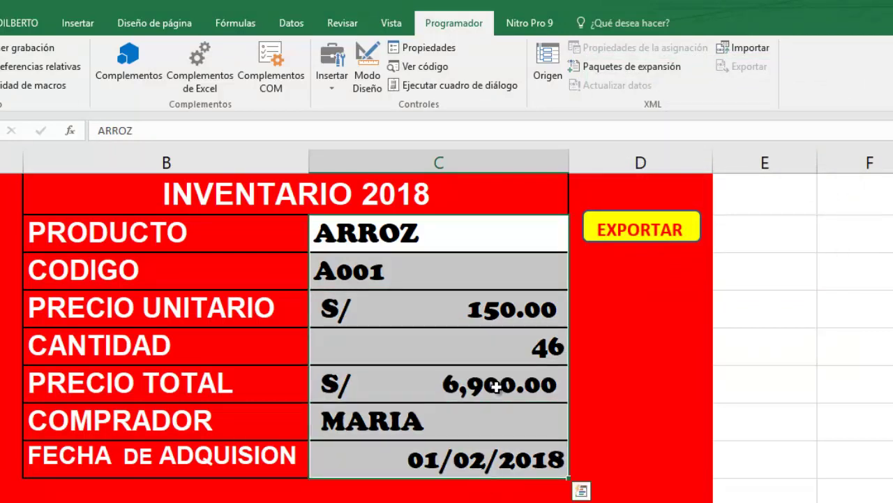
key(Delete)
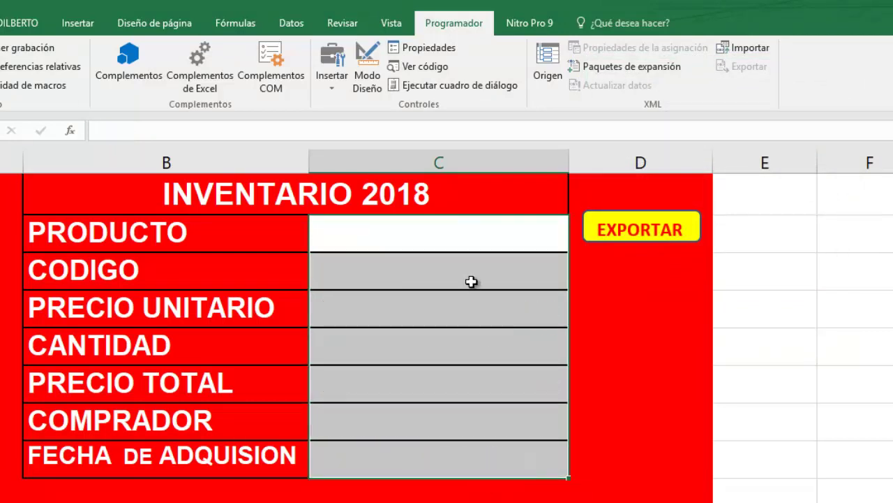
click(367, 384)
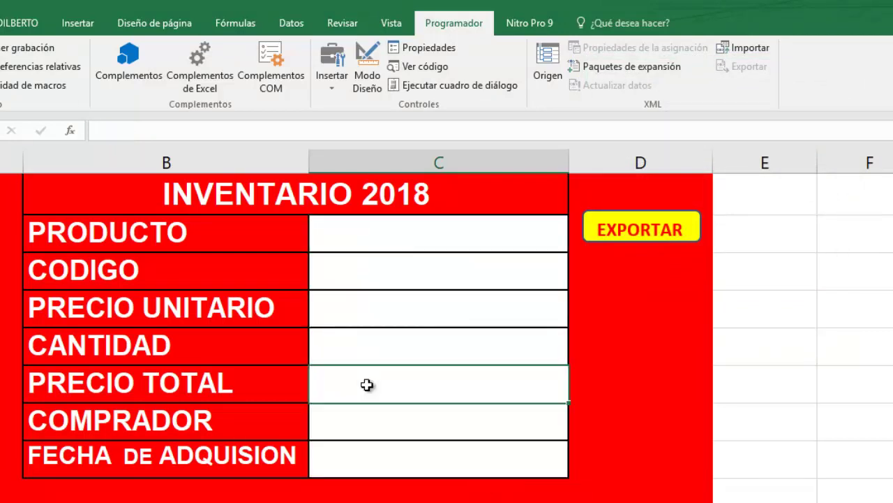
Give PRECIO TOTAL the formula =SI(C5="","",C5*C6)
text(=)
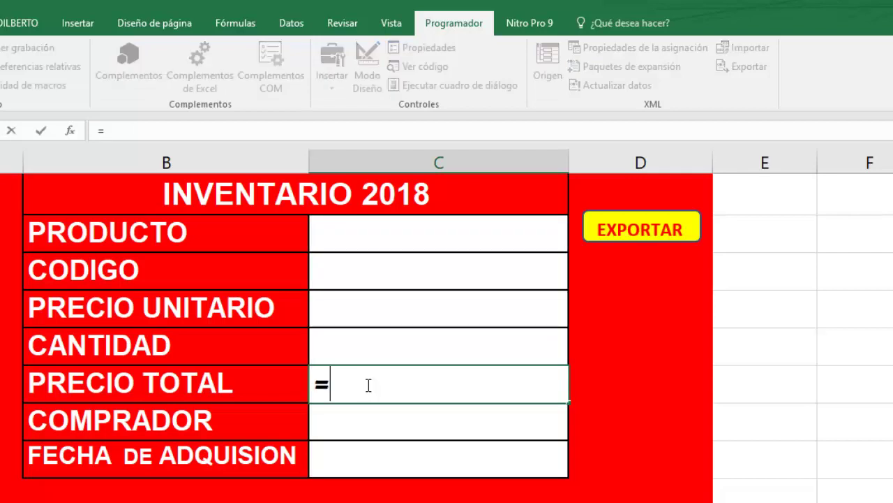
text(SI)
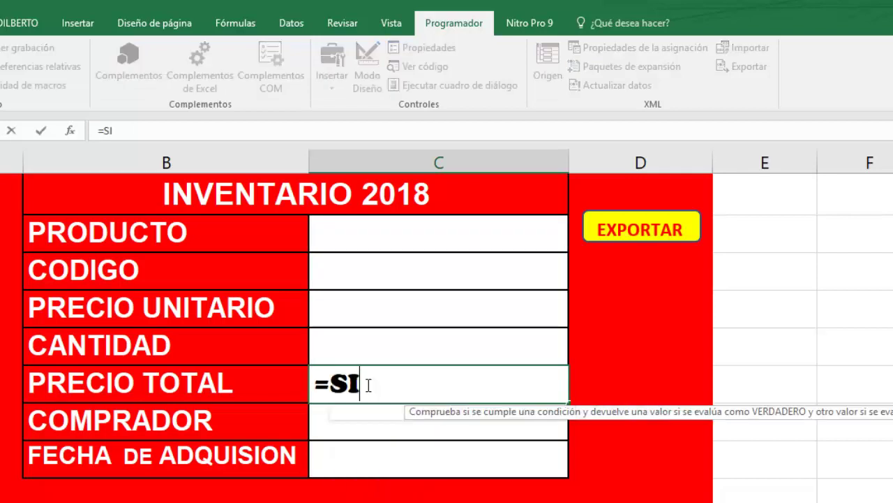
text(()
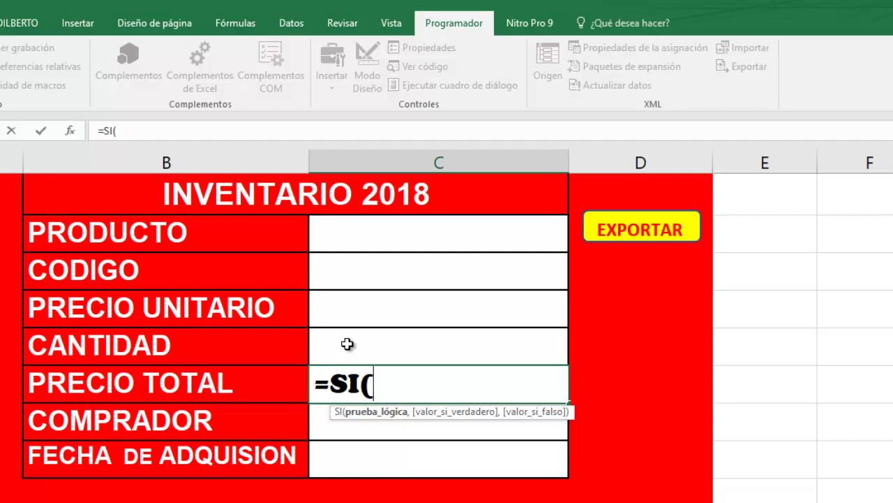
click(368, 309)
text(=")
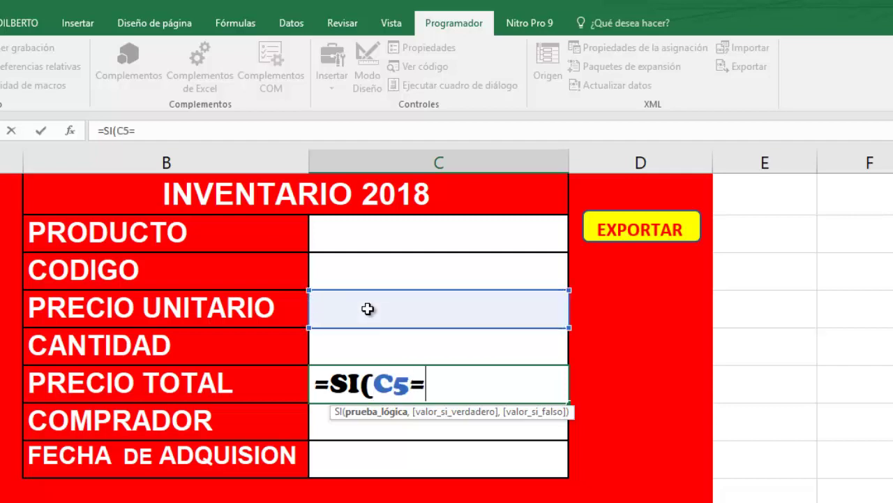
text(2,)
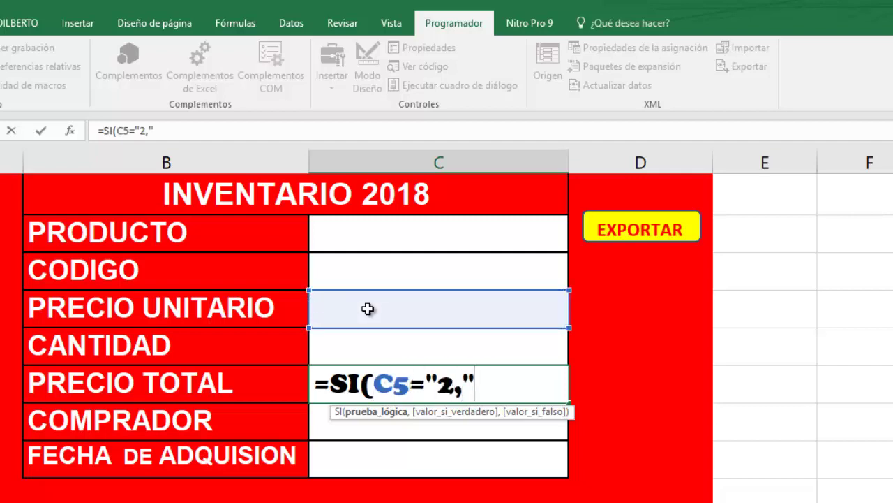
key(BackSpace)
text(,)
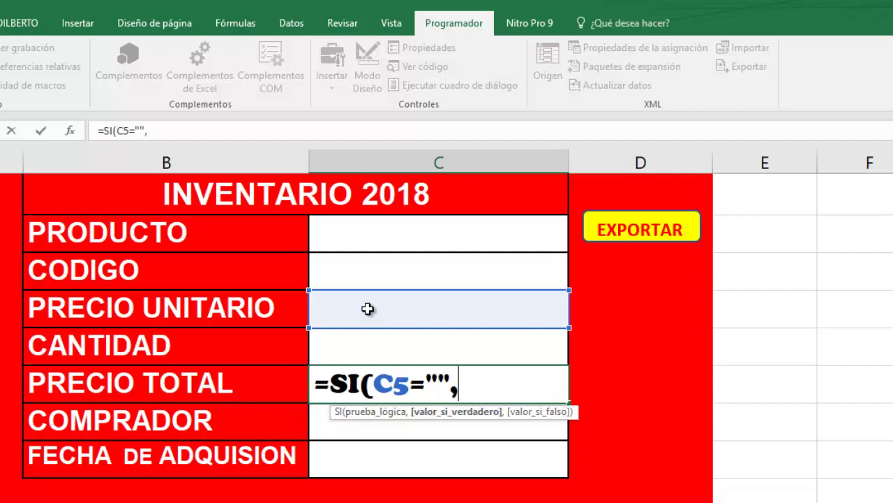
text("",)
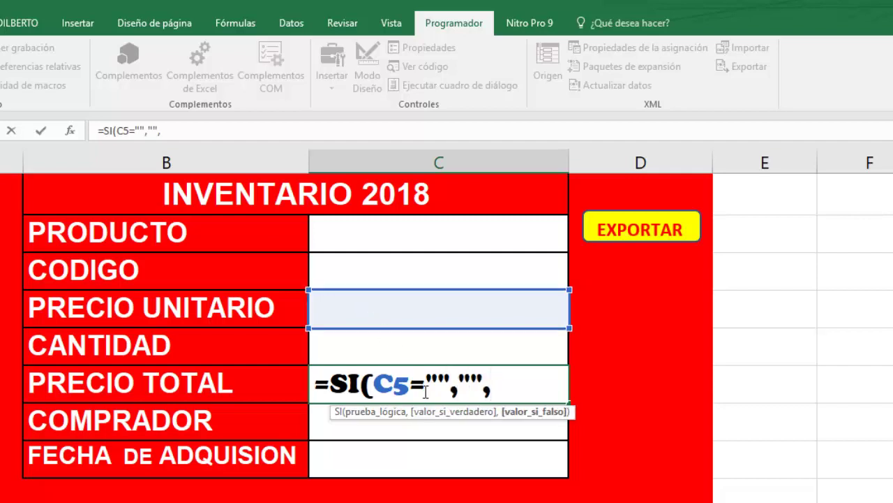
click(416, 309)
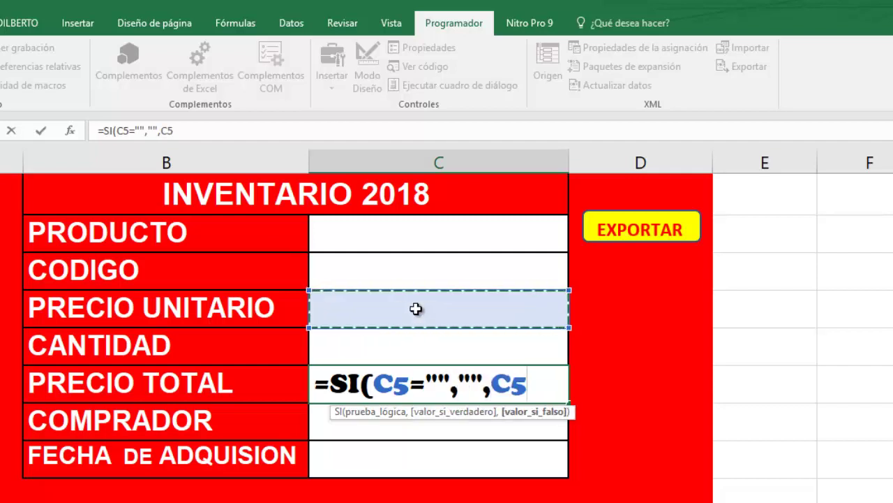
text(*)
click(419, 335)
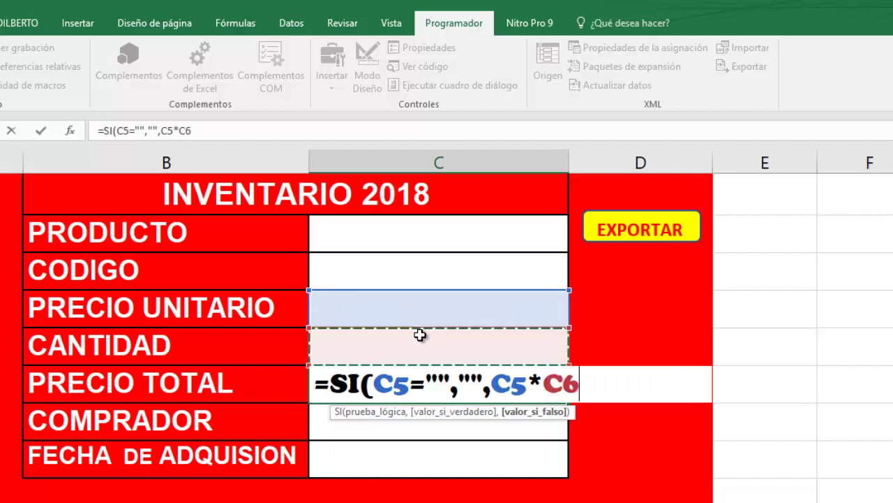
text())
key(Return)
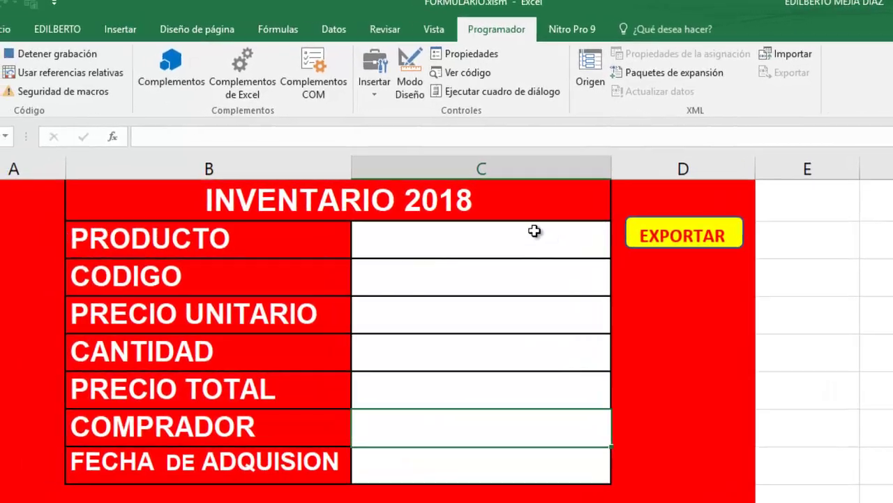
Stop the LIMPIAR macro recording
click(551, 210)
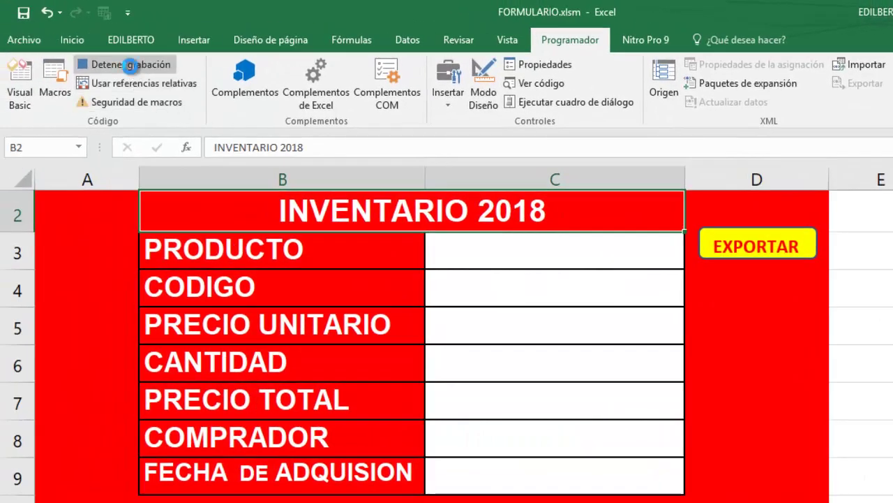
click(115, 62)
click(741, 325)
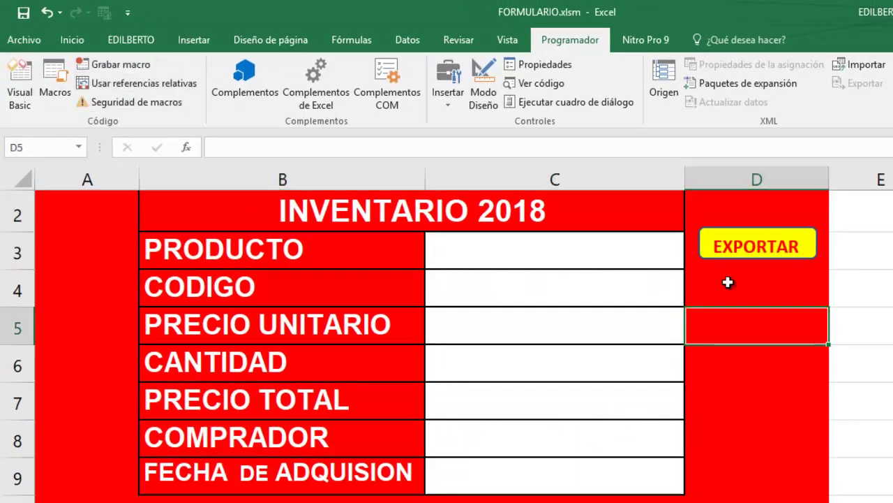
Duplicate the EXPORTAR button below the original, relabel it LIMPIAR and narrow it to fit
right_click(734, 240)
key(Escape)
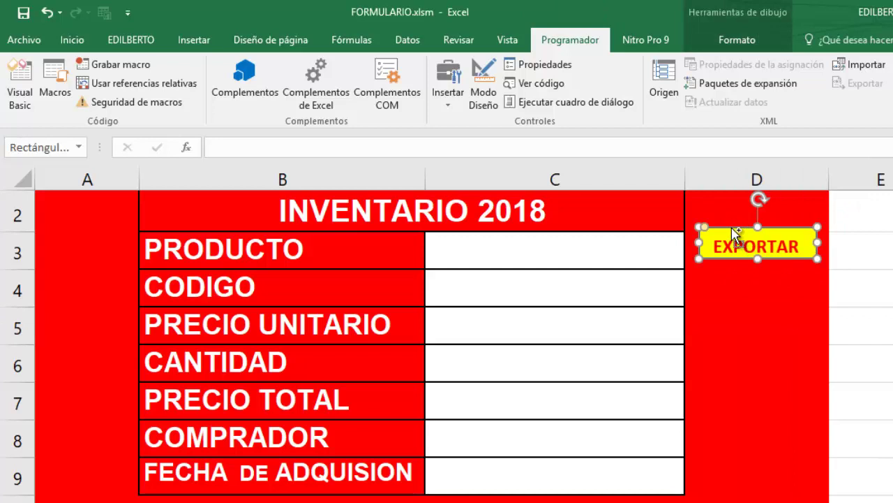
key(ctrl+d)
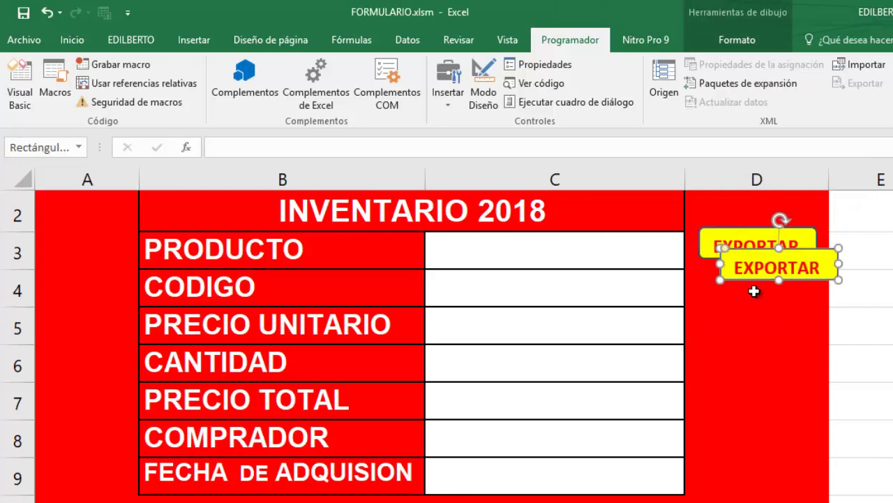
mouse_move(754, 291)
mouse_down()
mouse_move(732, 319)
mouse_move(732, 294)
mouse_up()
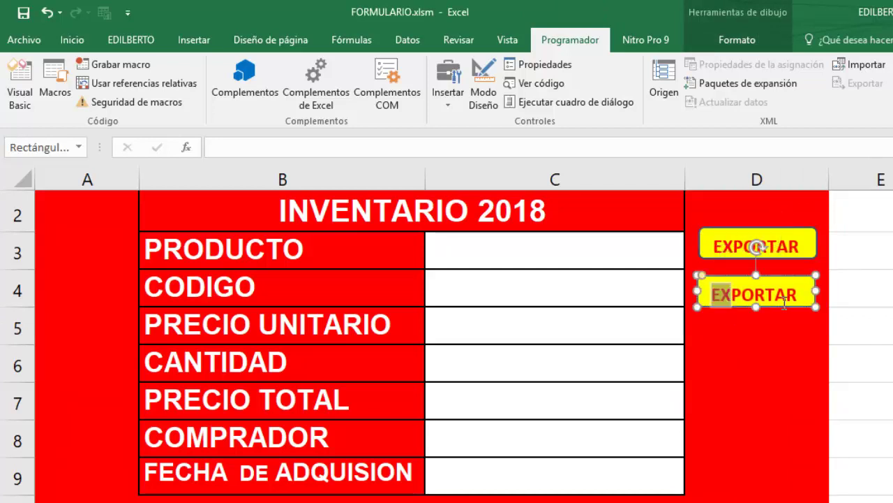
drag(785, 301, 810, 302)
text(LIMPIAR)
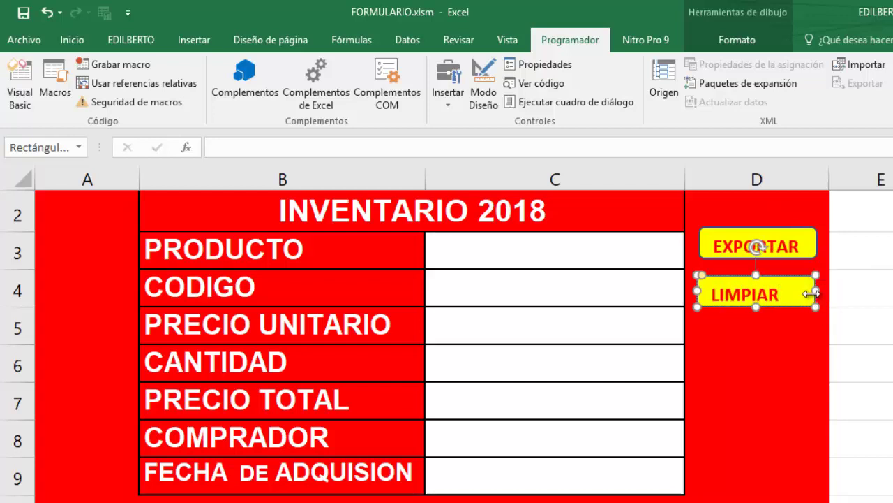
drag(811, 294, 796, 291)
Assign the LIMPIAR macro to the new LIMPIAR button
right_click(734, 297)
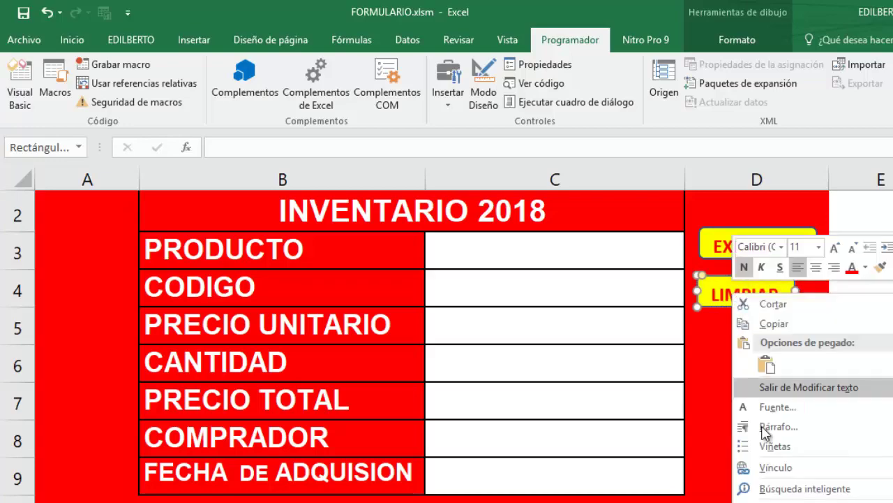
click(760, 497)
click(668, 369)
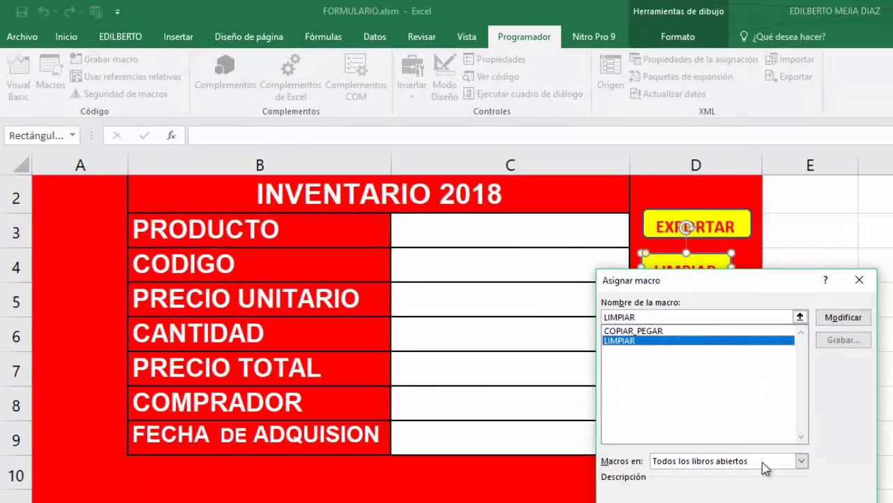
click(721, 485)
click(629, 336)
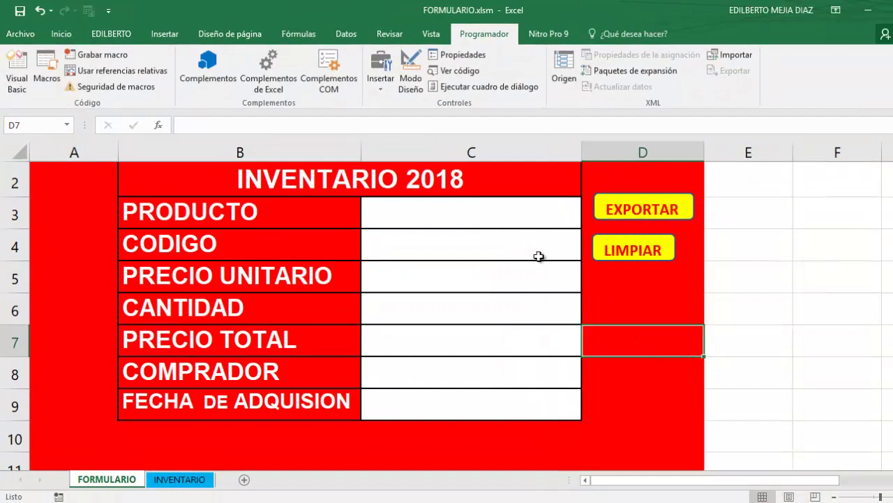
Enter product LECHE, code L002 and unit price 10 in cells C3 to C5
click(527, 217)
text(LECHE)
key(Return)
text(L002)
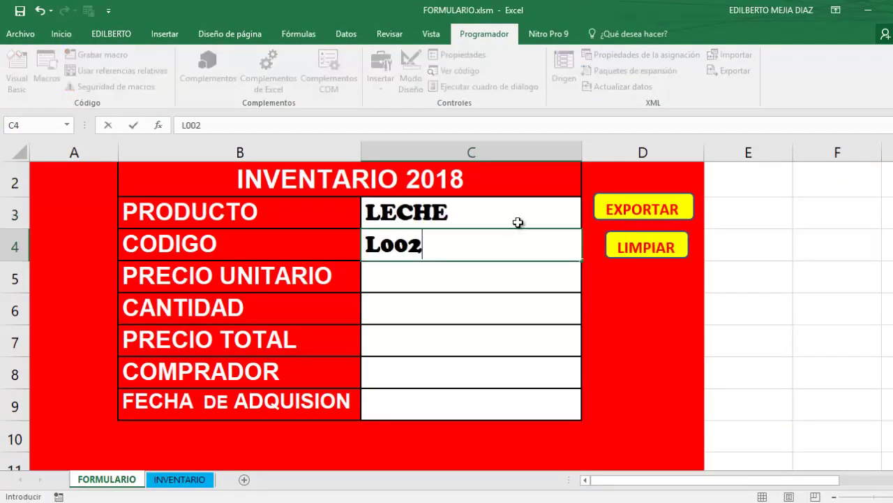
click(421, 277)
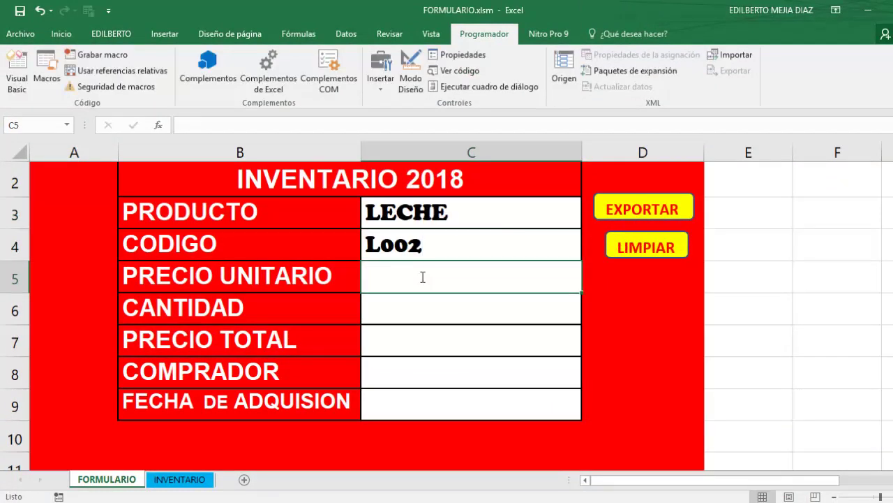
text(10)
Enter quantity 45, the buyer's name in C8 and purchase date 1-1-18 in C9
click(410, 314)
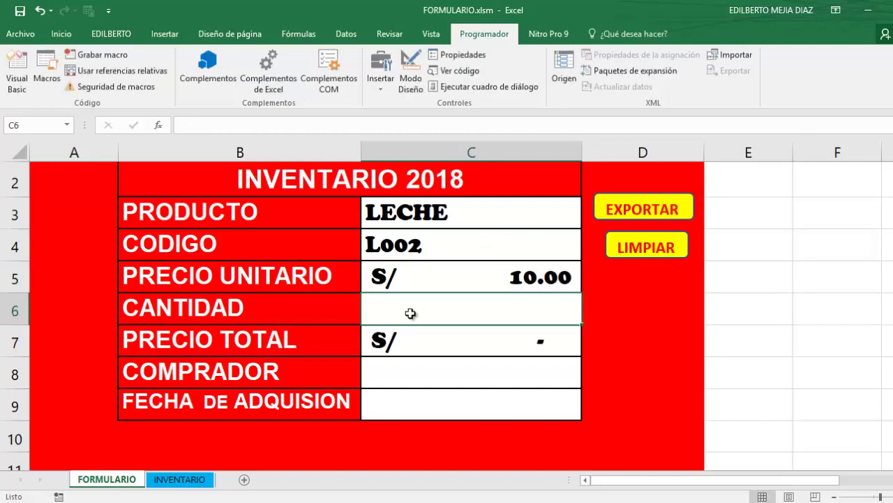
text(45)
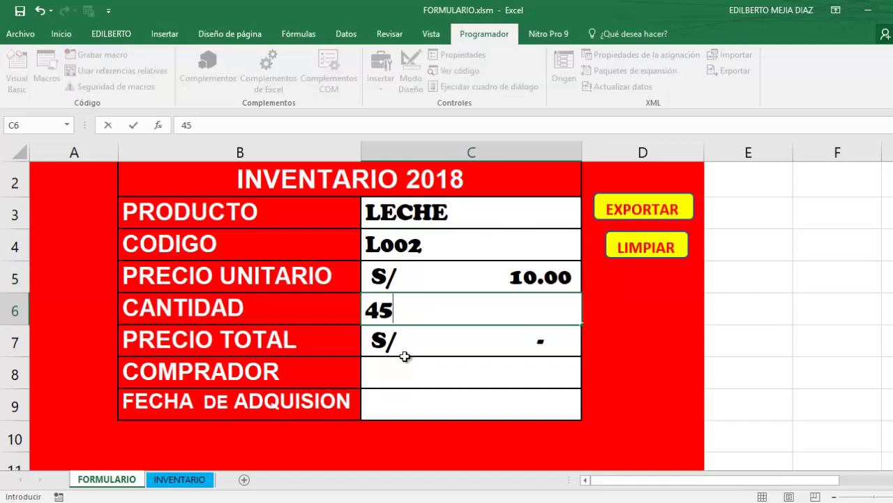
click(399, 352)
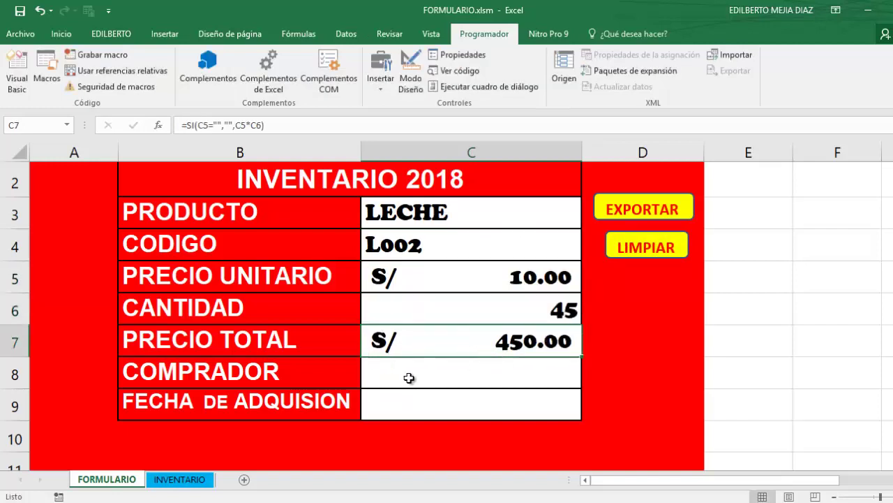
click(406, 375)
text(L)
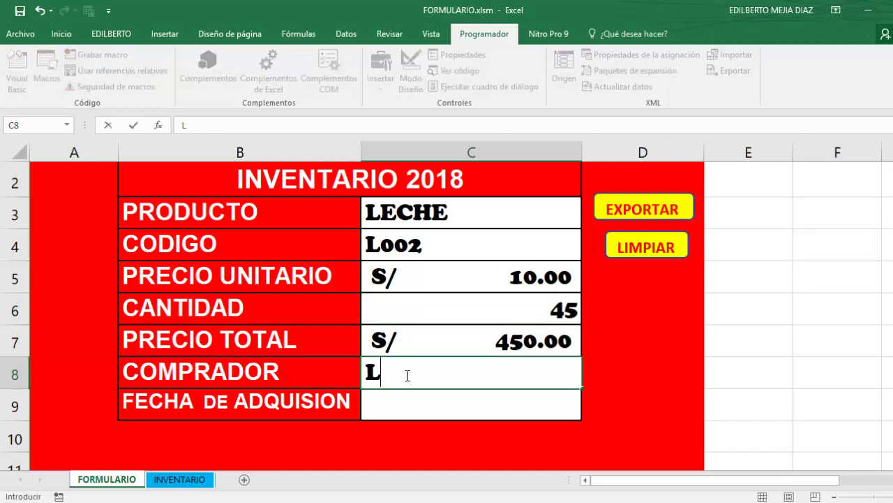
text(UIS)
click(399, 399)
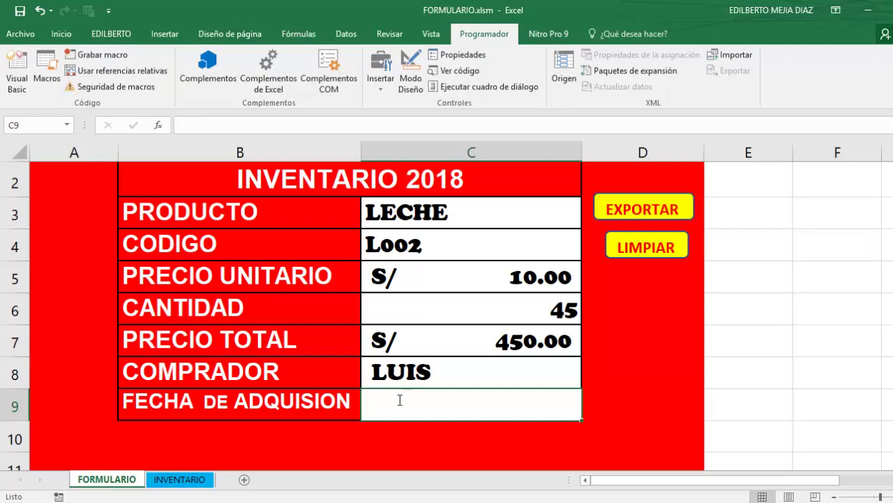
text(1-1)
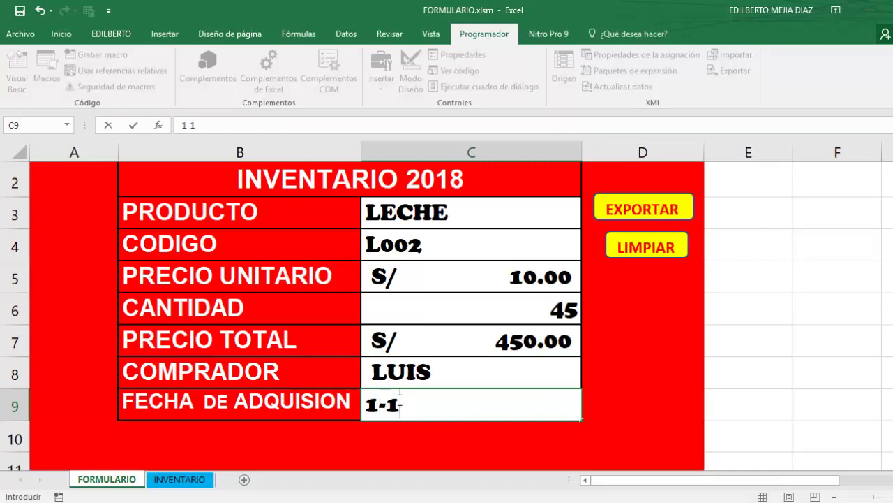
text(-18)
key(Return)
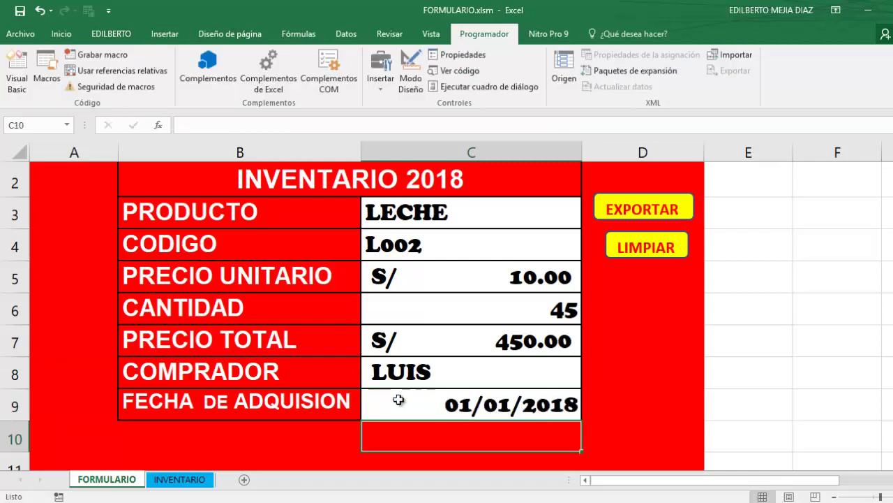
click(623, 335)
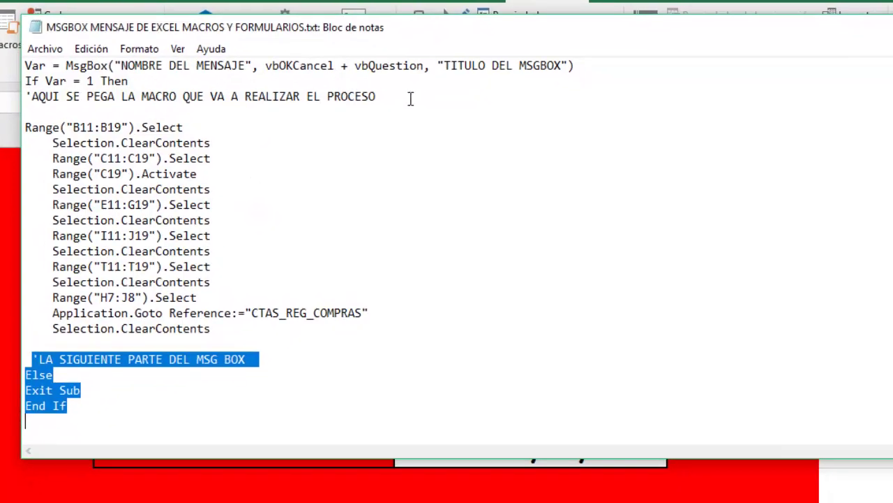
Copy the first three MsgBox template lines from Notepad and open Excel's VBA editor
drag(410, 99, 24, 68)
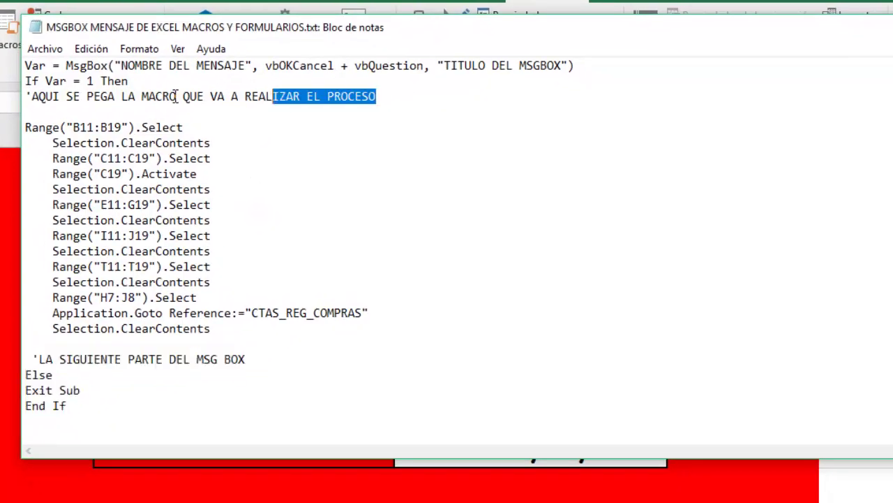
key(ctrl+c)
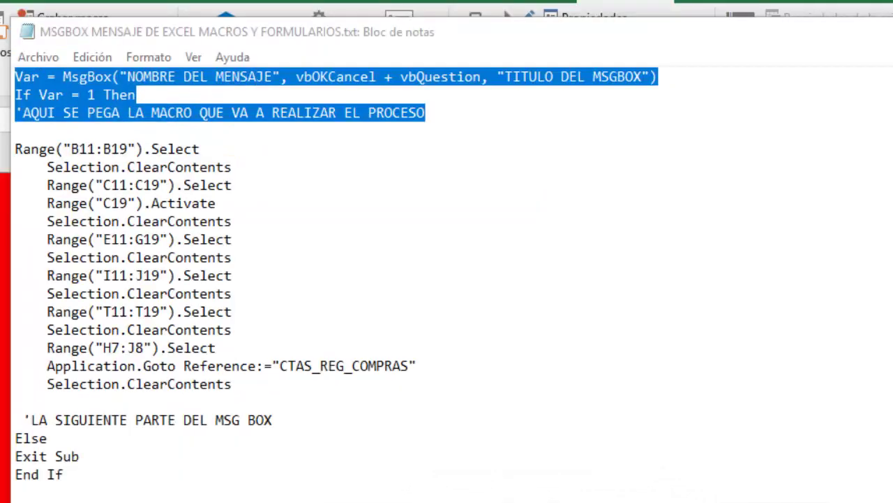
key(alt+Tab)
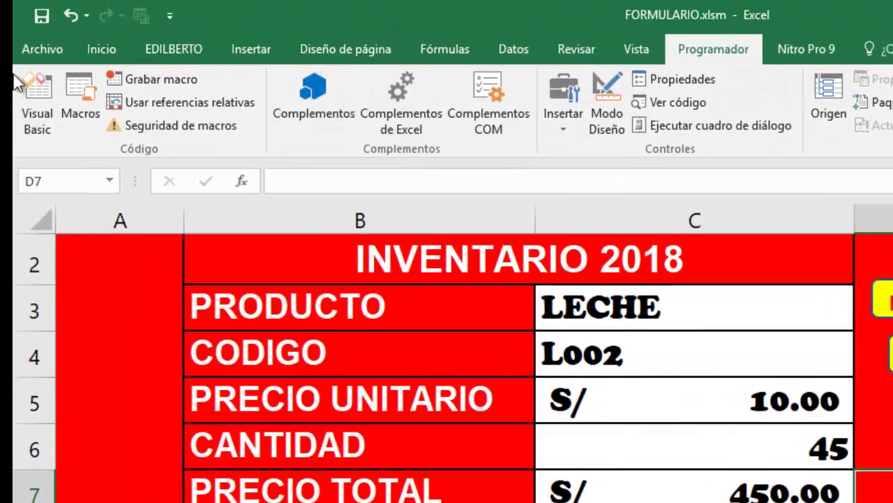
click(31, 91)
Paste the MsgBox opening lines on the blank line after Sub COPIAR_PEGAR
scroll(251, 202, up, 10)
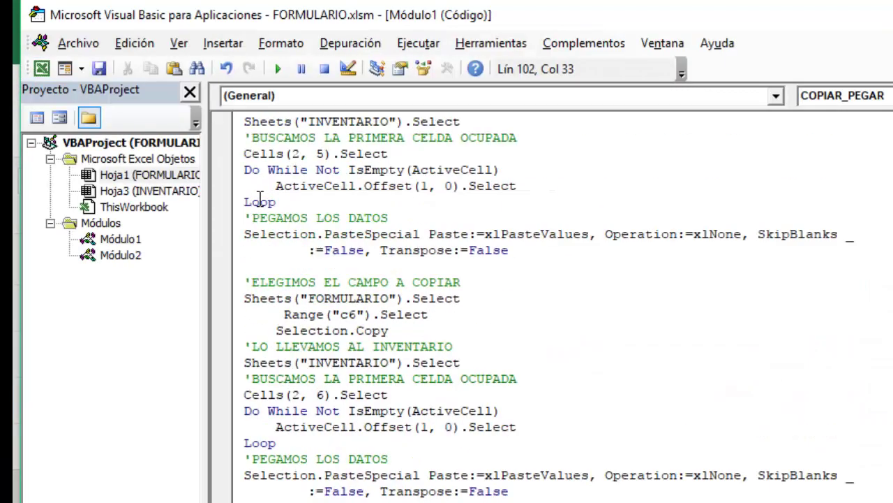
scroll(265, 202, up, 10)
click(283, 138)
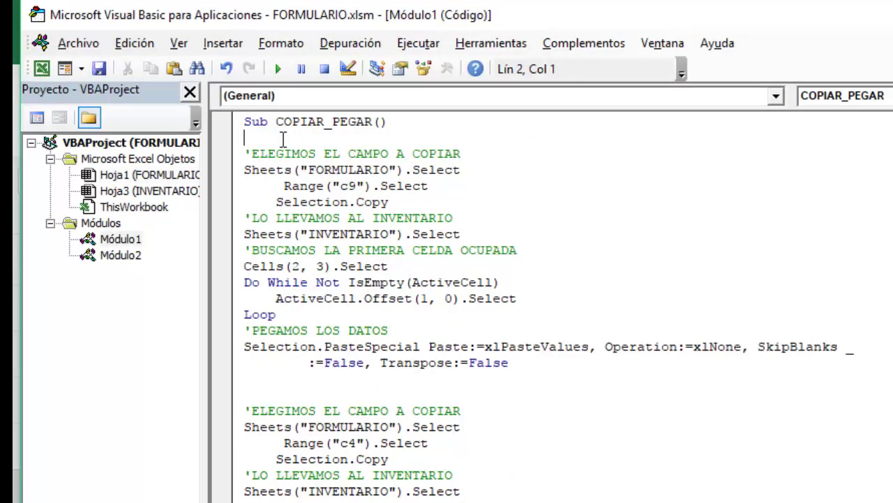
click(113, 241)
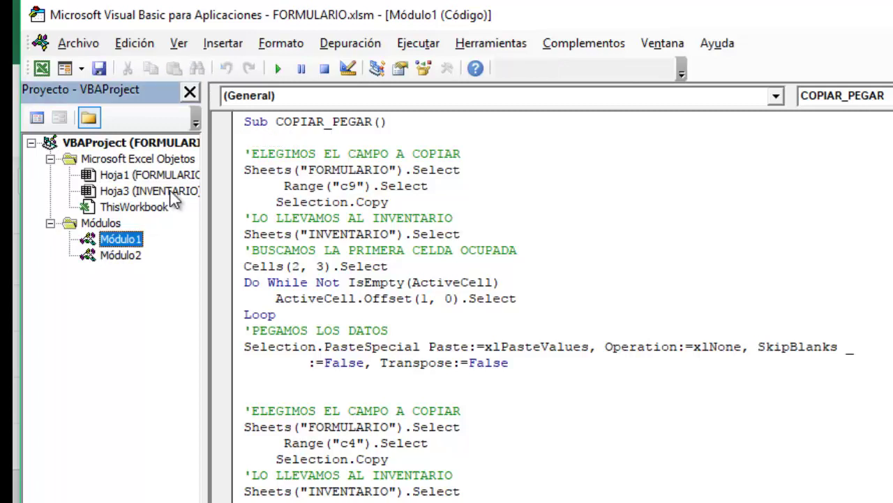
click(254, 139)
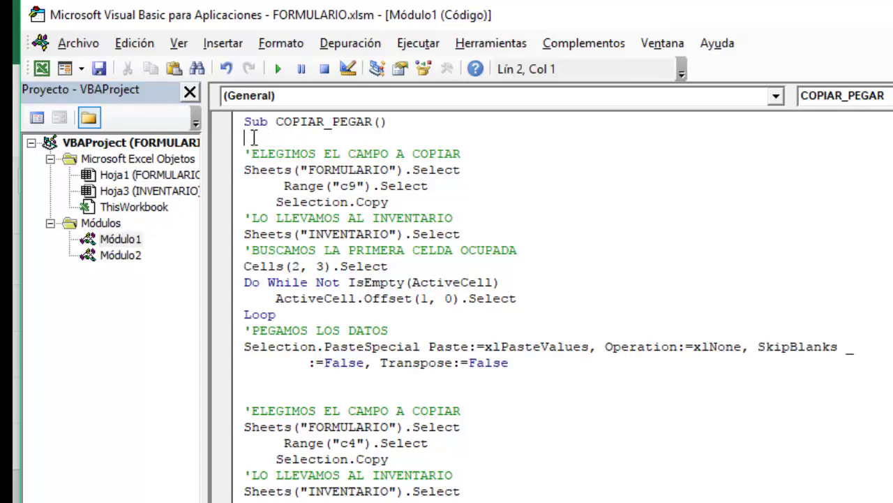
key(Return)
key(ctrl+v)
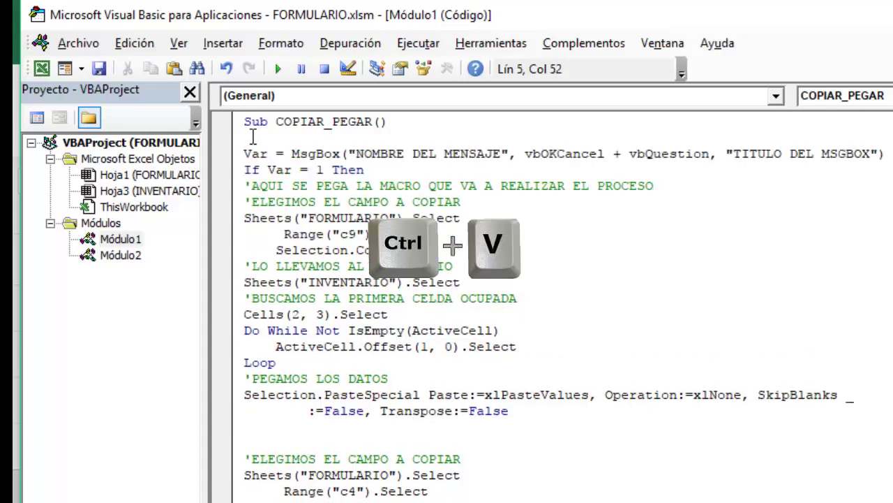
key(Return)
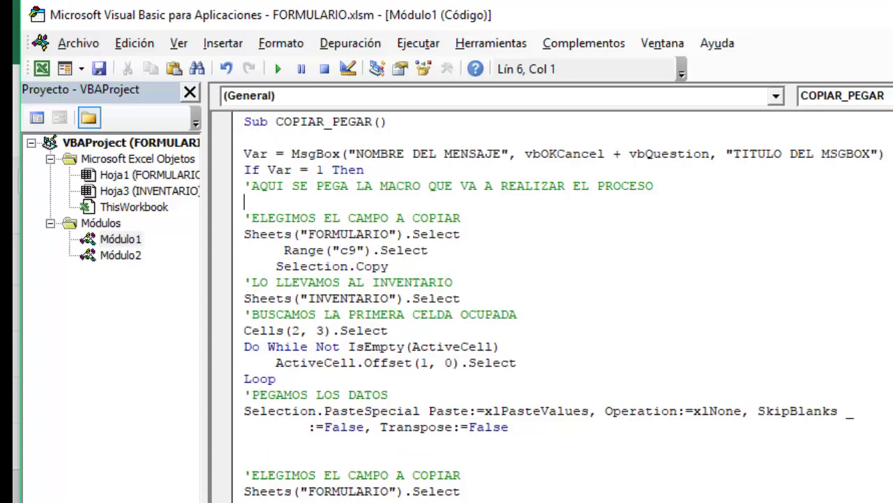
Copy the Else, Exit Sub, End If lines from Notepad and paste them above End Sub
key(alt+F11)
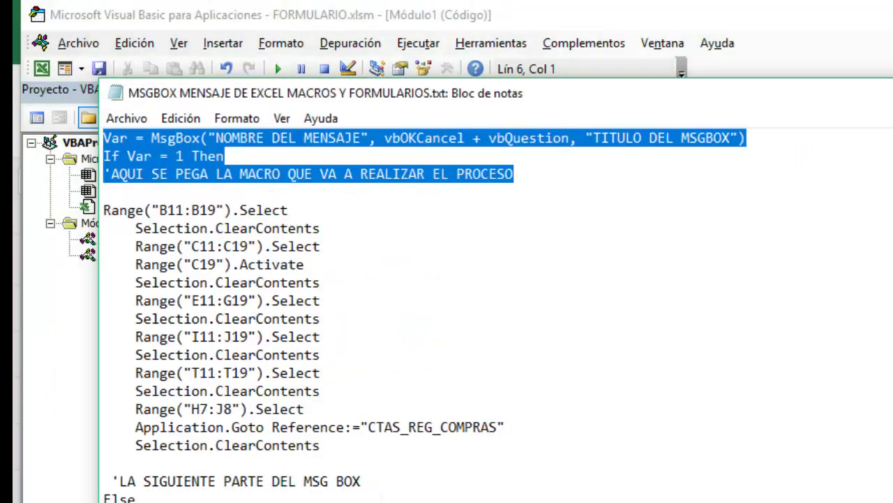
drag(118, 502, 104, 481)
key(ctrl+c)
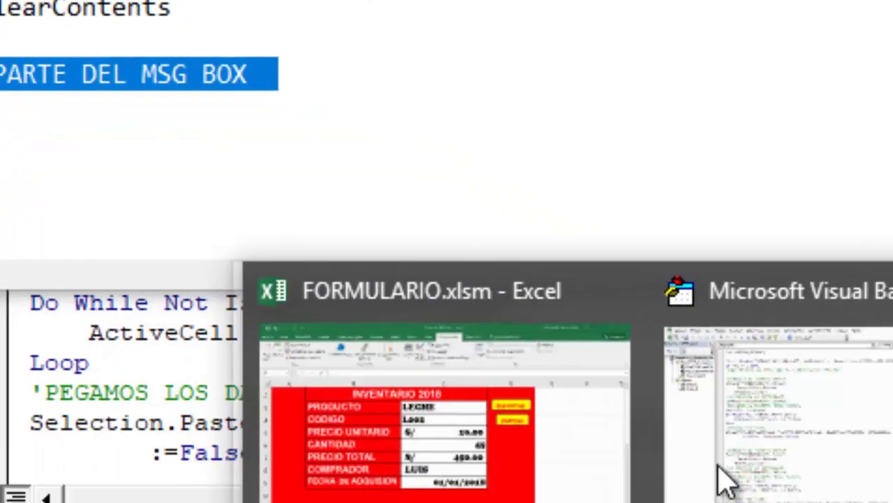
click(726, 481)
scroll(315, 410, down, 5)
scroll(315, 410, down, 5)
scroll(316, 410, down, 5)
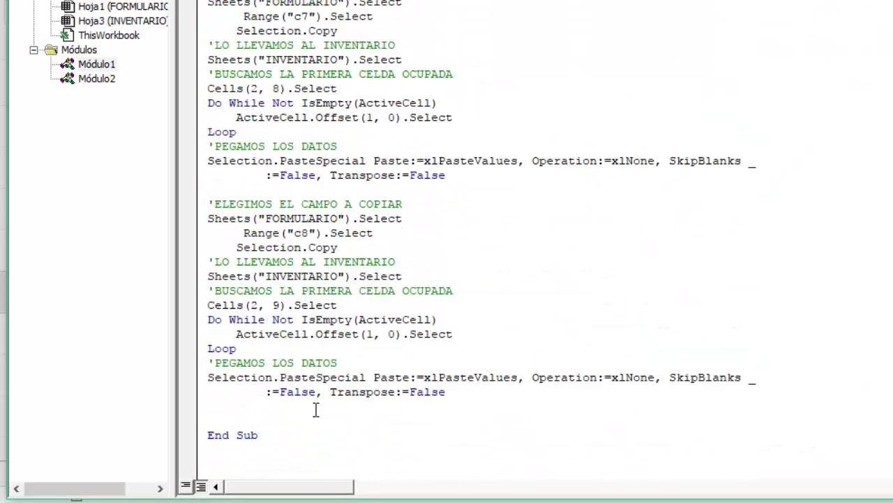
click(215, 417)
key(ctrl+v)
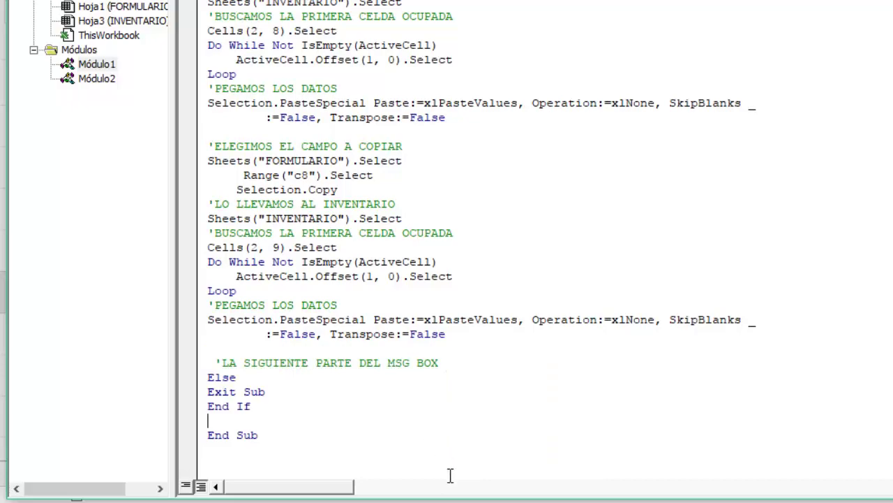
click(403, 451)
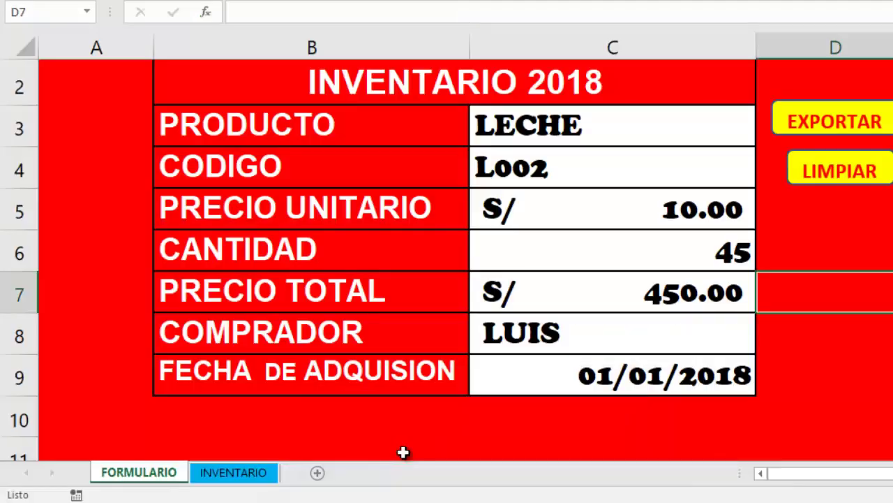
click(867, 238)
click(180, 478)
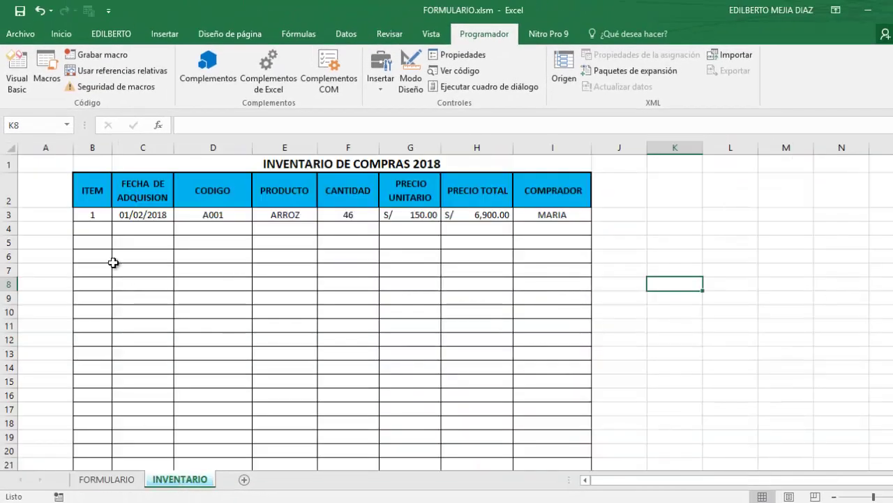
click(102, 231)
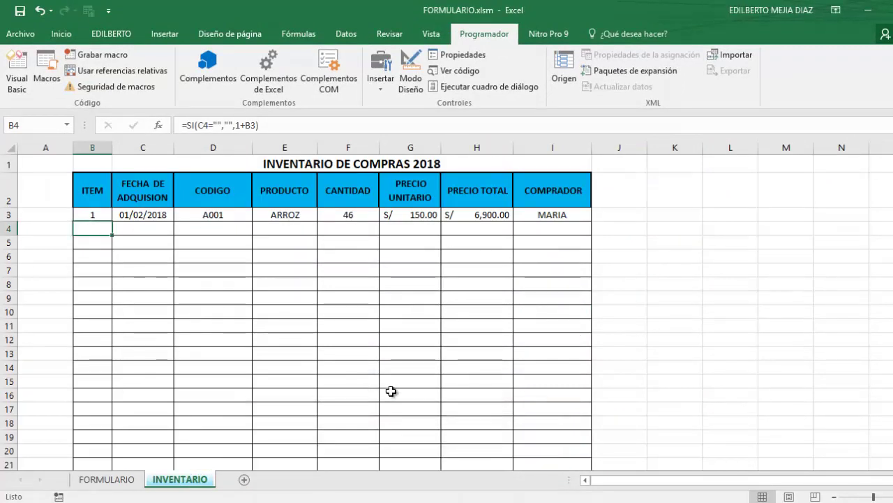
scroll(480, 357, down, 4)
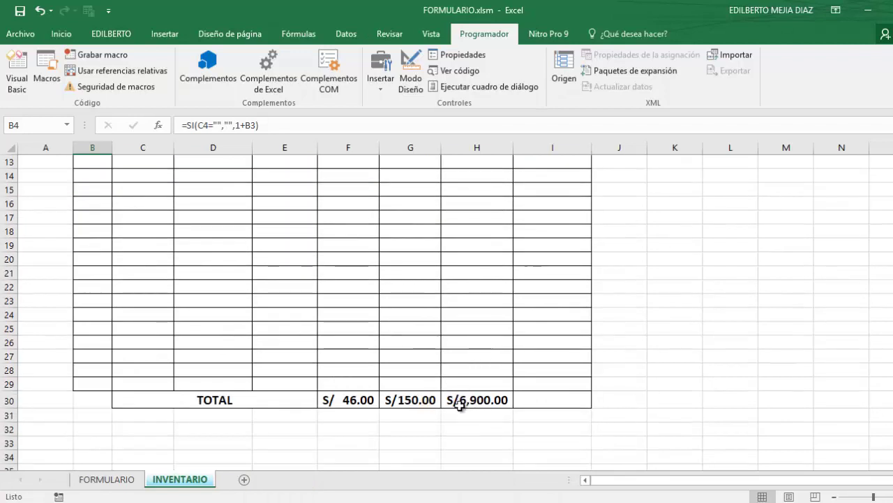
scroll(424, 427, up, 1)
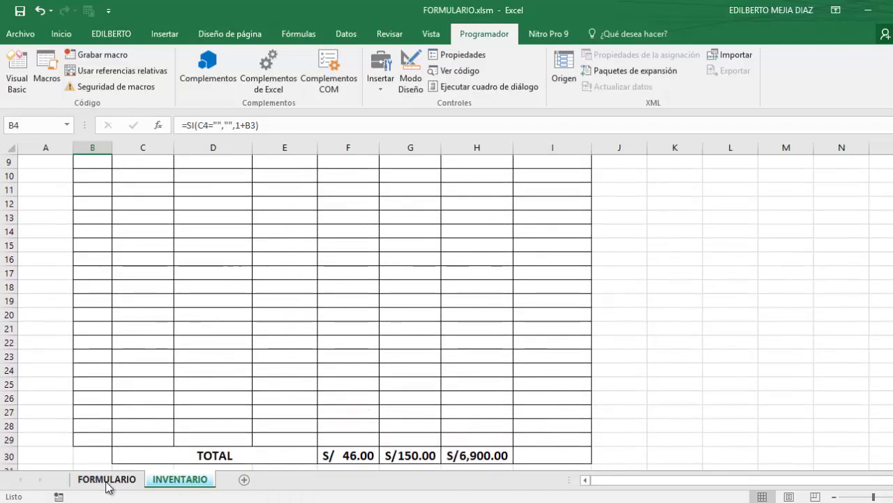
click(108, 481)
scroll(665, 242, up, 1)
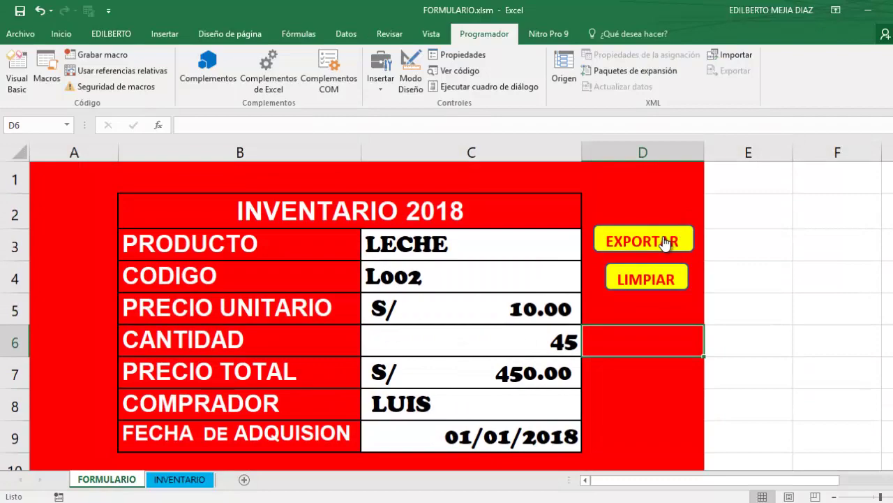
click(665, 242)
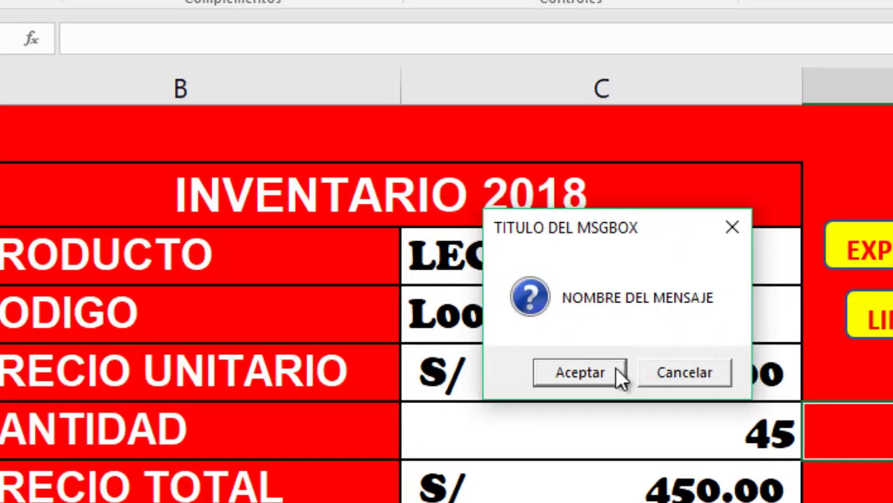
click(678, 378)
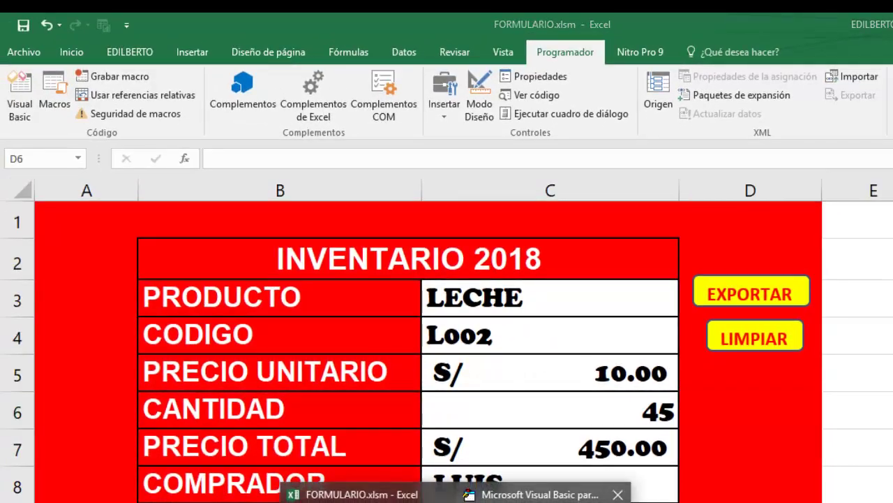
click(528, 488)
Change the MsgBox prompt to 'SEGURO QUE VA HA EXPORTAR DATOS' and start retyping its title as INVENTAR
scroll(354, 359, up, 5)
scroll(353, 359, up, 5)
drag(264, 146, 419, 146)
text(SEG)
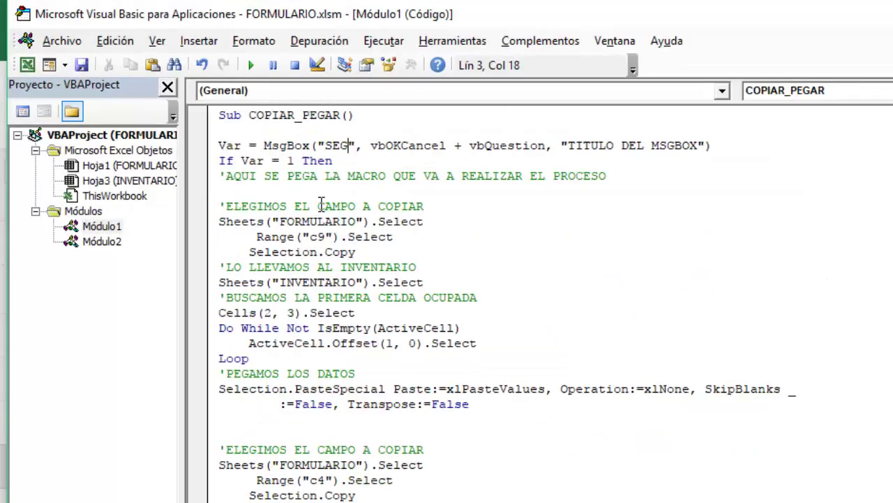
text(IU)
key(BackSpace)
key(BackSpace)
text(U)
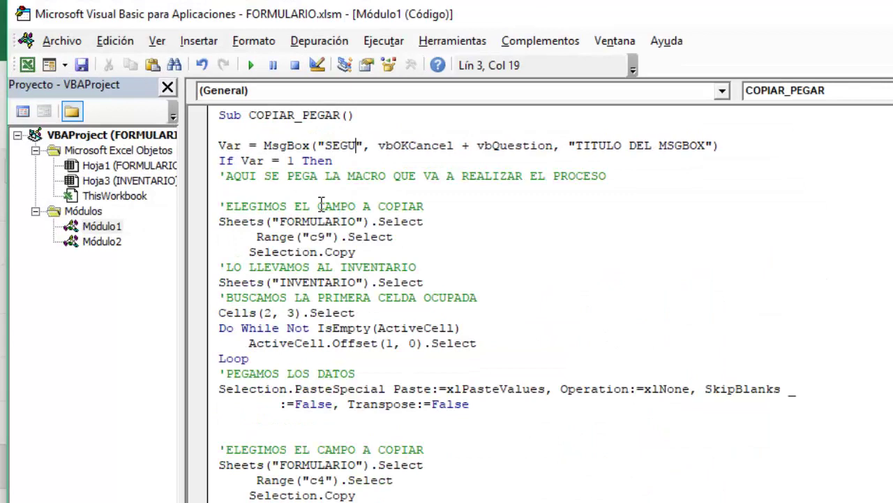
text(RO QUE )
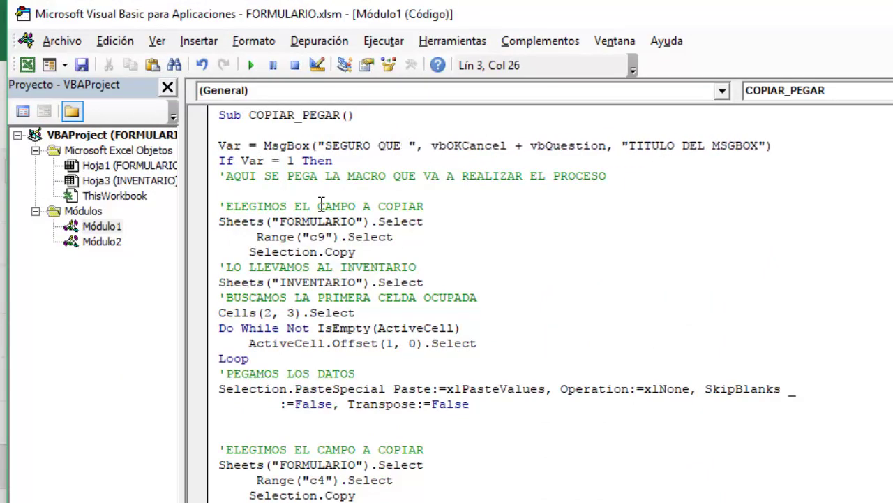
text(VA HA )
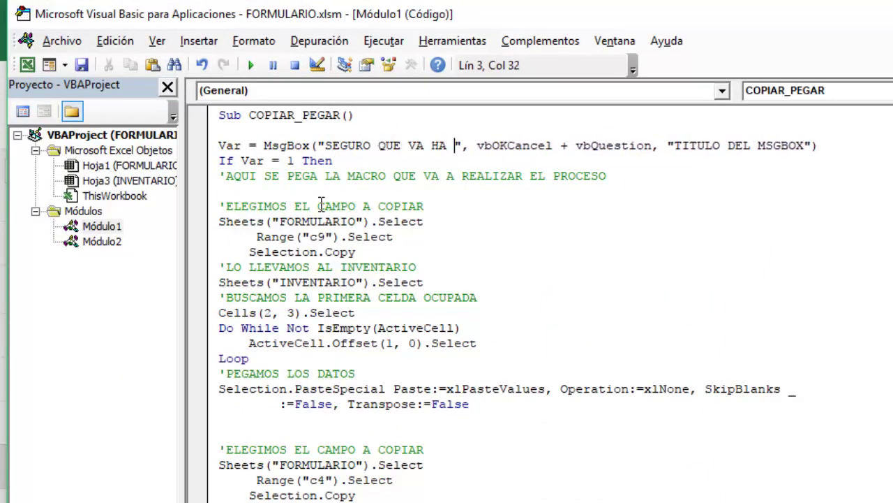
text(EXPORTAR )
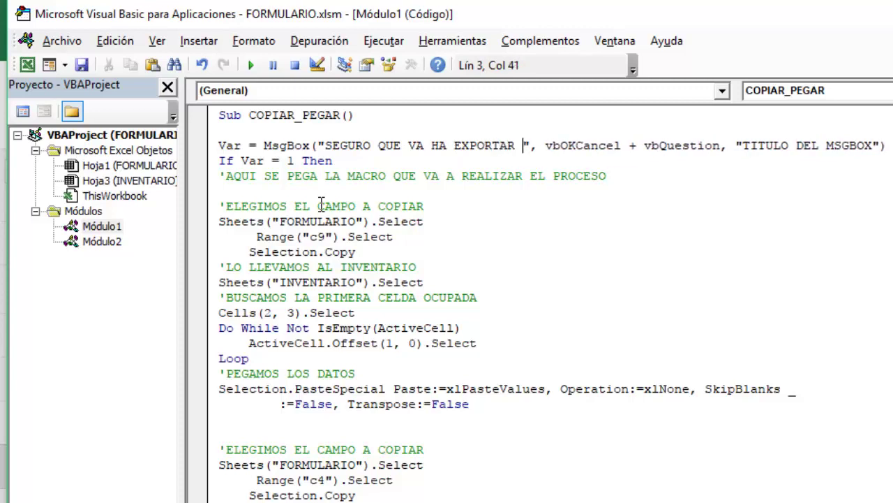
text(DATOS)
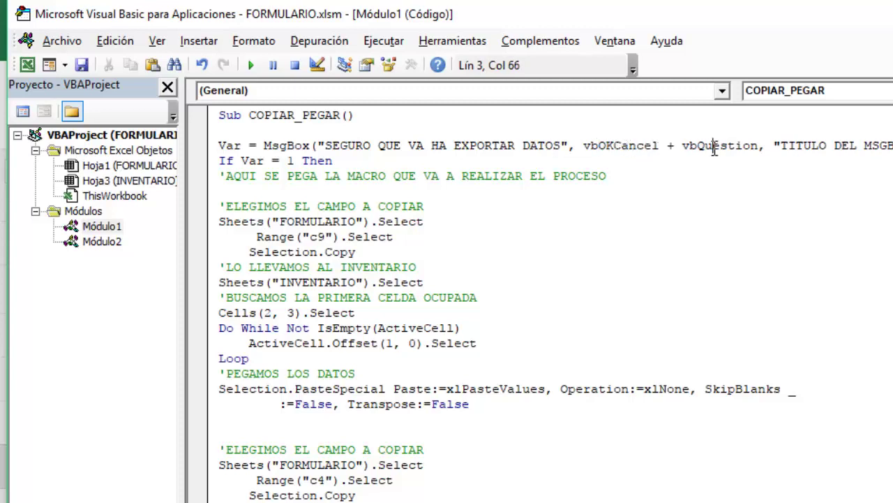
drag(698, 145, 719, 145)
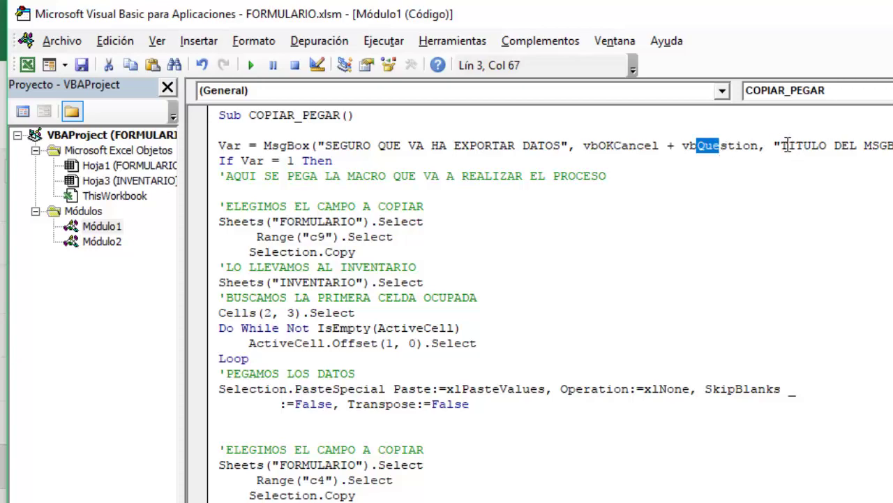
drag(783, 145, 788, 126)
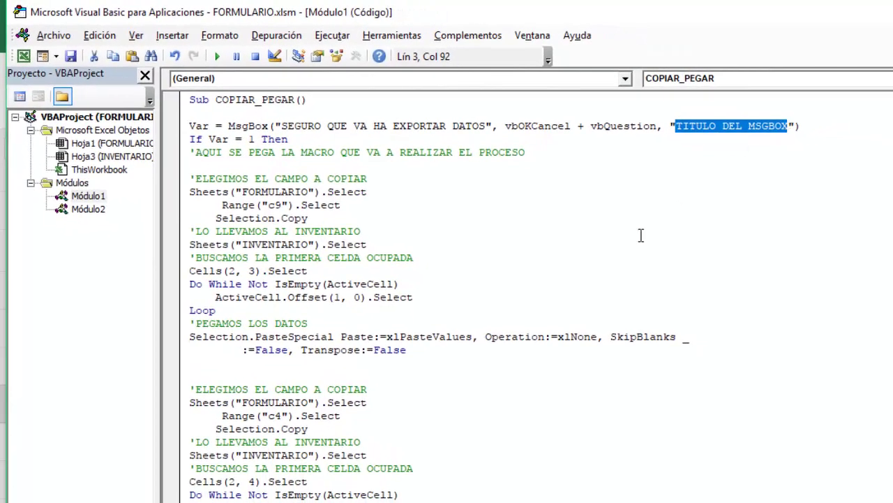
text(INVENTAR)
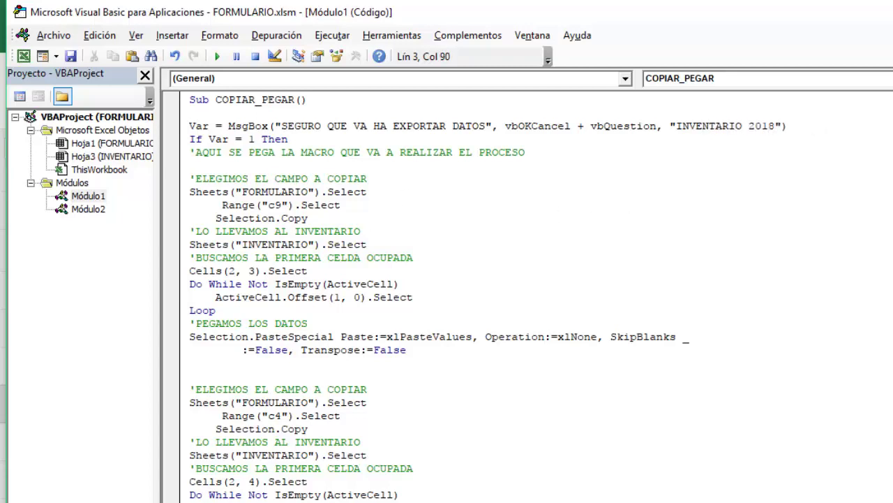
Run EXPORTAR, cancel the confirmation, and verify INVENTARIO gained no new row
key(alt+F11)
click(744, 284)
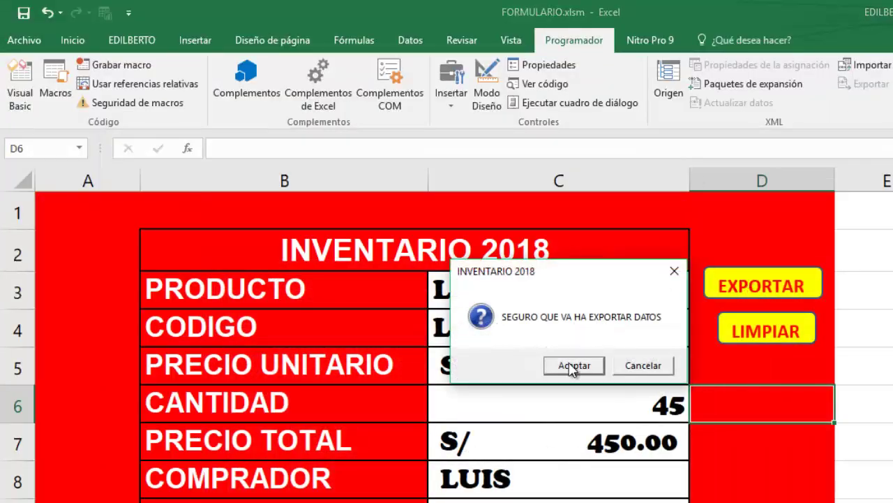
drag(555, 271, 551, 203)
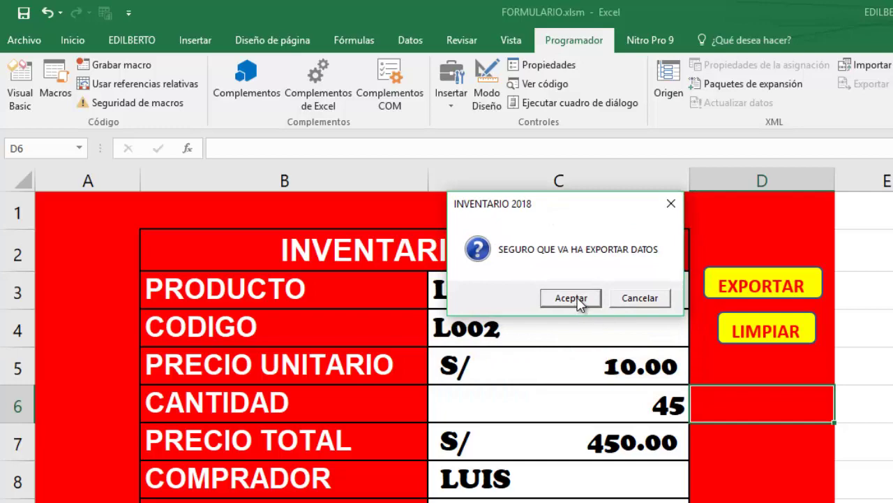
click(647, 301)
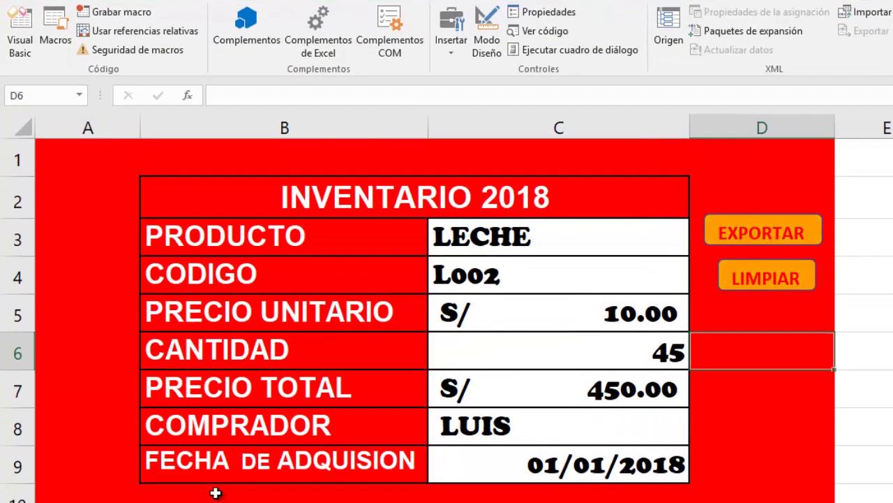
click(136, 499)
scroll(184, 448, up, 3)
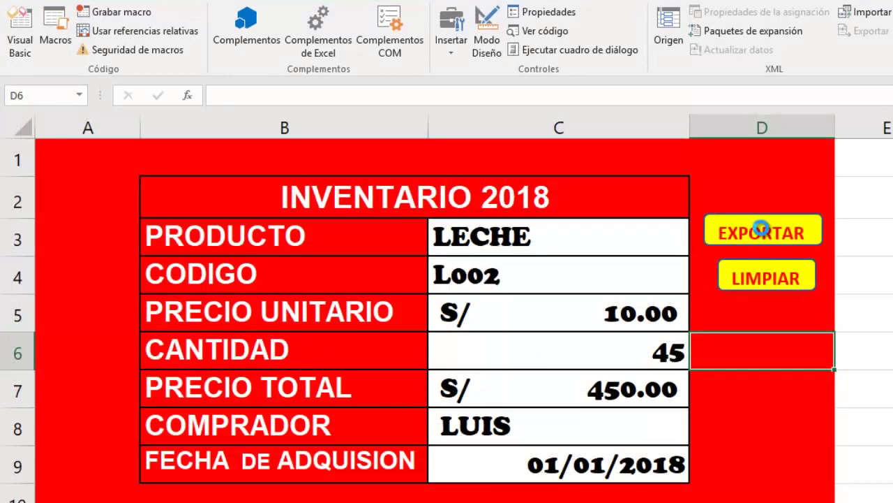
Run EXPORTAR again and accept, exporting LECHE into the table as item 2
click(759, 233)
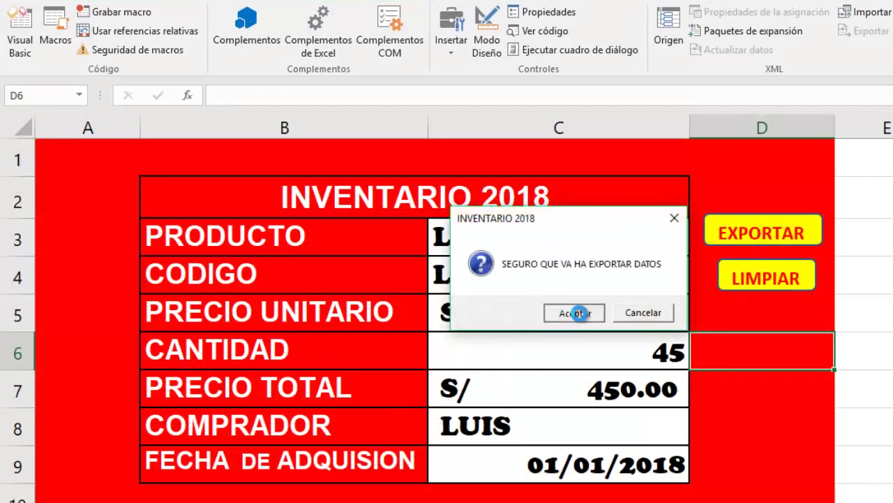
click(578, 313)
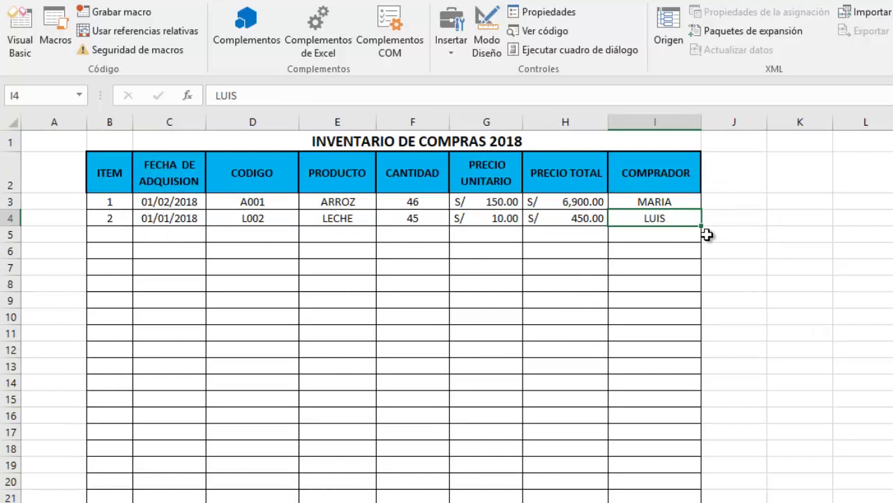
click(761, 248)
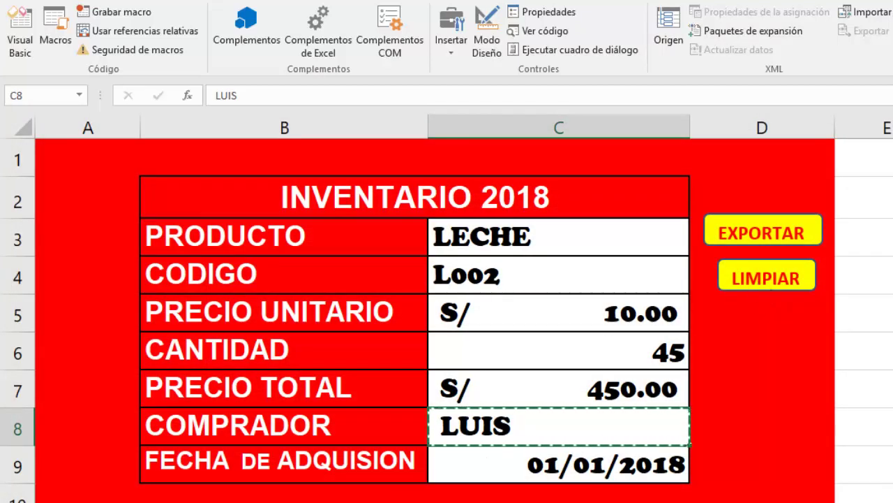
Paste the MsgBox opening lines at the top of the LIMPIAR macro in Módulo2
click(370, 495)
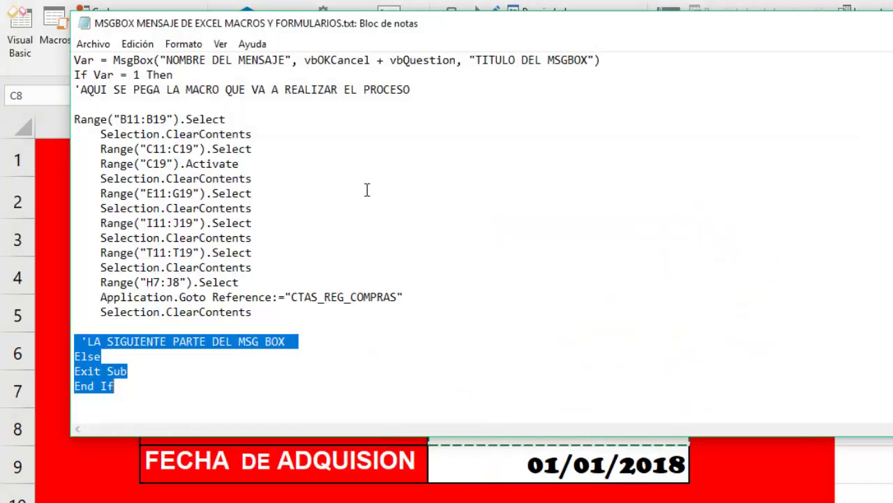
drag(410, 89, 38, 53)
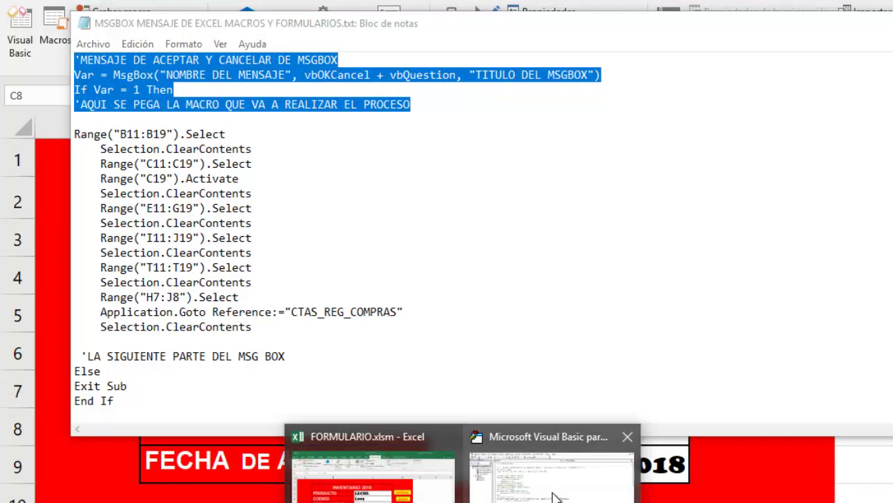
click(555, 497)
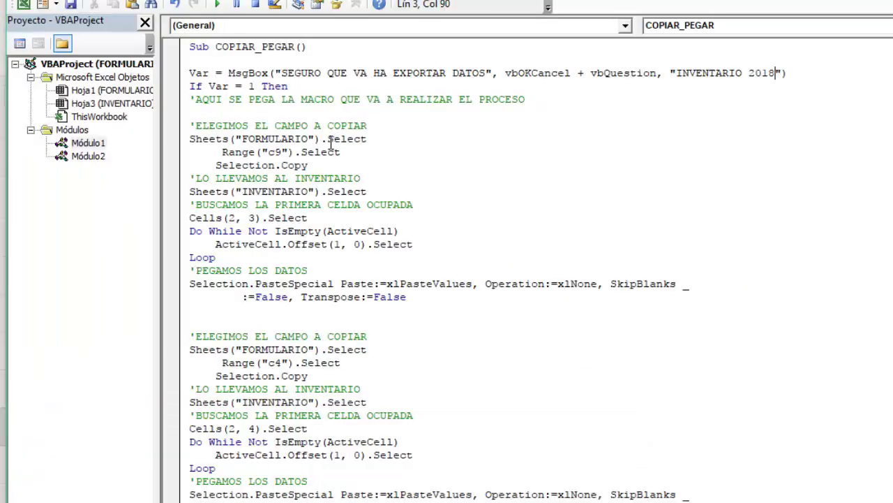
double_click(95, 159)
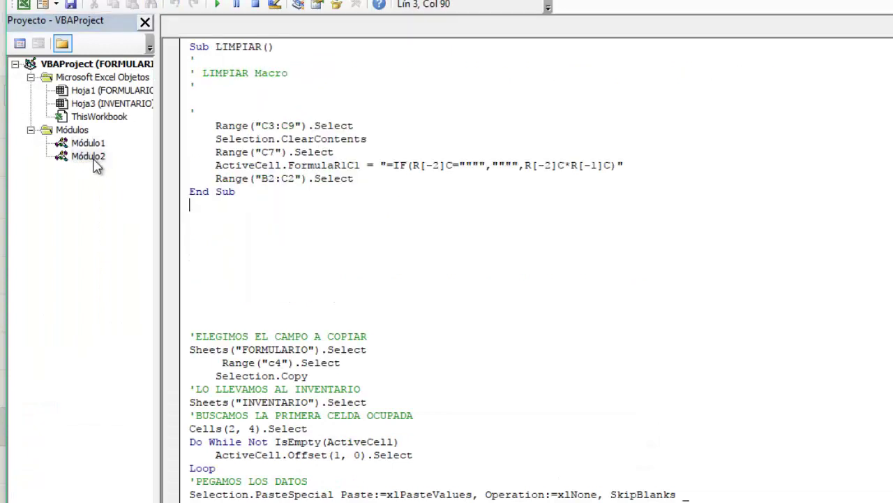
drag(302, 84, 197, 73)
click(221, 95)
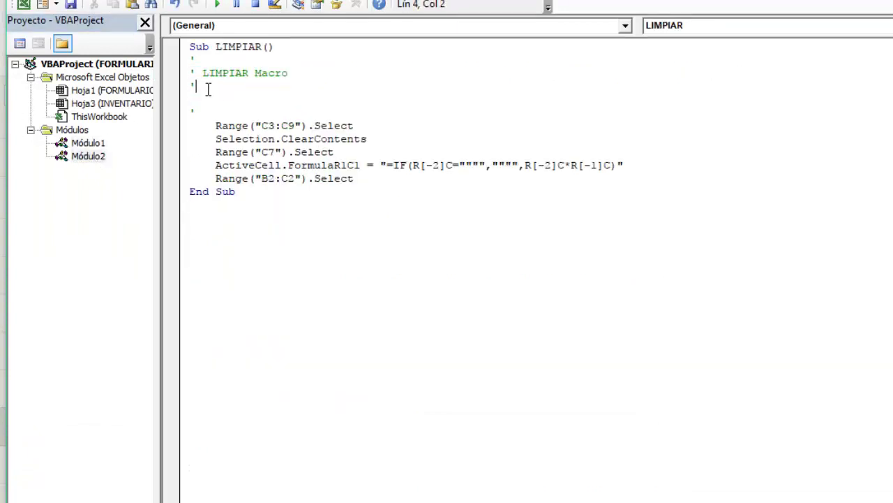
text(MENSAJE DE ACEPTAR Y CANCELAR DE MSGBOX Var = MsgBox("NOMBRE DEL MENSAJE", vbOKCancel + vbQuestion, "TITULO DEL MSGBOX") If Var = 1 Then 'AQUI SE PEGA LA MACRO QUE VA A REALIZAR EL PROCESO)
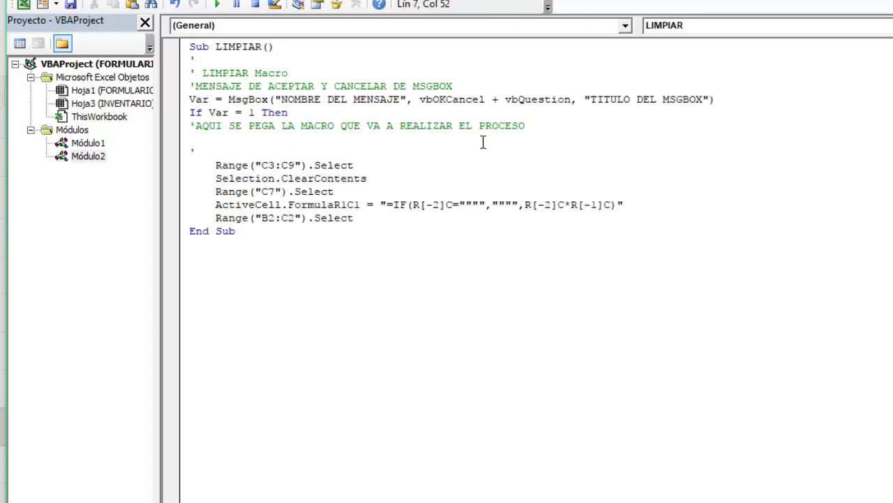
Paste the Else, Exit Sub, End If block just above LIMPIAR's End Sub
click(190, 232)
key(Return)
key(Return)
key(Up)
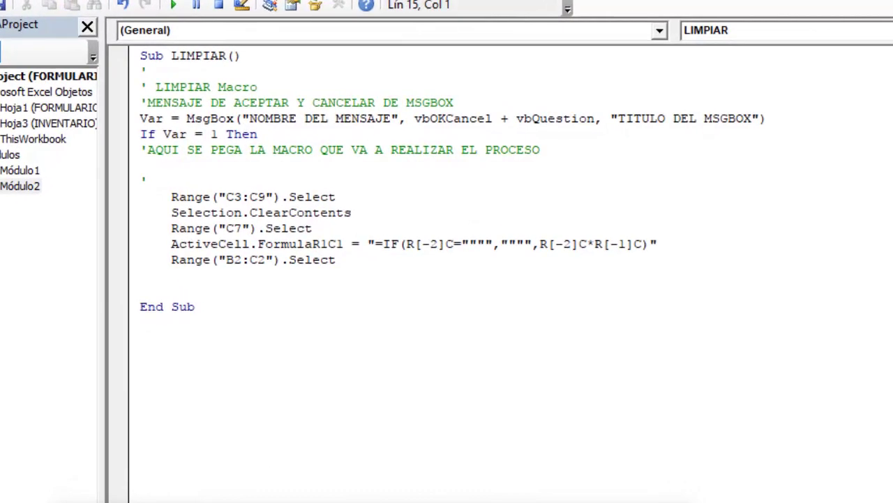
key(alt+Tab)
drag(72, 474, 2, 425)
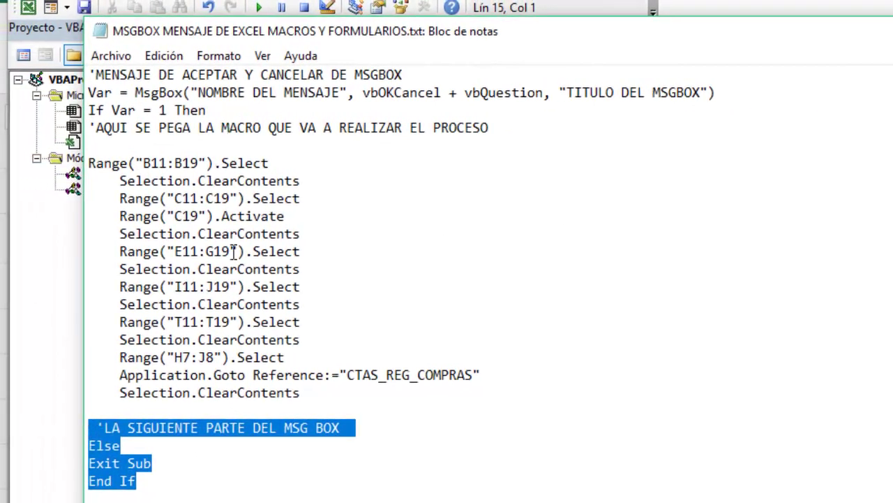
key(alt+Tab)
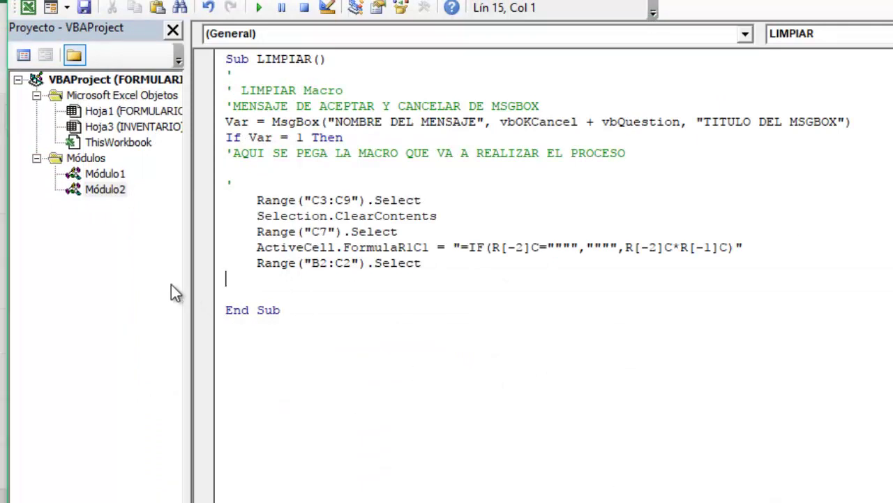
text('LA SIGUIENTE PARTE DEL MSG BOX Else Exit Sub End If)
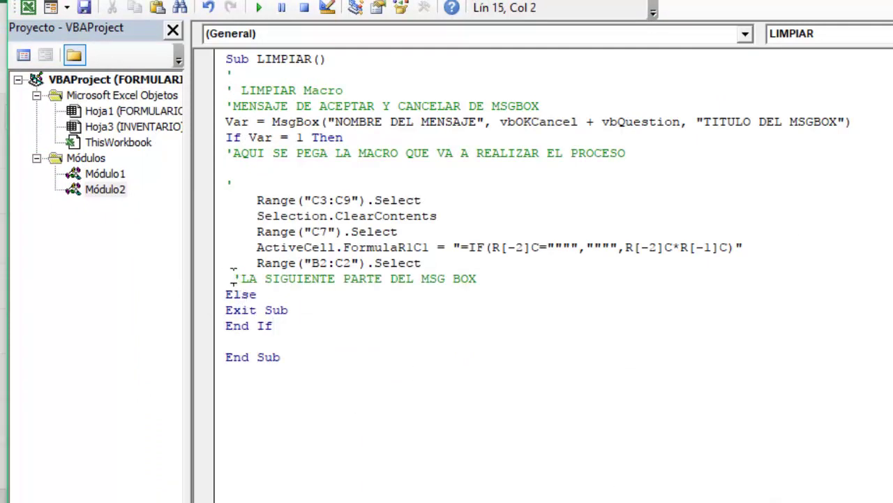
key(Return)
Set the LIMPIAR prompt to 'SEGURO QUE QUIERE LIMPIAR' with title 'INVENTARIO 2018'
click(271, 108)
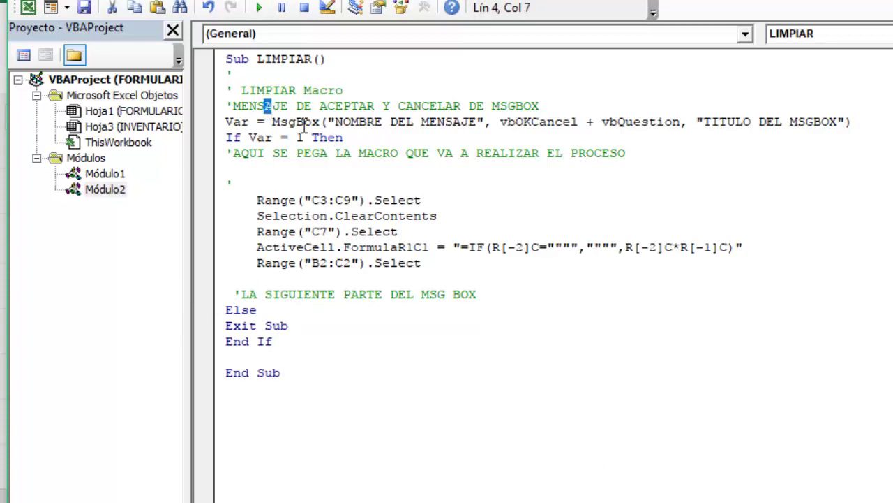
click(355, 134)
drag(335, 121, 481, 122)
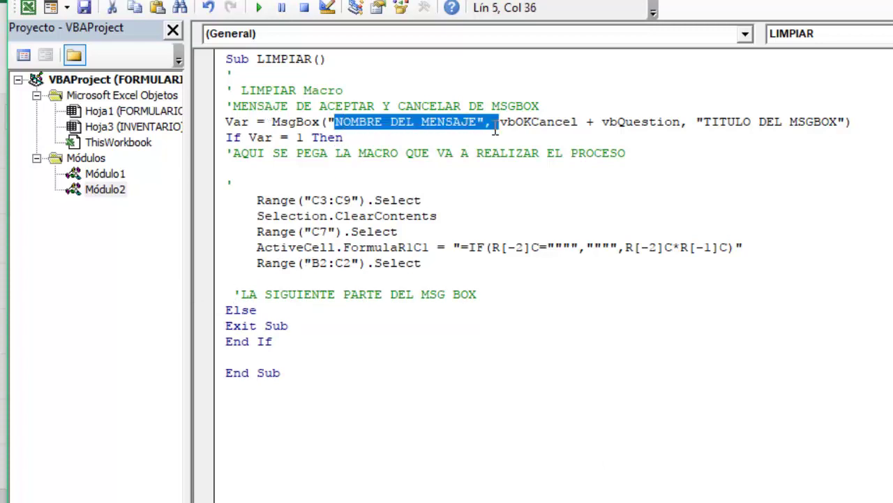
text(SE)
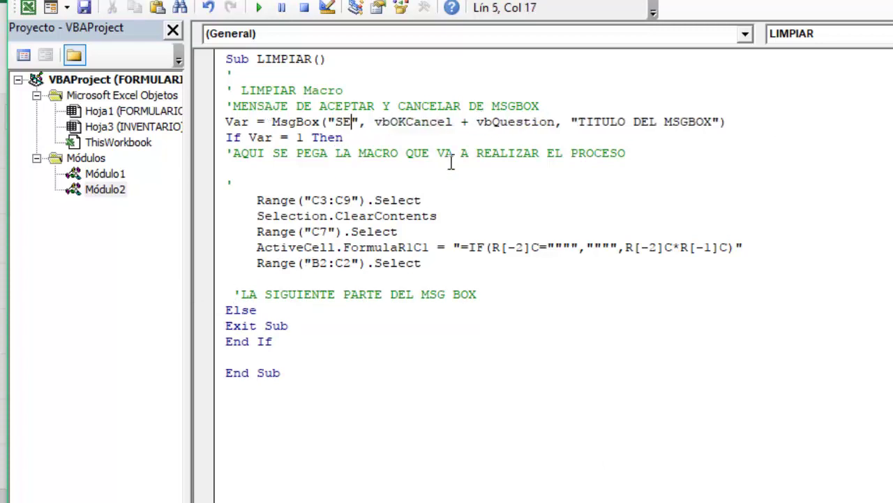
text(GURO QUE Q)
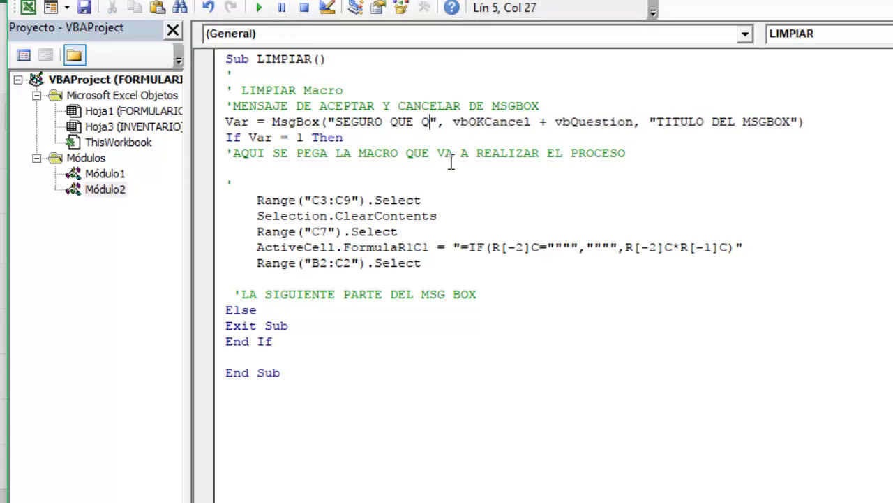
text(UIERE LIMPI)
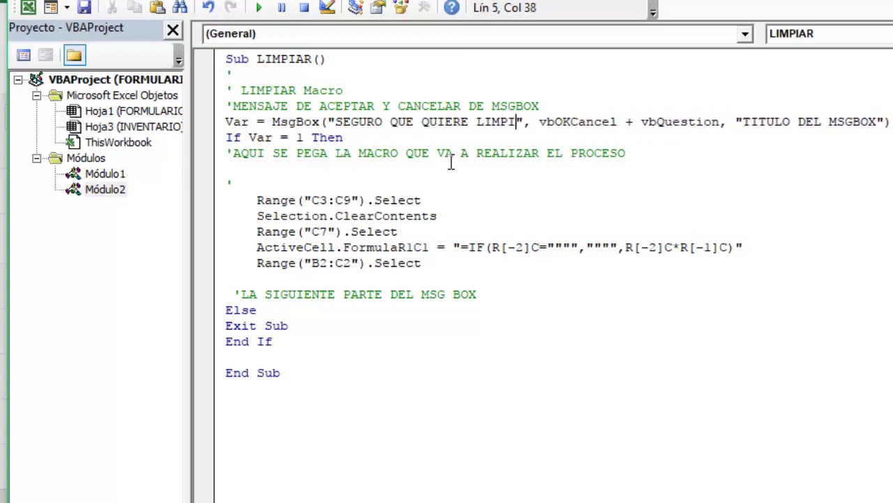
text(AR)
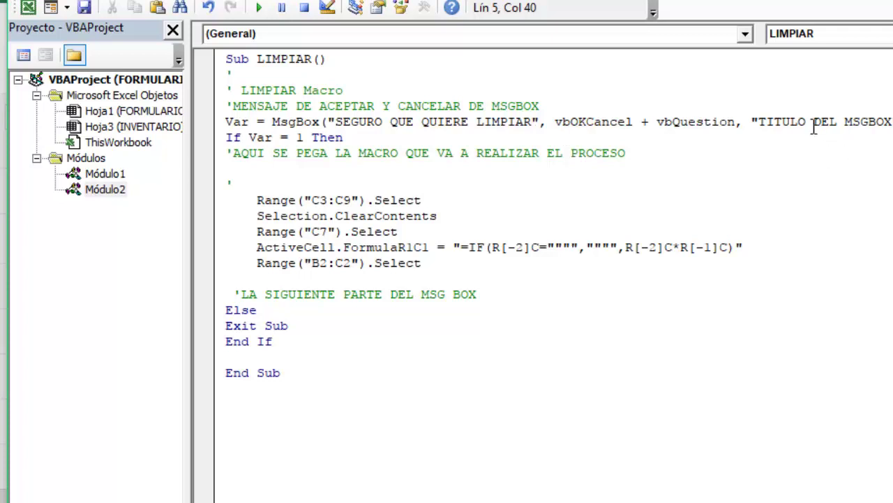
drag(764, 116, 892, 121)
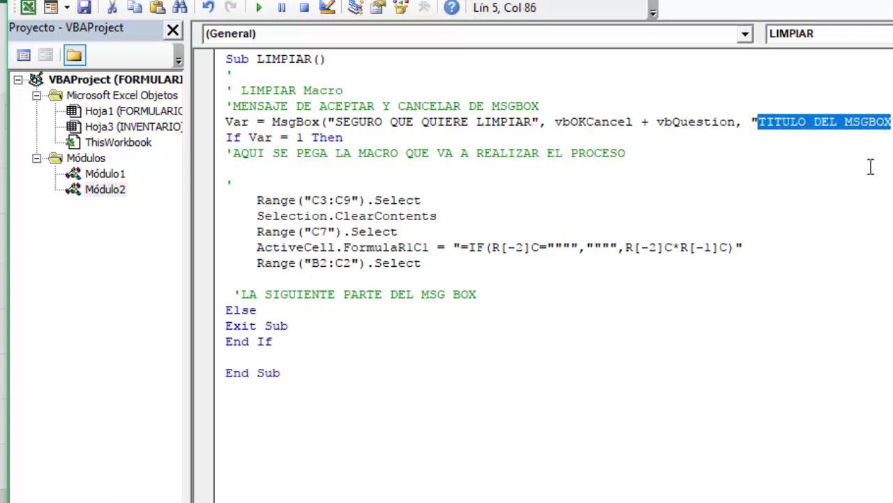
text(I)
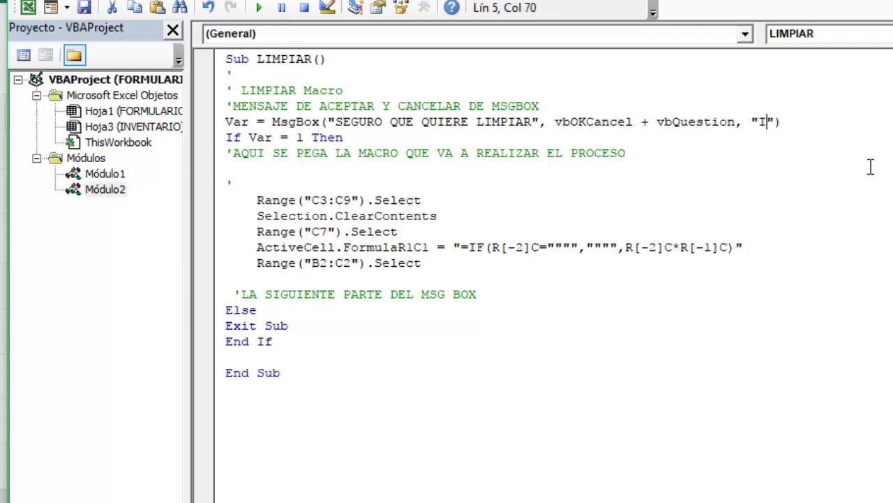
text(NVENTAR)
text(IO 20)
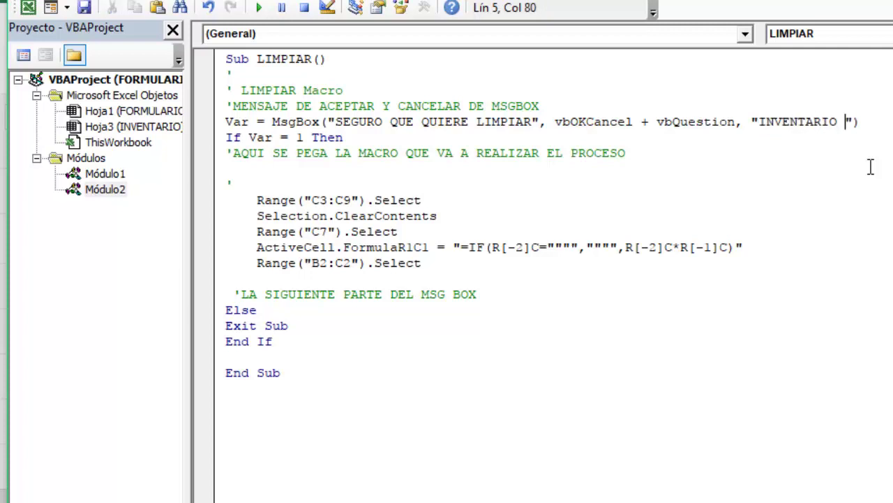
text(18)
click(858, 244)
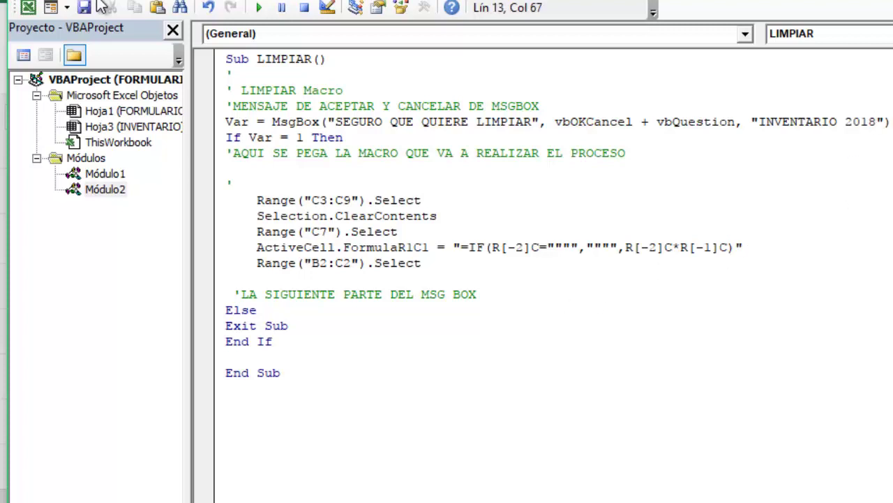
click(28, 9)
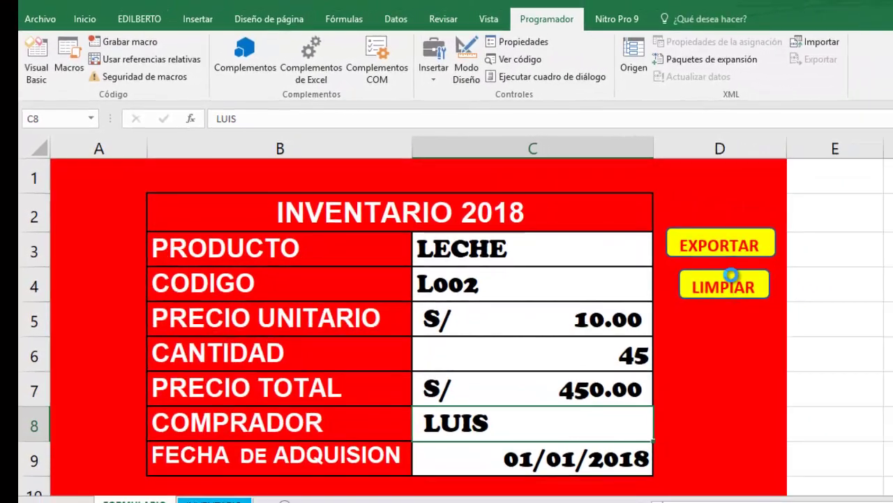
Test LIMPIAR: cancel once to keep the data, then accept to clear the form, and view INVENTARIO
click(729, 276)
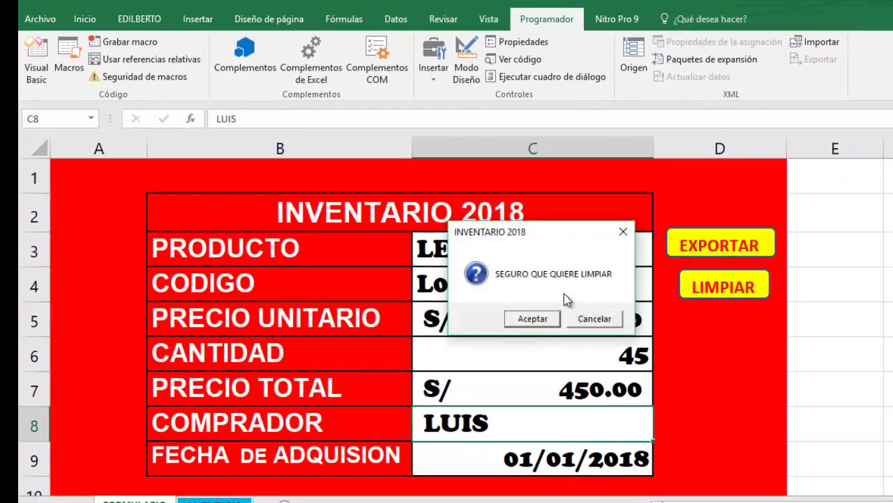
click(594, 318)
click(708, 283)
click(522, 318)
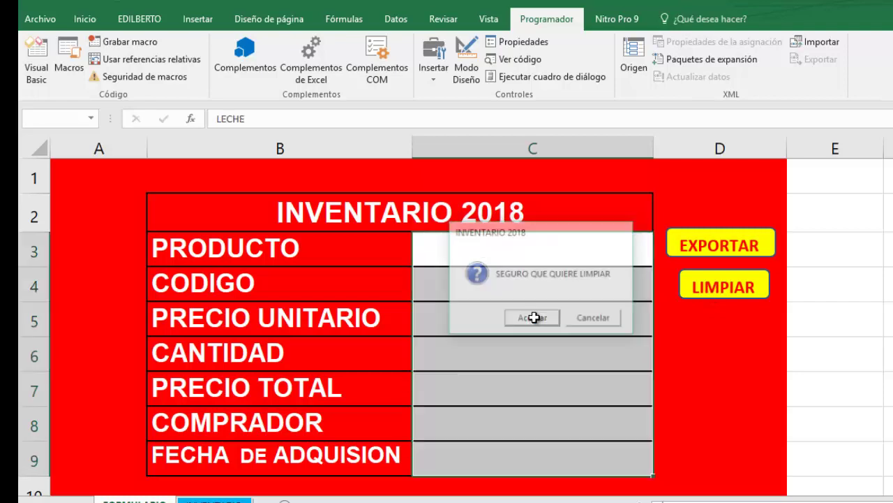
click(684, 317)
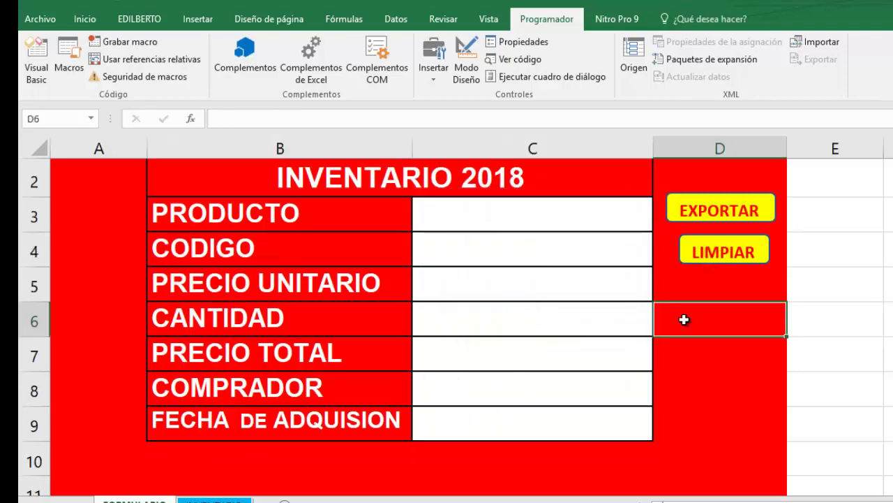
key(ctrl+Page_Down)
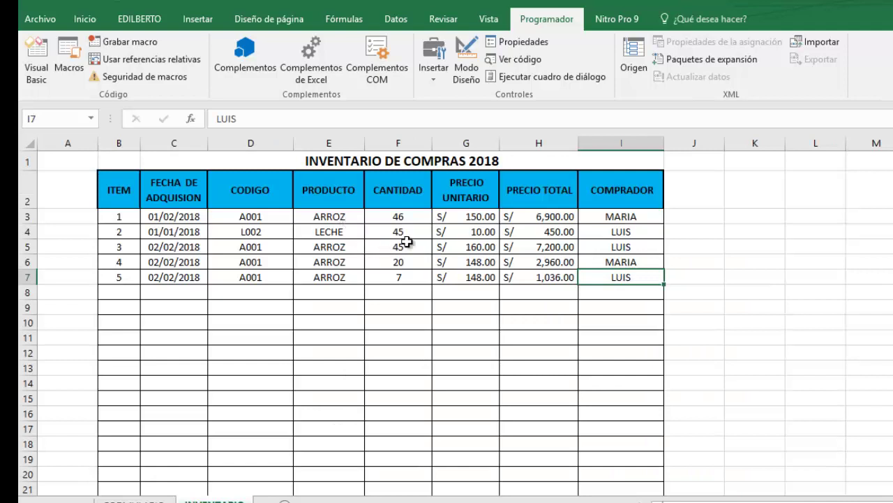
Insert three blank rows above the INVENTARIO table
click(728, 248)
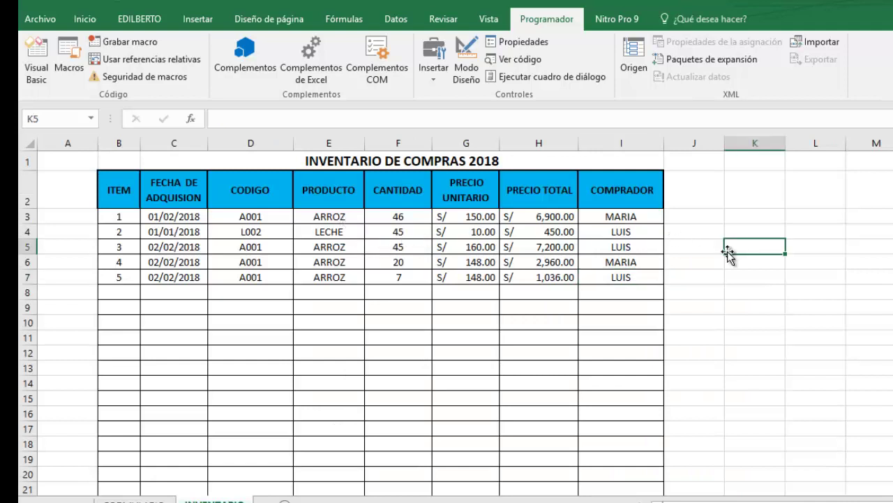
click(31, 161)
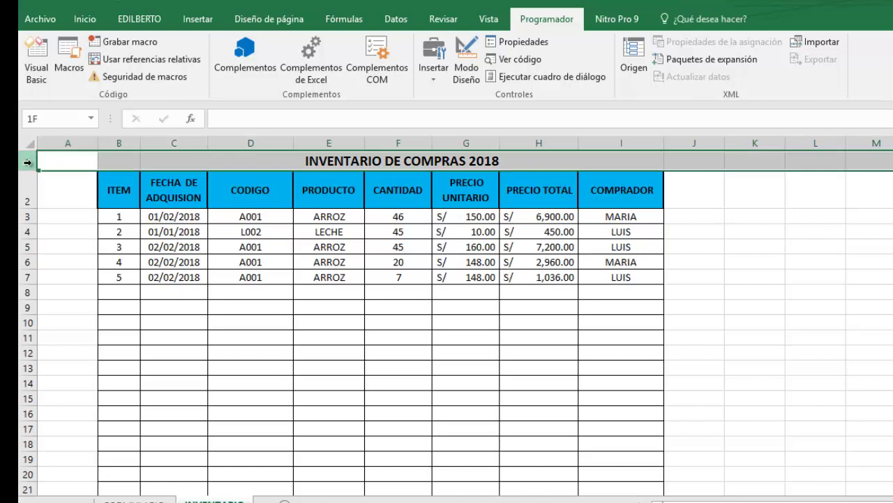
drag(32, 162, 35, 213)
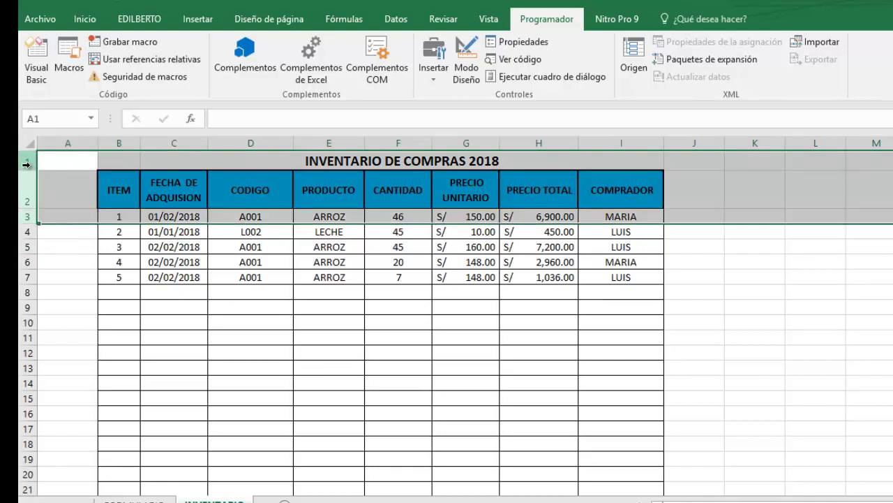
right_click(28, 162)
click(63, 266)
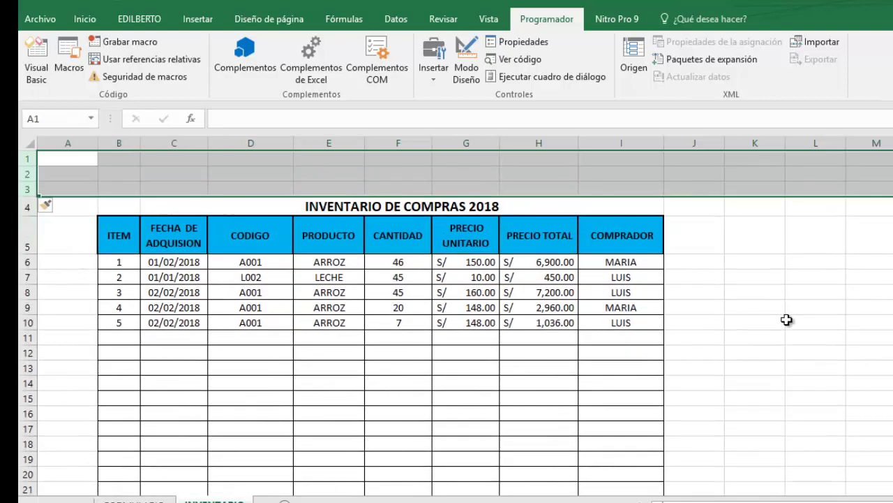
click(802, 336)
Copy the table's header row into row 1 starting at B1
drag(129, 236, 622, 235)
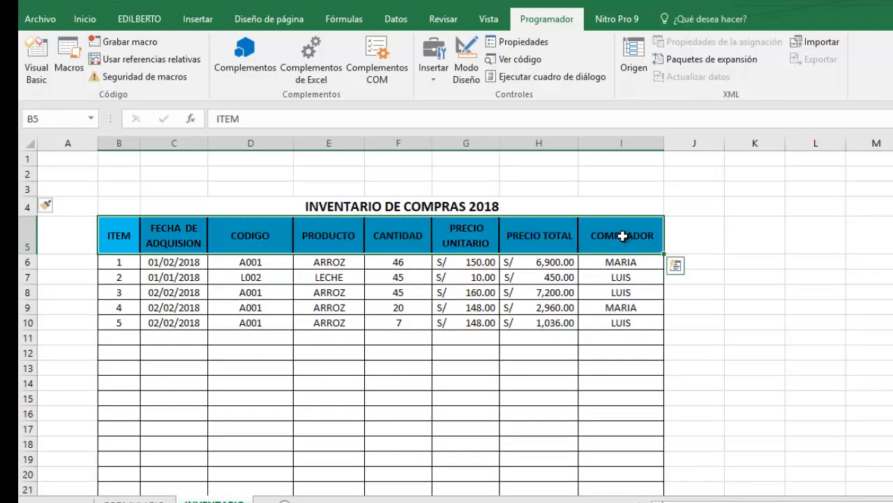
key(ctrl+c)
click(136, 160)
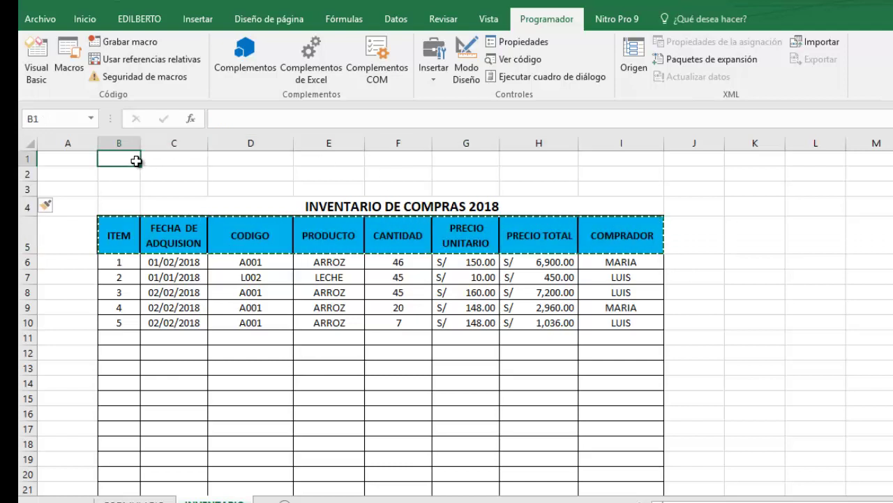
key(ctrl+v)
click(837, 240)
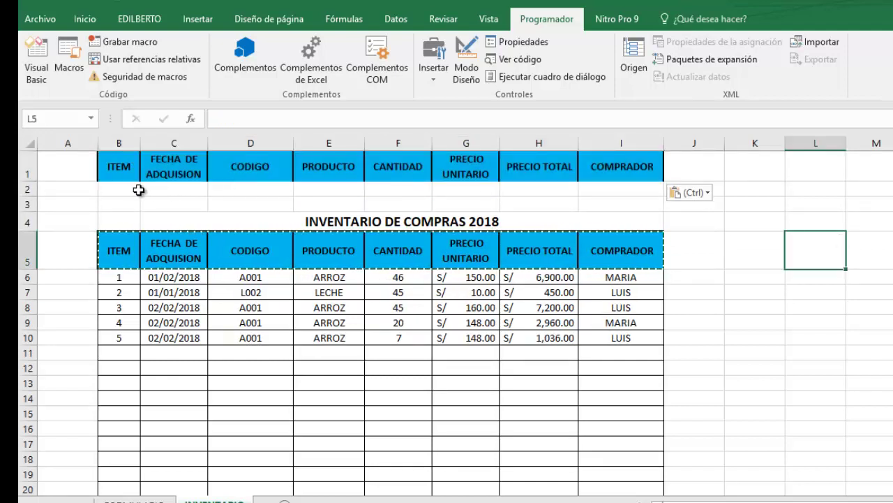
Make row 2 taller and select its empty cells under the copied headings
click(91, 189)
drag(26, 197, 26, 203)
click(240, 190)
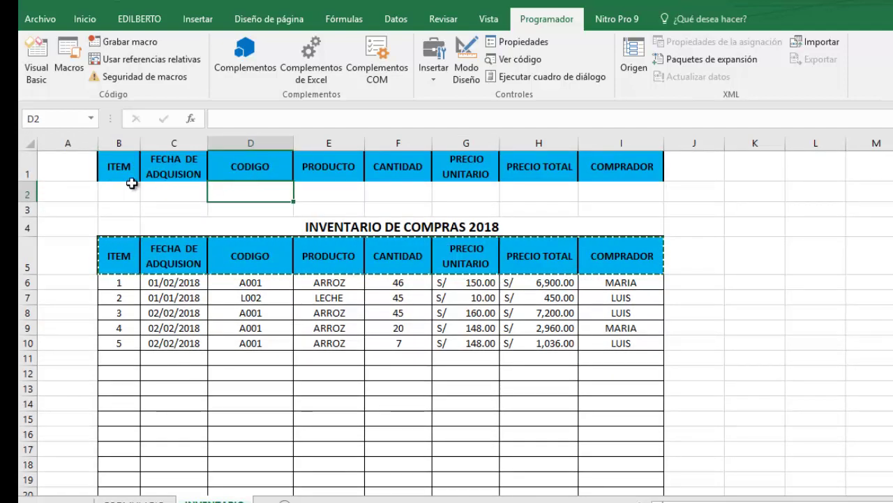
drag(124, 185, 641, 193)
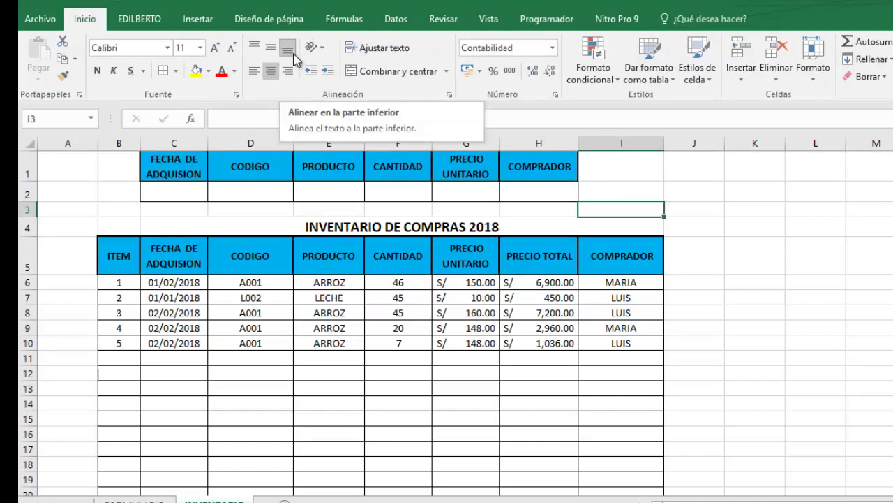
click(187, 20)
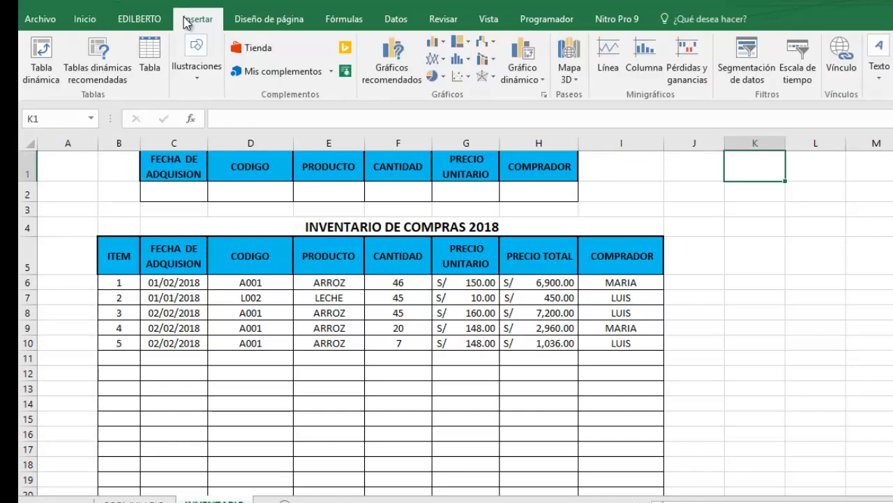
click(539, 19)
Start recording a new macro with Grabar macro, naming it FILTRO
click(110, 44)
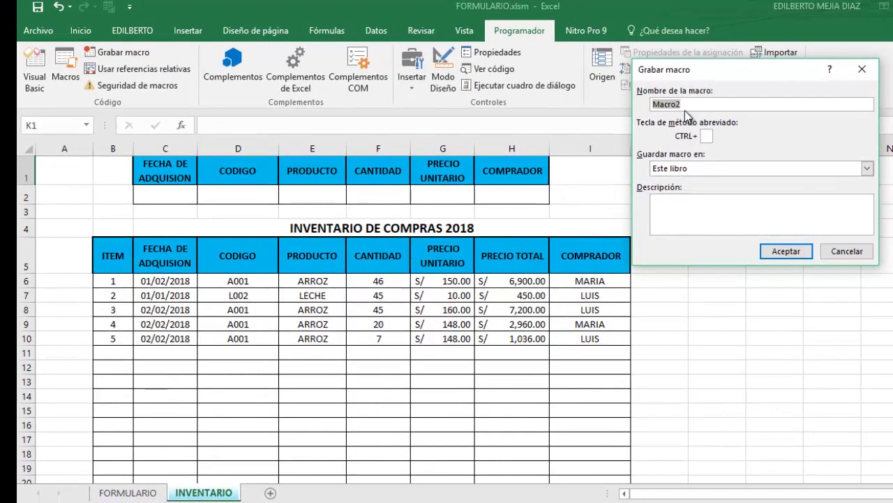
text(FILTRO)
click(792, 254)
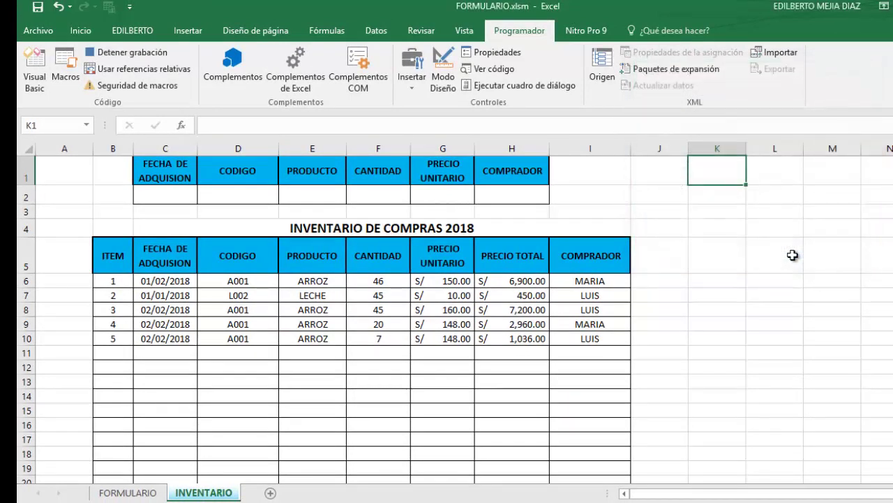
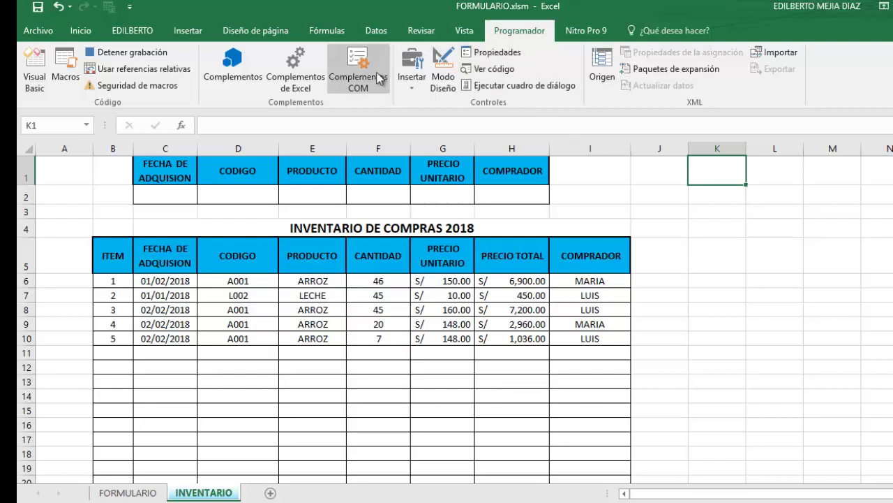
Apply an in-place advanced filter to list range B5:I32 using criteria range C1:H2
click(376, 33)
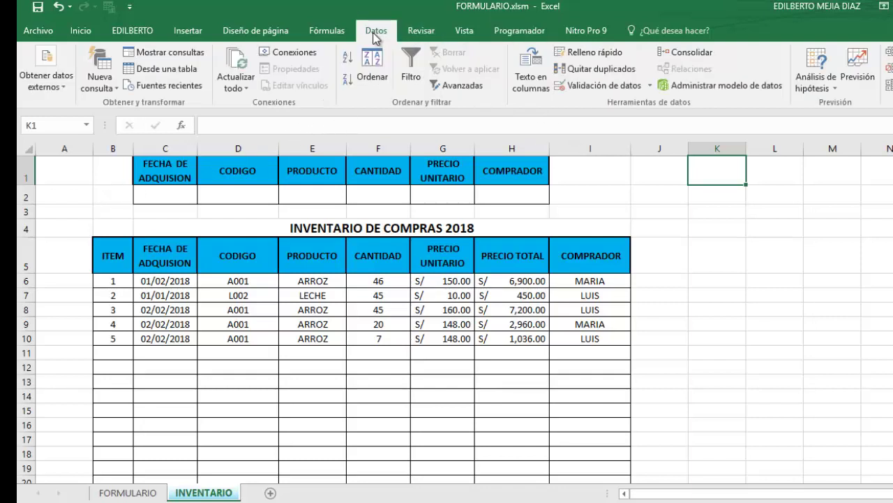
click(455, 86)
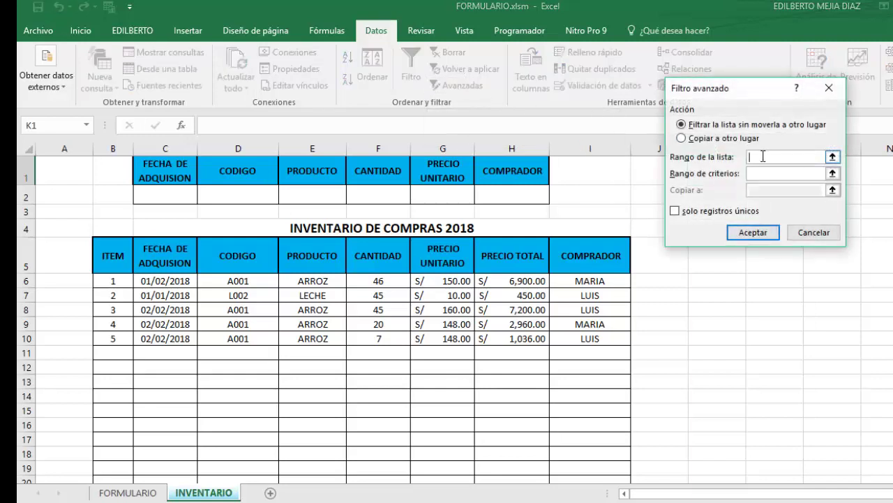
mouse_move(123, 253)
mouse_down()
mouse_move(600, 452)
mouse_move(604, 437)
mouse_up()
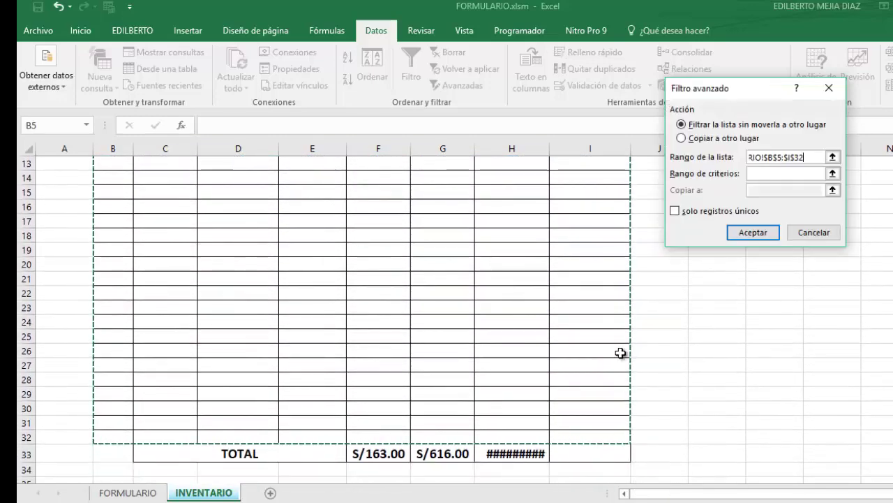
scroll(644, 309, up, 4)
scroll(645, 309, up, 1)
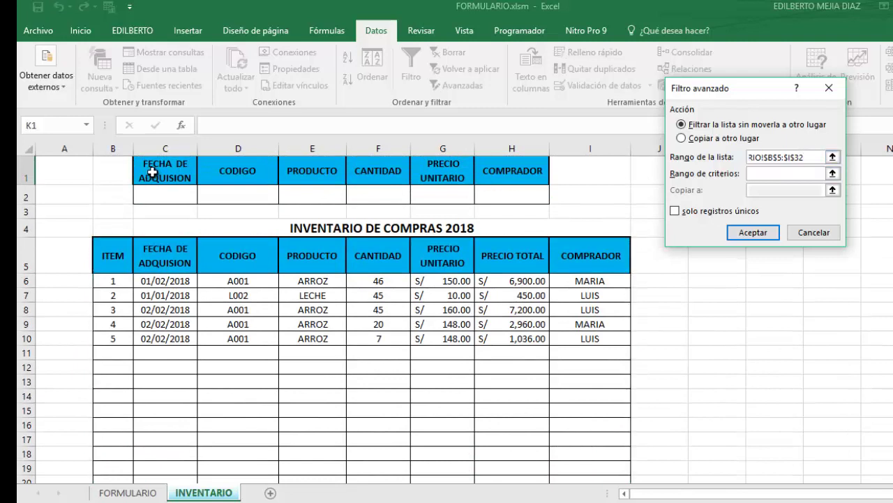
drag(149, 174, 533, 204)
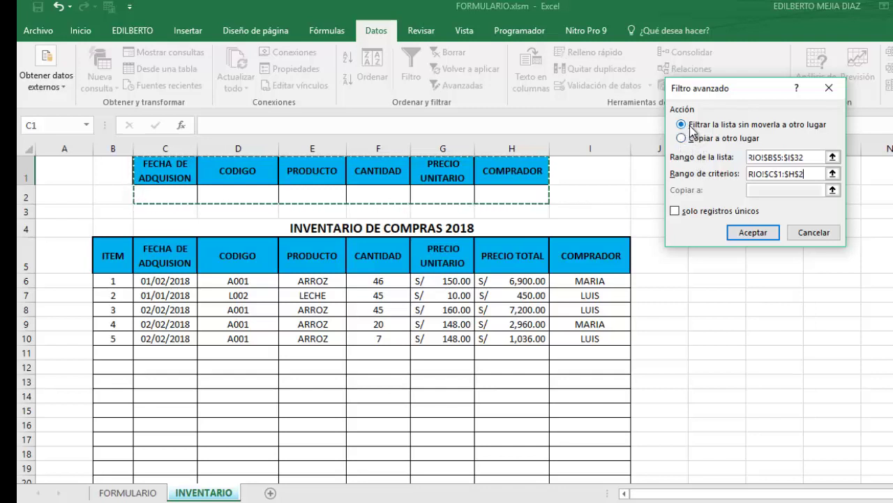
click(757, 233)
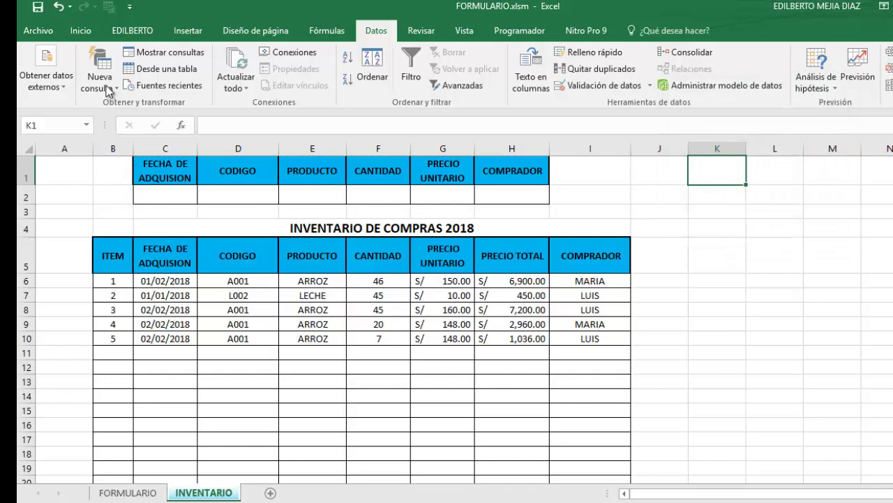
Stop the macro recording and select cell J2 beside the criteria table
click(494, 33)
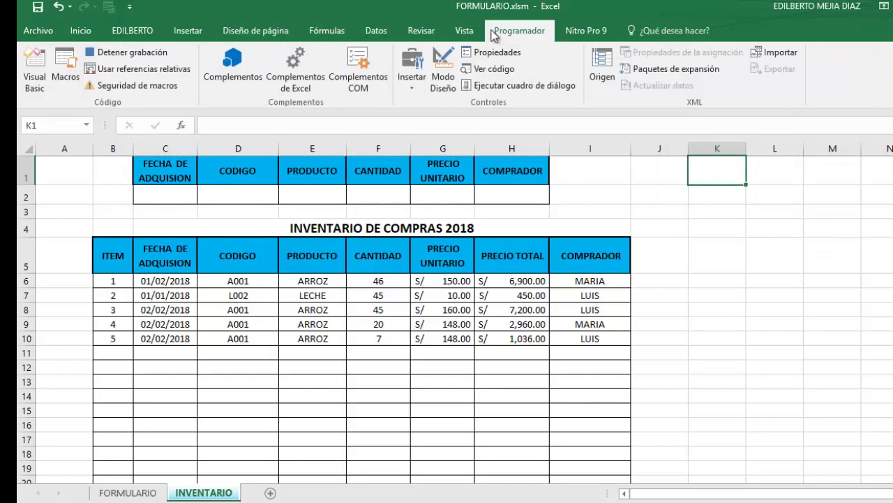
click(98, 52)
click(675, 229)
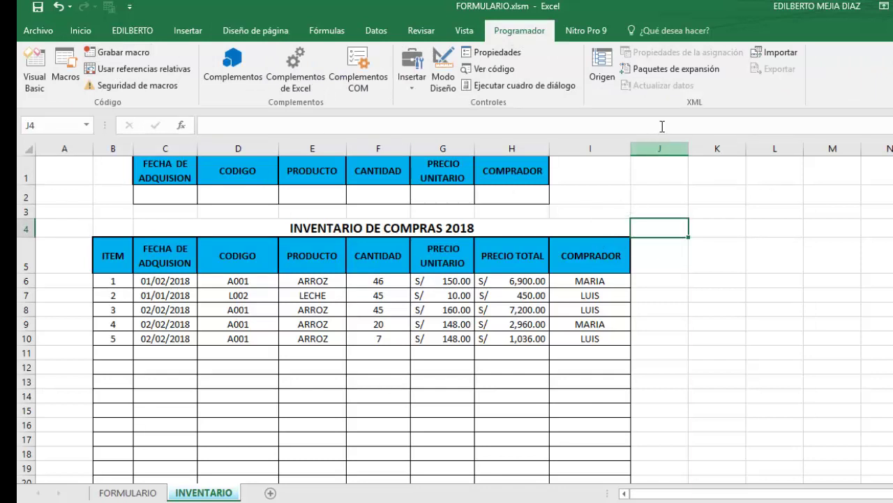
click(380, 195)
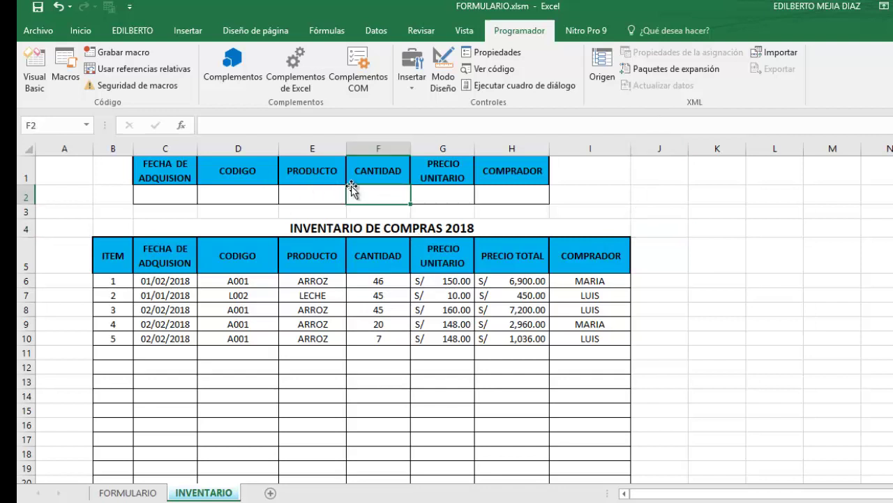
click(323, 192)
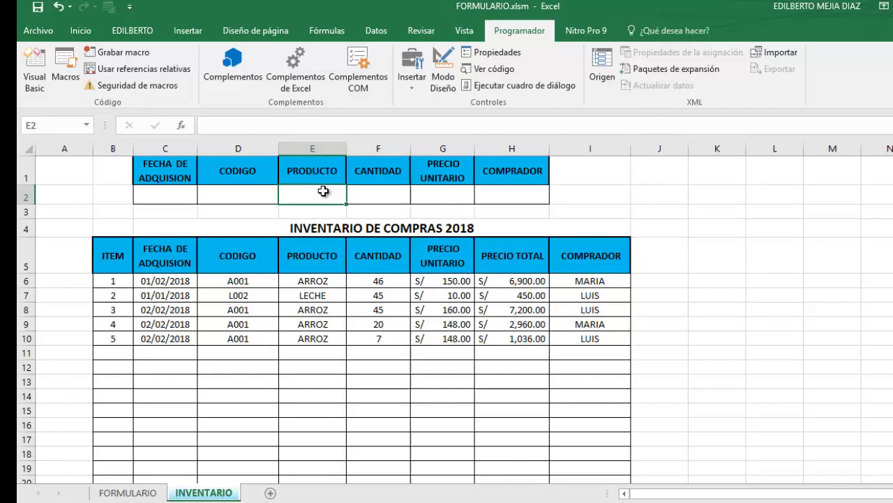
click(696, 191)
Draw a rectangle shape over I1:J1 beside the criteria table
click(192, 29)
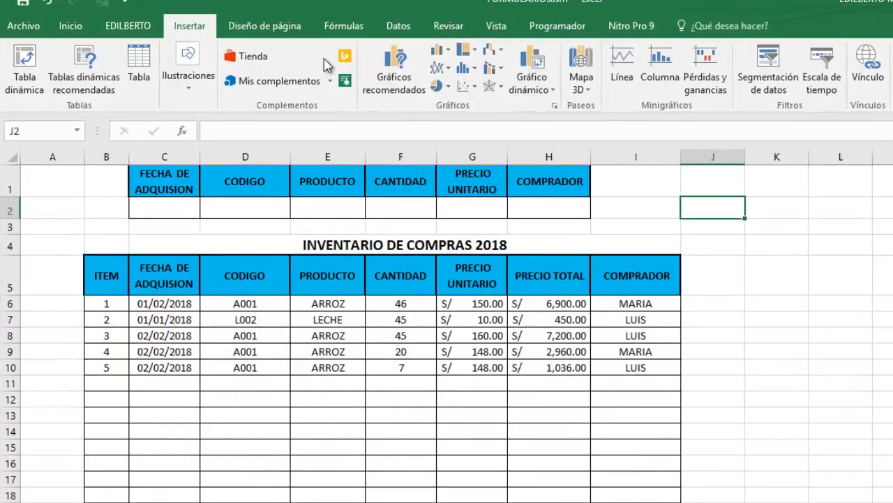
click(188, 73)
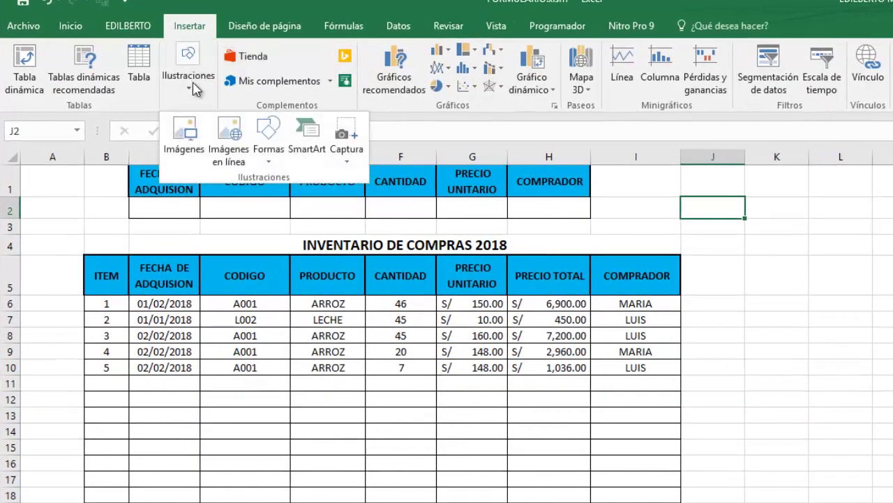
click(270, 150)
click(333, 200)
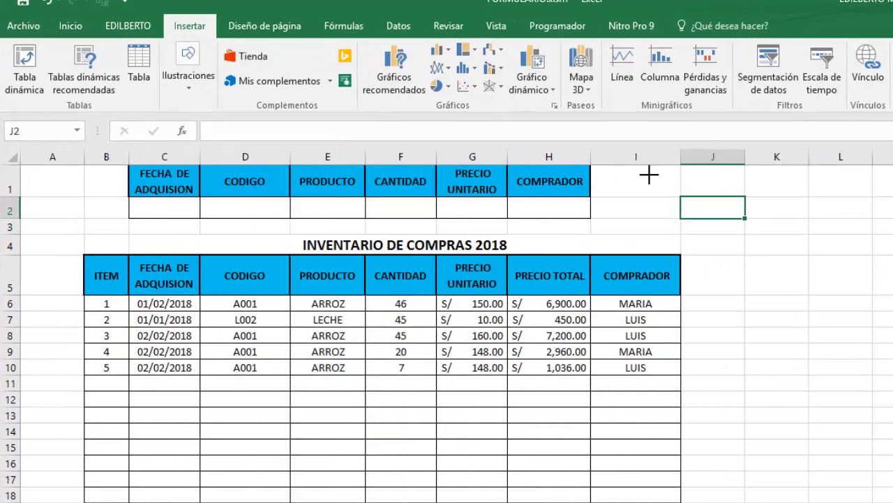
drag(649, 175, 693, 196)
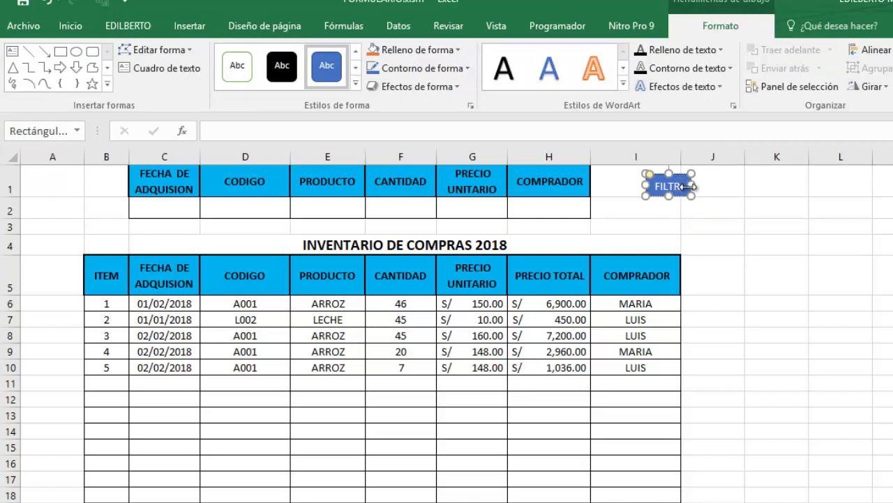
mouse_move(688, 186)
mouse_down()
mouse_move(700, 186)
mouse_move(650, 180)
mouse_up()
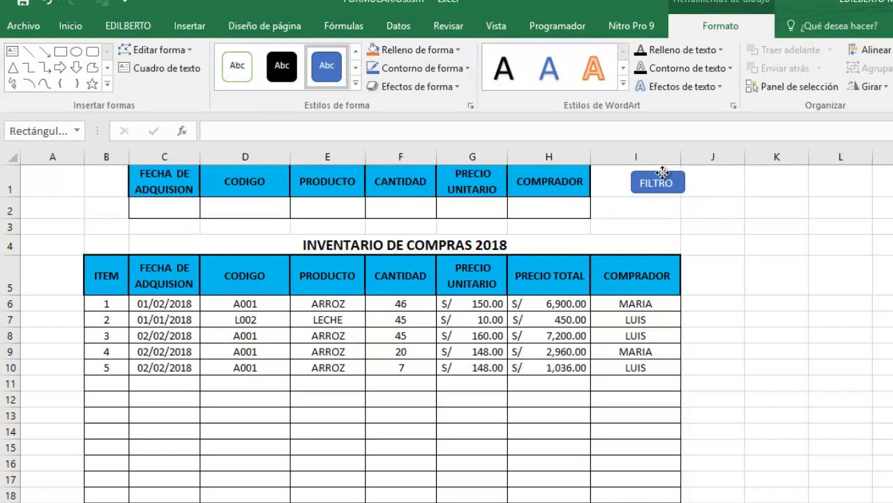
Fill the FILTRO shape yellow with bold red text and place it next to the criteria
click(458, 50)
click(416, 193)
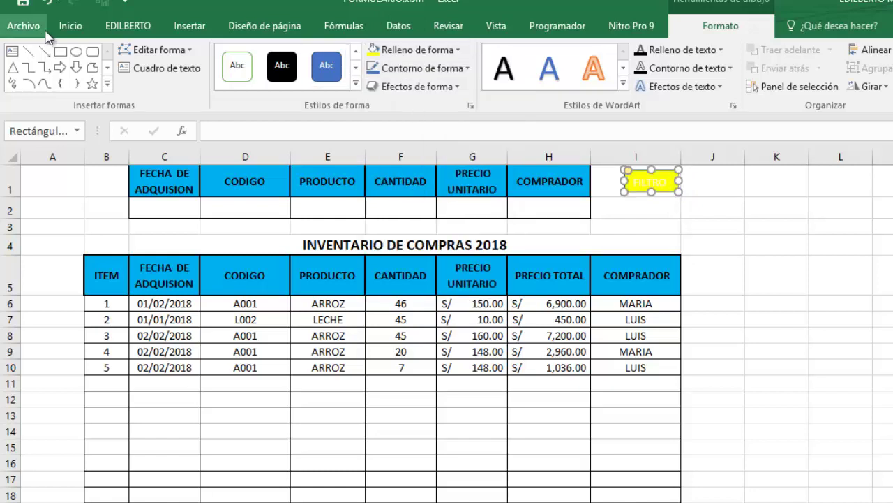
click(75, 29)
click(215, 82)
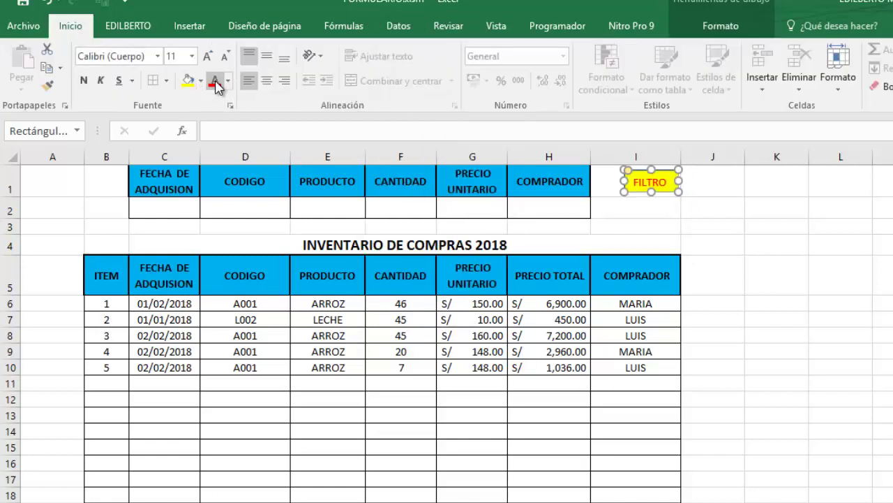
click(85, 80)
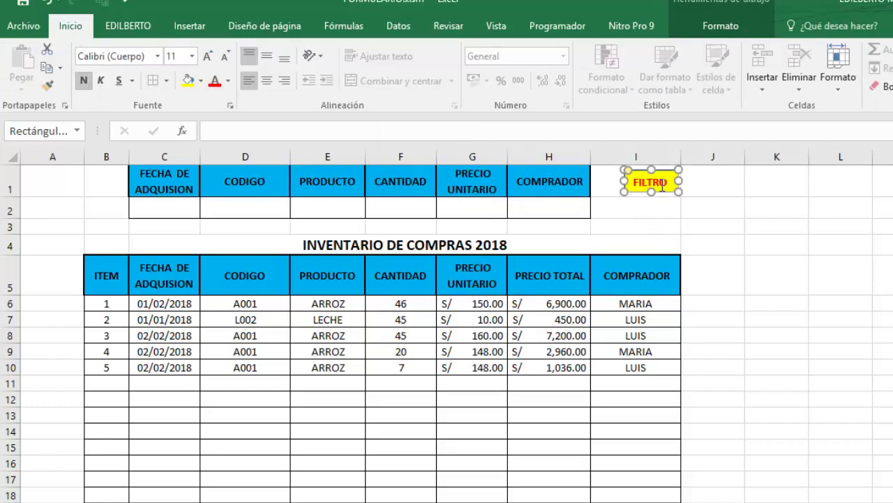
drag(643, 172, 615, 171)
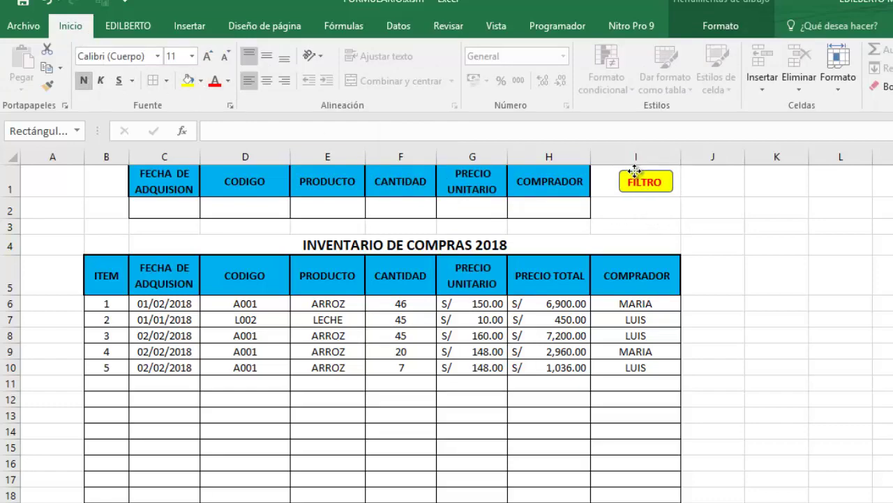
Assign the FILTRO macro to the FILTRO shape
click(693, 183)
click(656, 180)
right_click(633, 178)
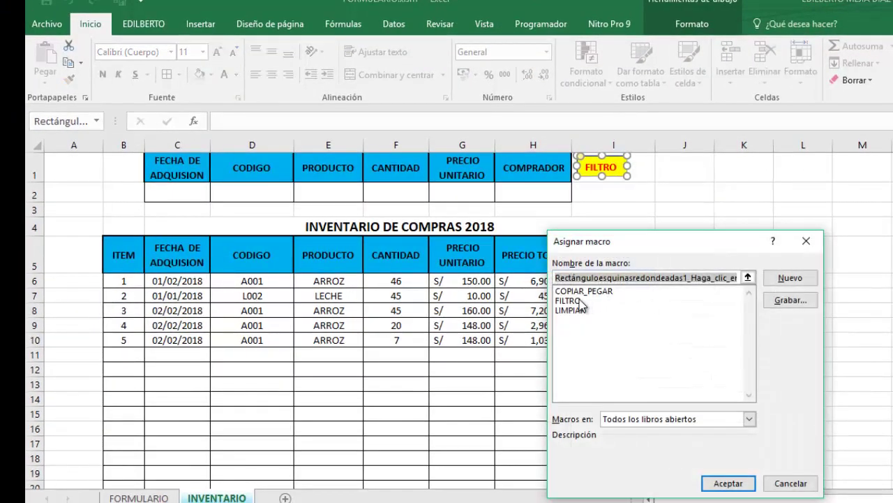
click(568, 300)
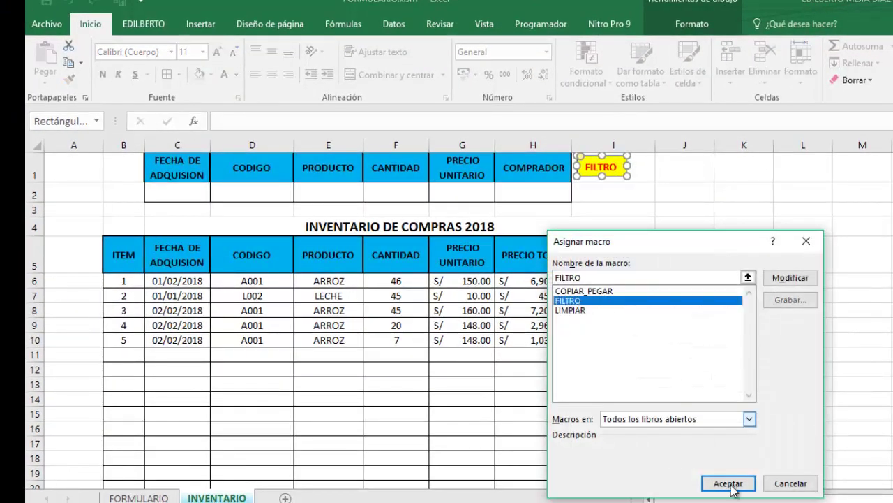
click(728, 482)
click(684, 197)
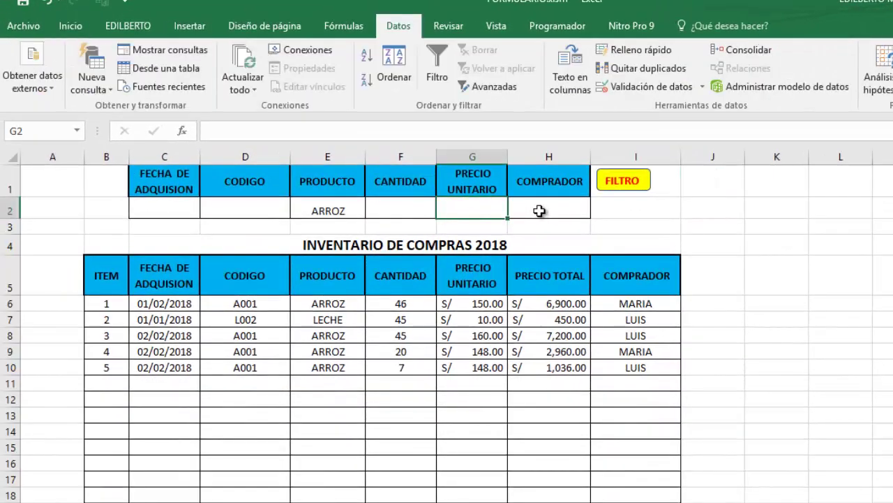
Add list data validation to H2 with the sources MARIA and LUIS
click(540, 211)
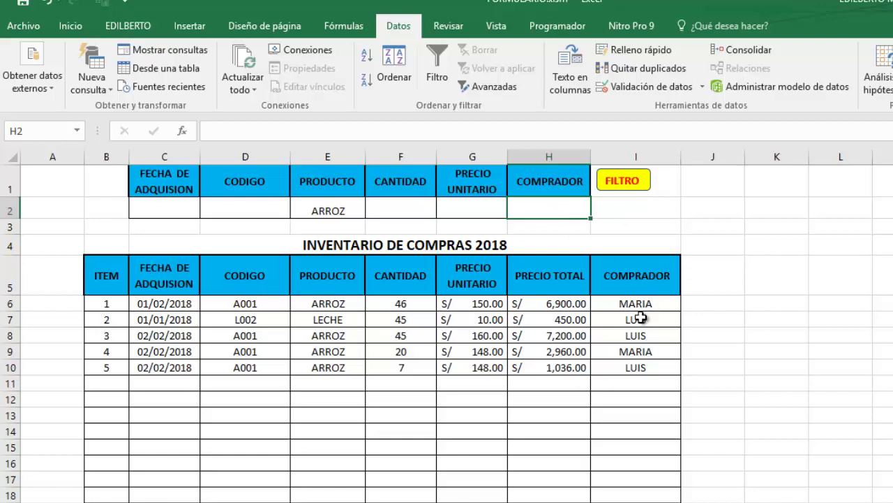
click(663, 88)
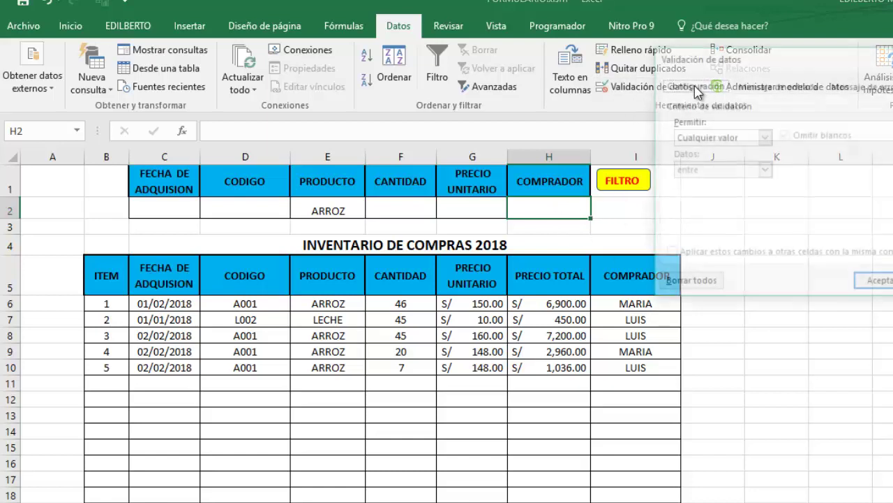
click(763, 137)
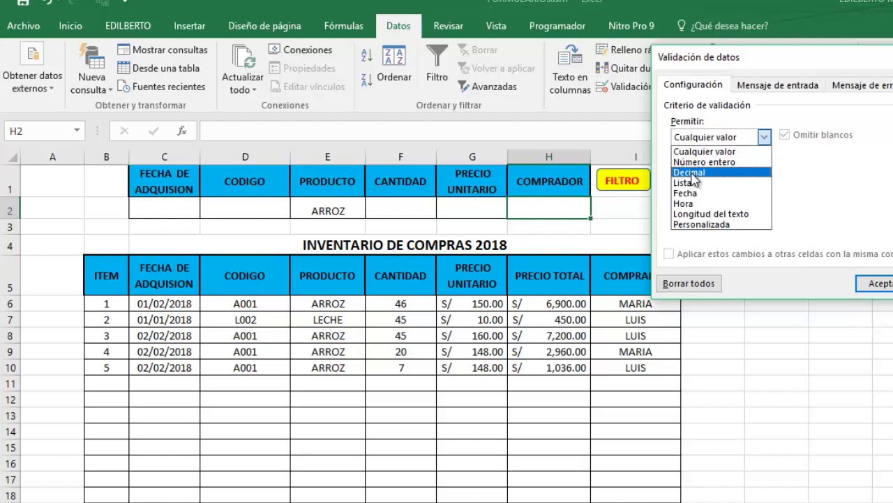
click(698, 182)
click(707, 207)
text(MARIA)
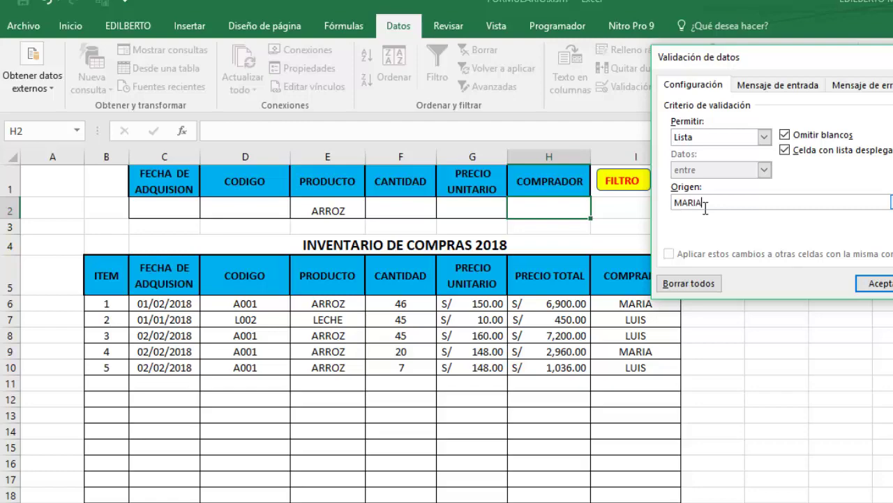
text(,LUIS)
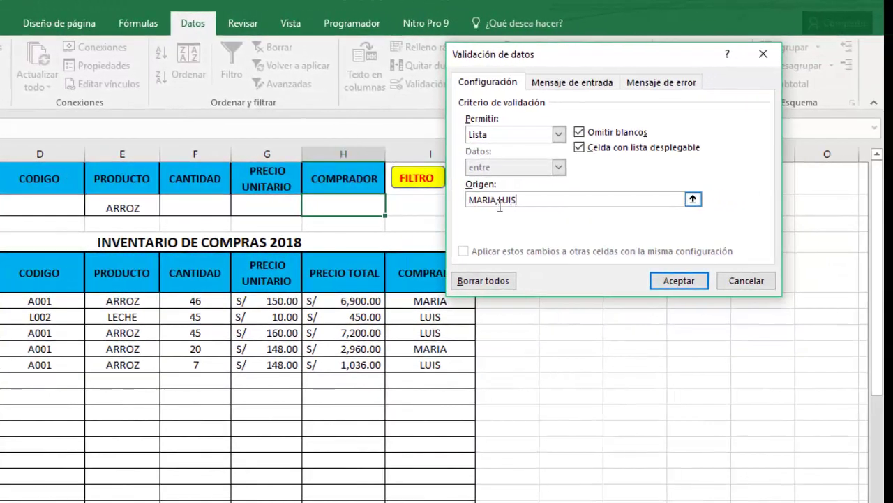
click(685, 280)
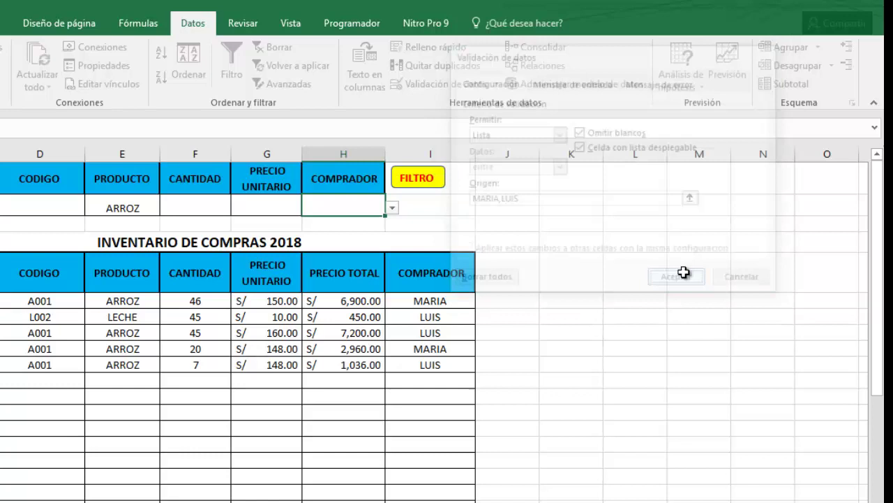
Pick MARIA as the buyer from the H2 dropdown
click(393, 208)
click(368, 221)
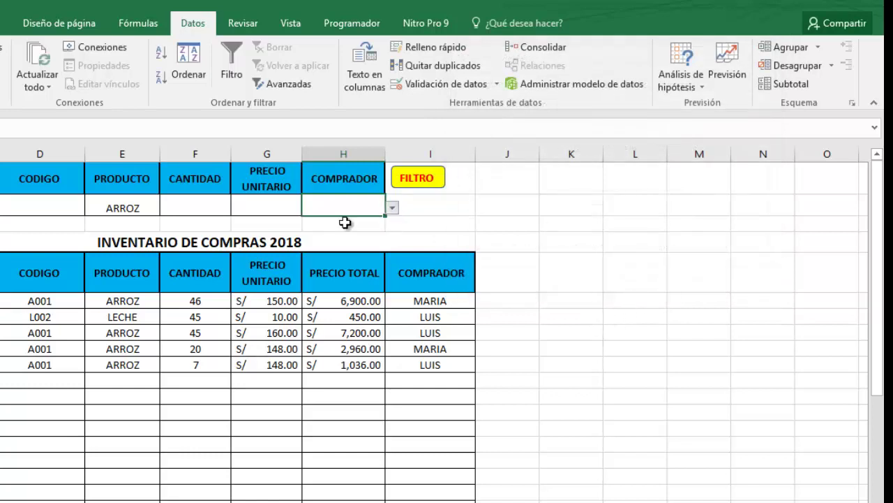
click(392, 208)
Filter for LECHE bought by LUIS and autofit column H to show the full total
click(353, 233)
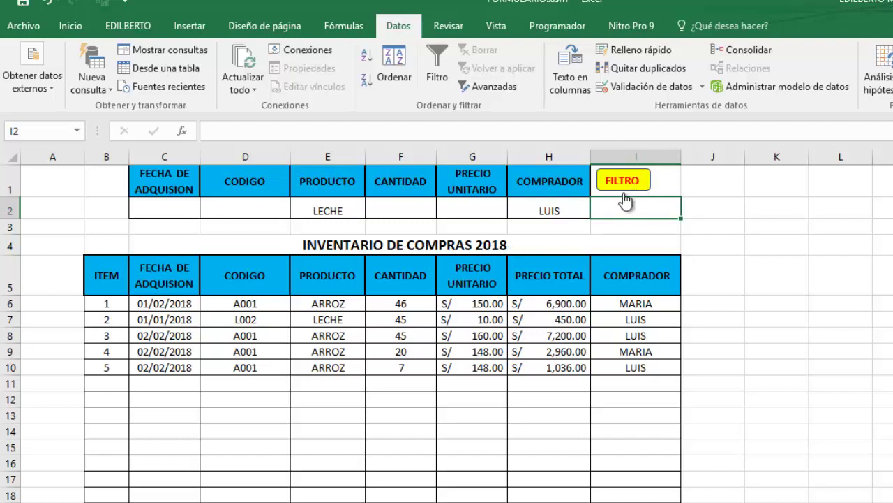
click(331, 210)
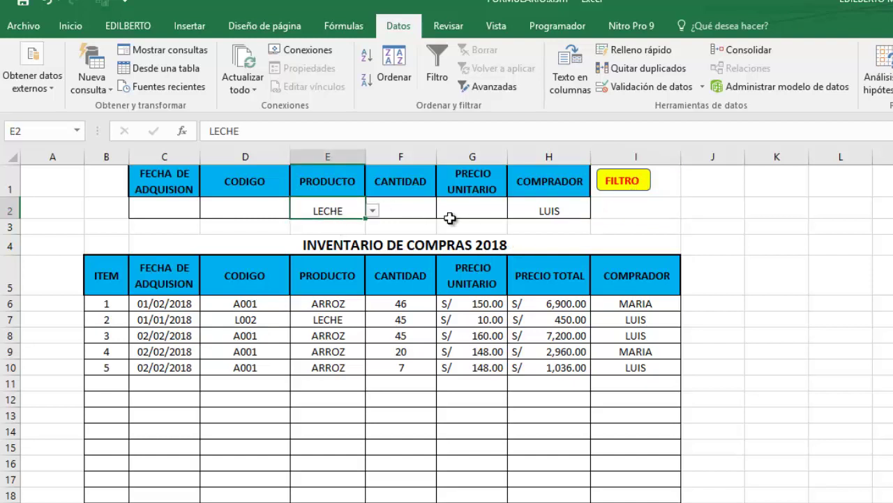
click(628, 181)
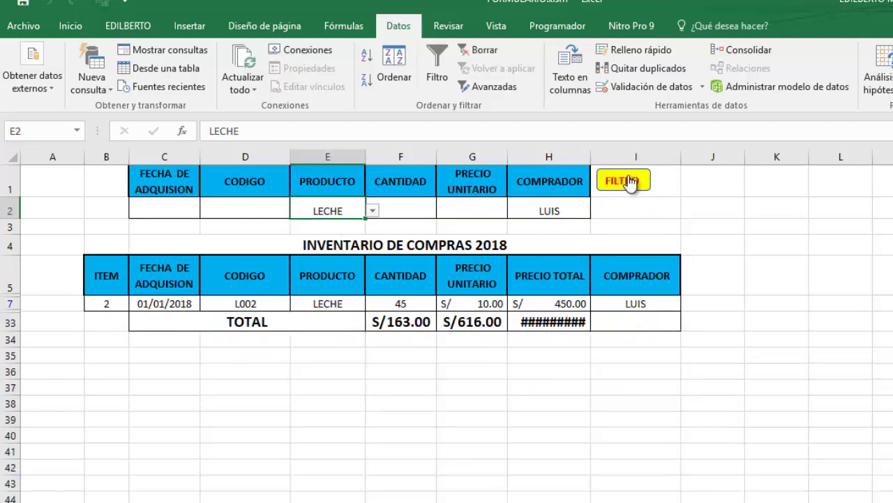
double_click(590, 156)
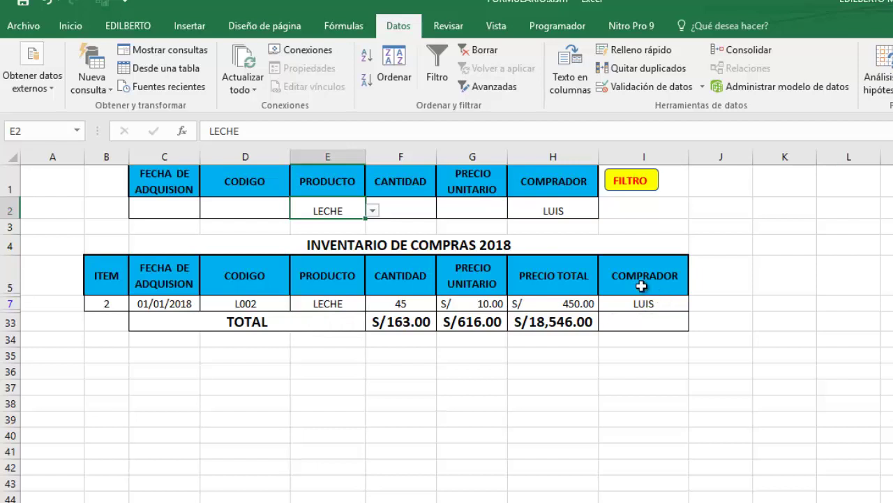
Filter with ARROZ as the product criterion, then delete that criterion from E2
click(549, 206)
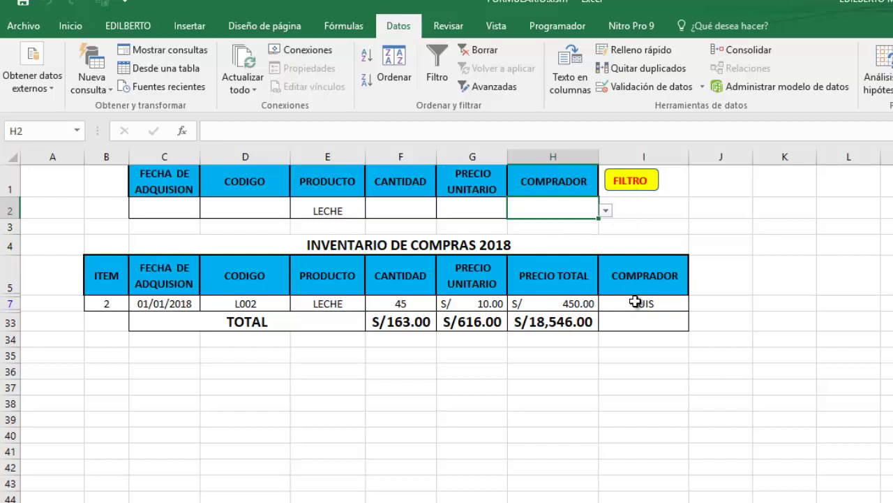
click(379, 211)
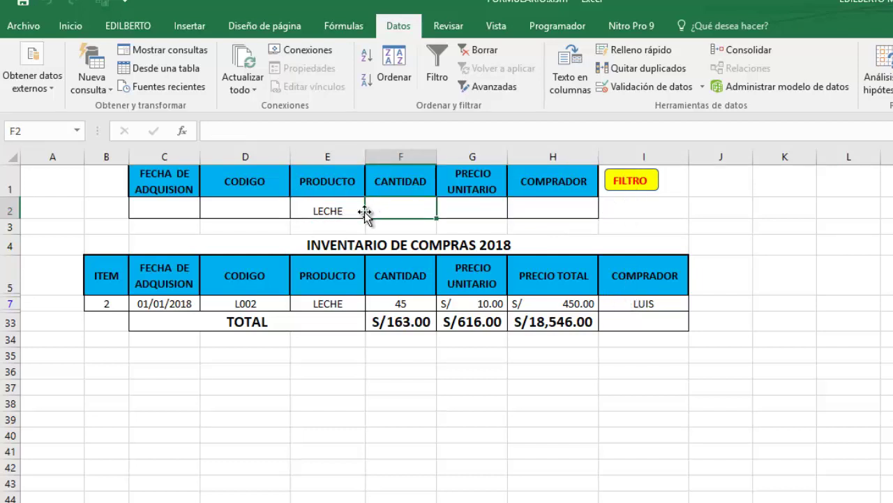
click(356, 210)
click(373, 211)
click(339, 227)
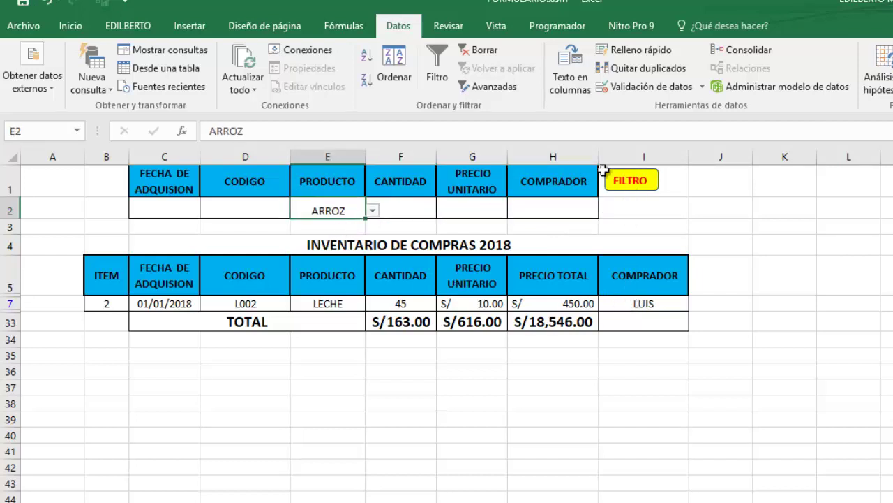
click(631, 180)
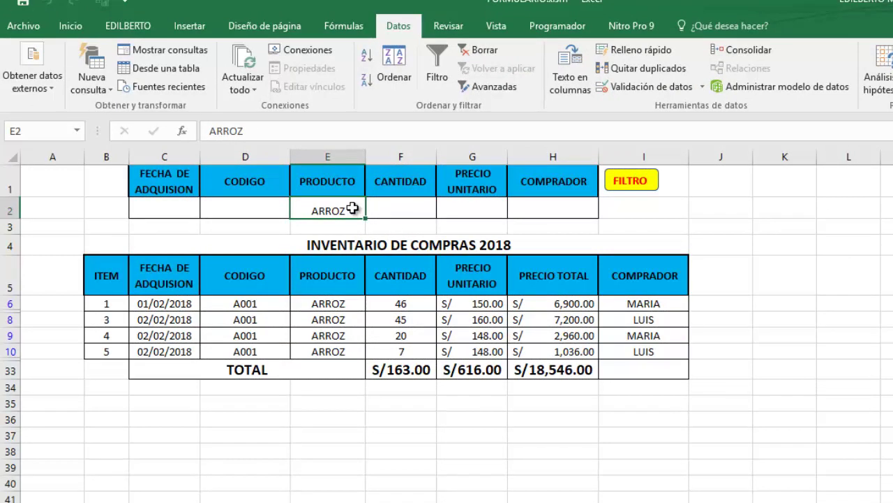
key(Delete)
Set the buyer criterion to MARIA and run FILTRO to show her purchases
click(526, 203)
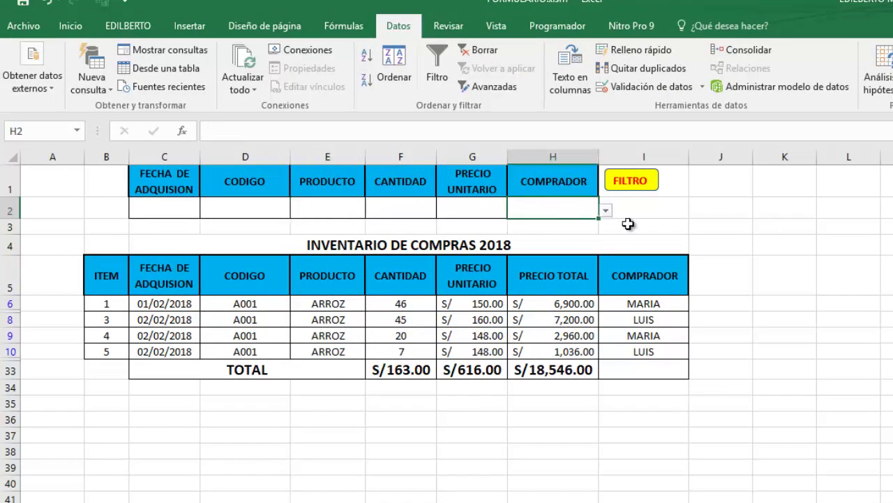
click(606, 211)
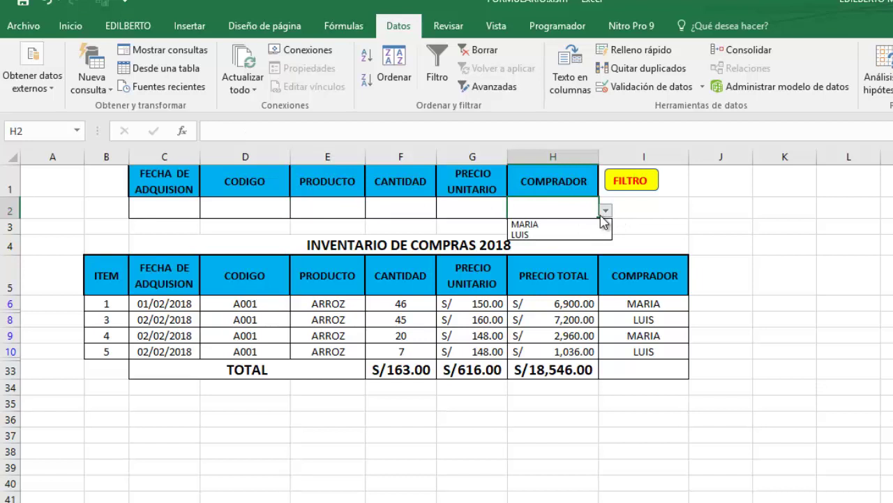
click(545, 225)
click(630, 182)
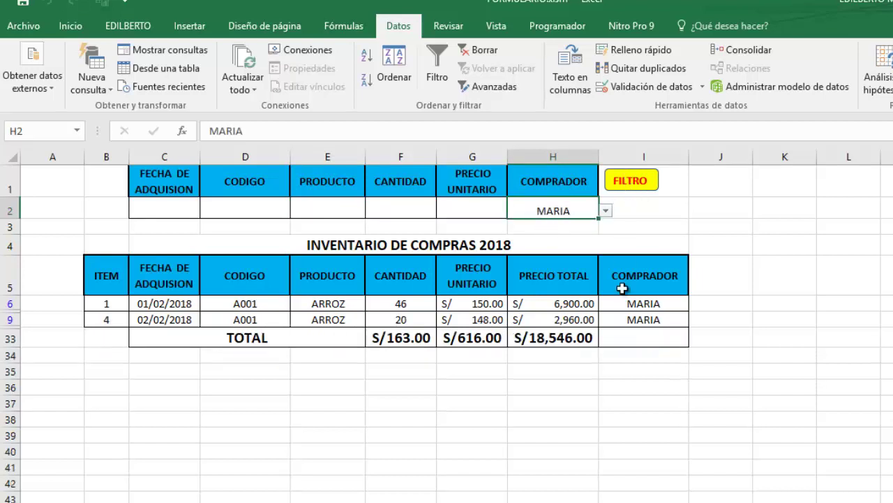
Switch the buyer to LUIS and run FILTRO to show his three purchases
click(606, 211)
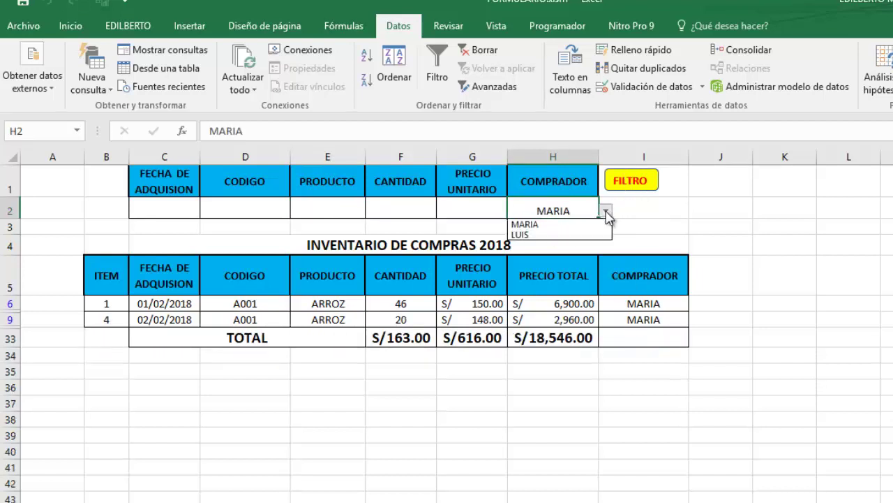
click(574, 224)
click(575, 233)
click(628, 183)
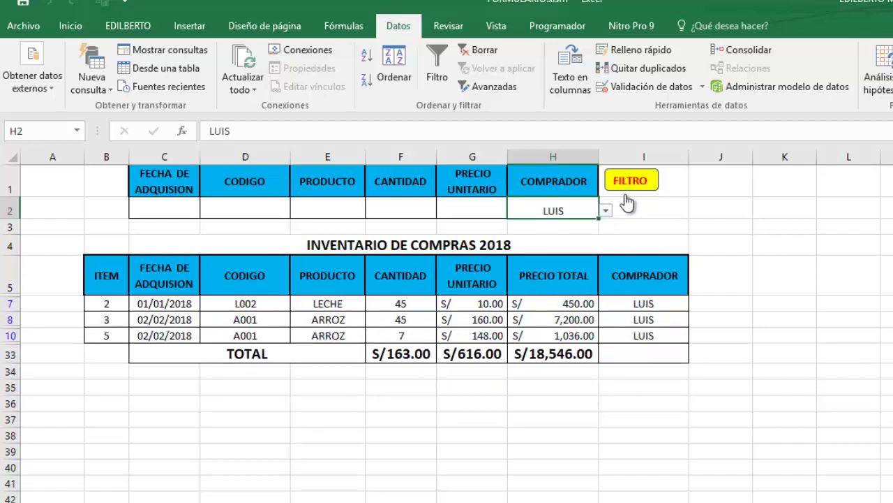
click(617, 421)
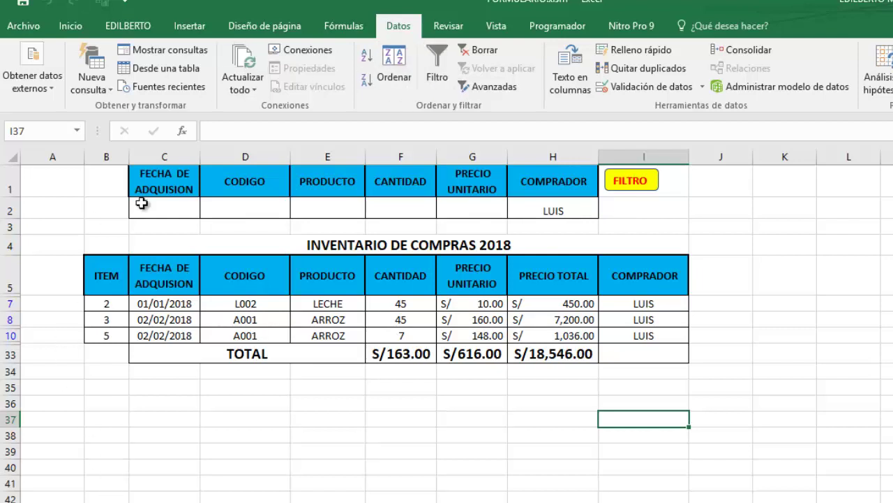
Start recording a new macro named LIMPIAR_FILTRO
click(569, 28)
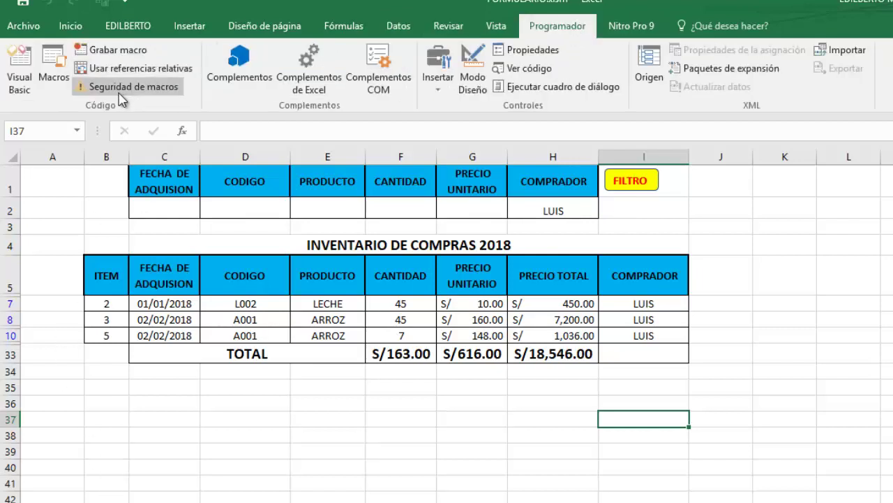
click(101, 50)
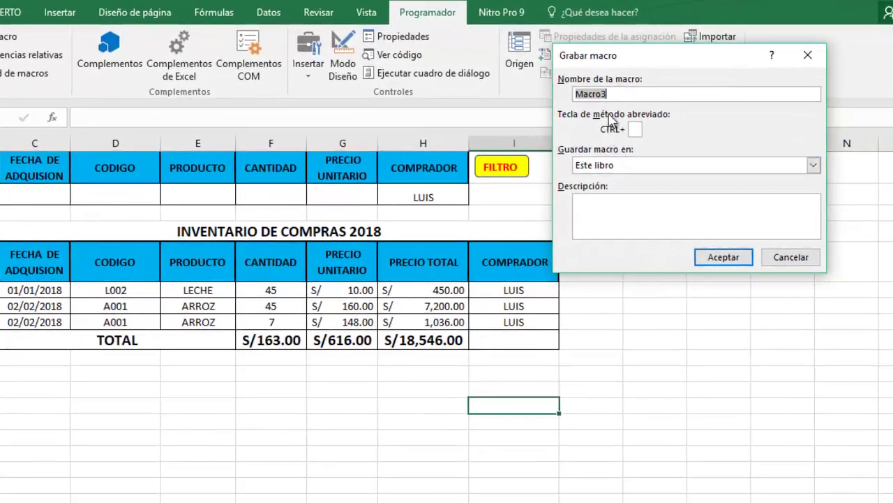
text(L)
text(R_FILTRO)
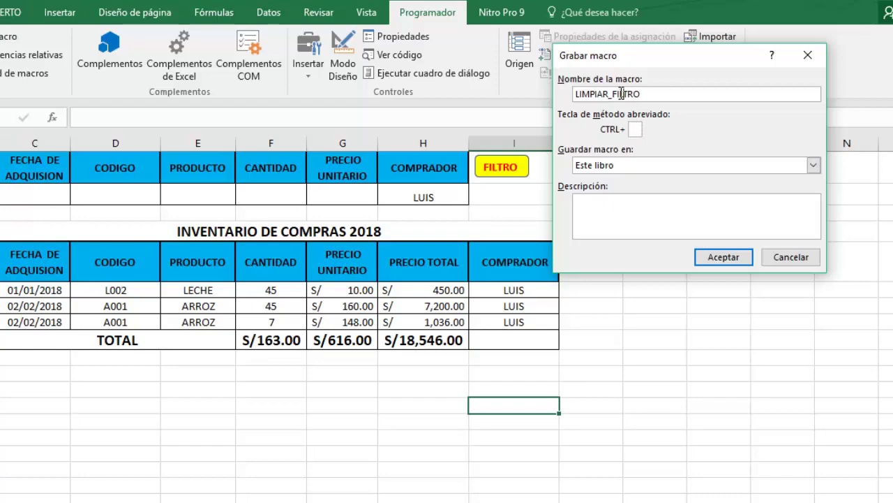
click(700, 258)
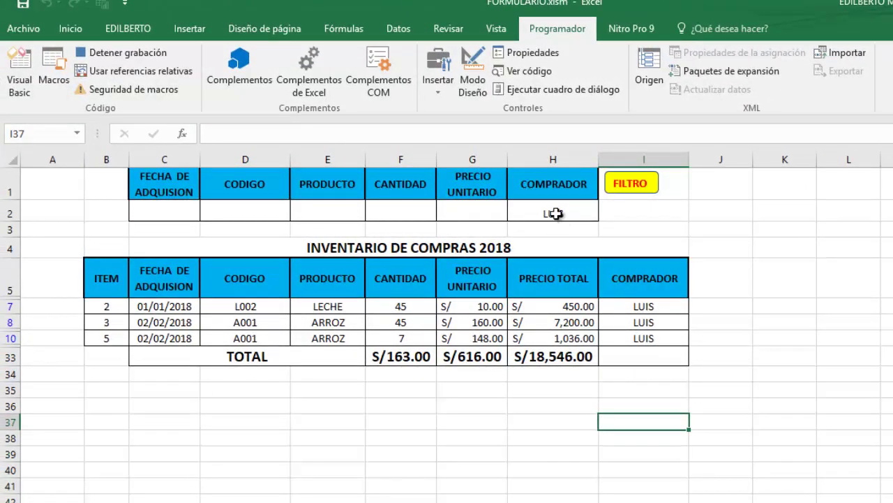
Select criteria cells C2:H2 and clear the filter so all rows show
drag(555, 214, 174, 217)
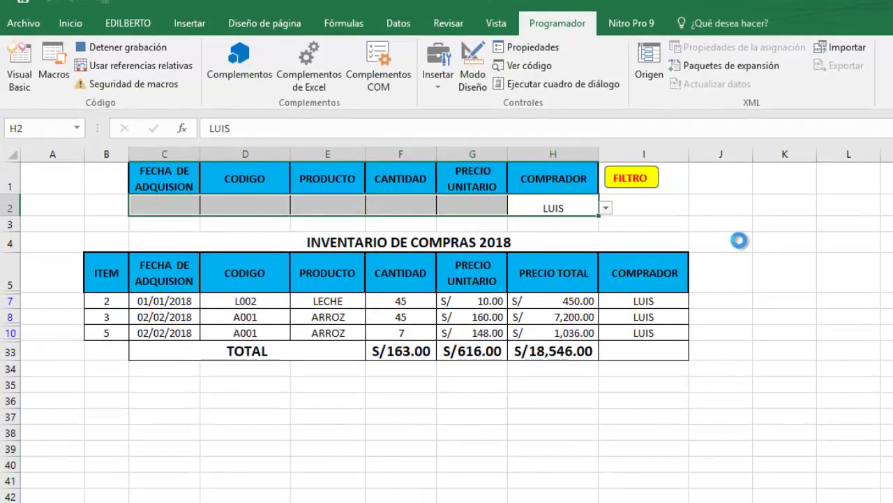
click(399, 23)
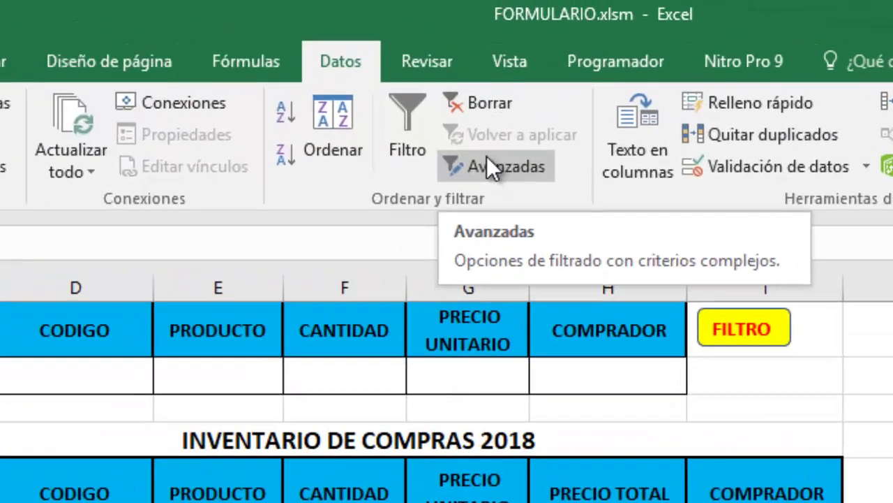
click(489, 105)
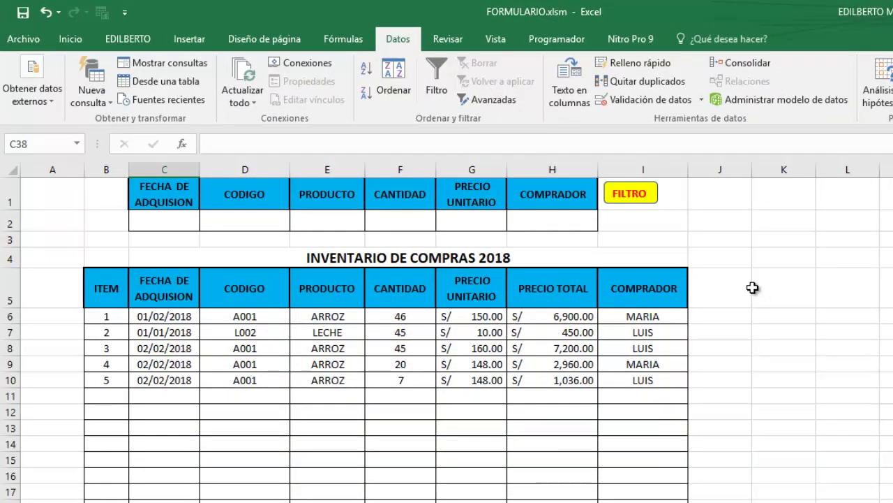
Copy the FILTRO shape into row 2, relabel it LIMPIAR and widen it to fit
click(619, 183)
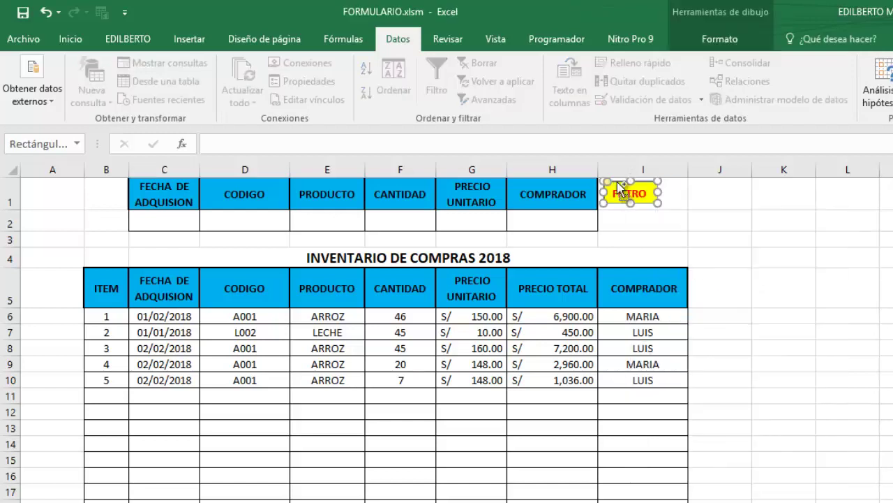
mouse_move(620, 184)
mouse_down()
mouse_move(641, 232)
mouse_move(649, 229)
mouse_up()
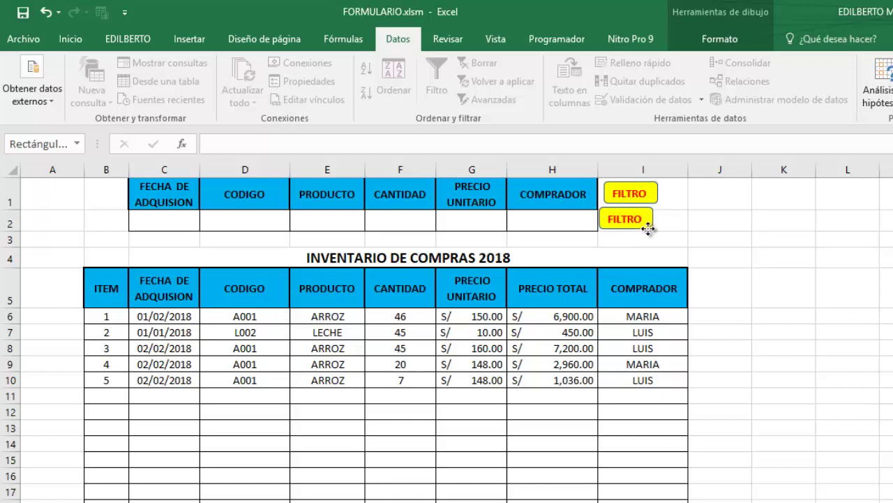
drag(647, 219, 611, 221)
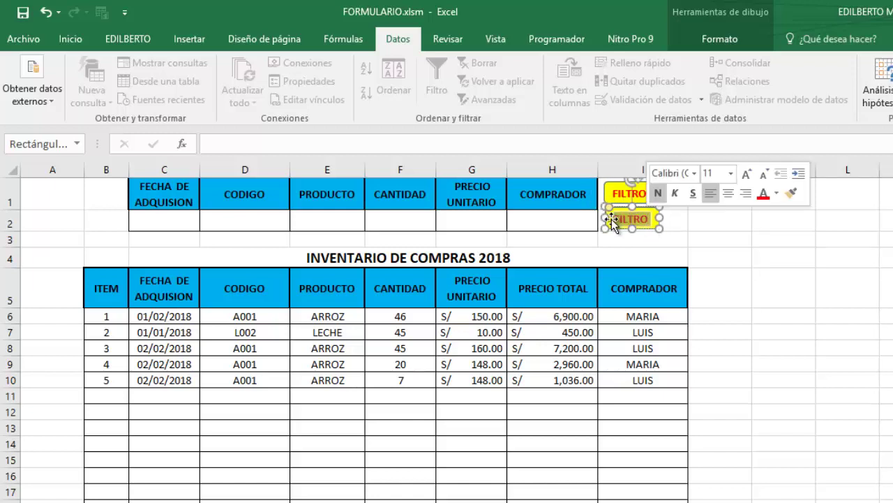
key(BackSpace)
text(LIMPIA)
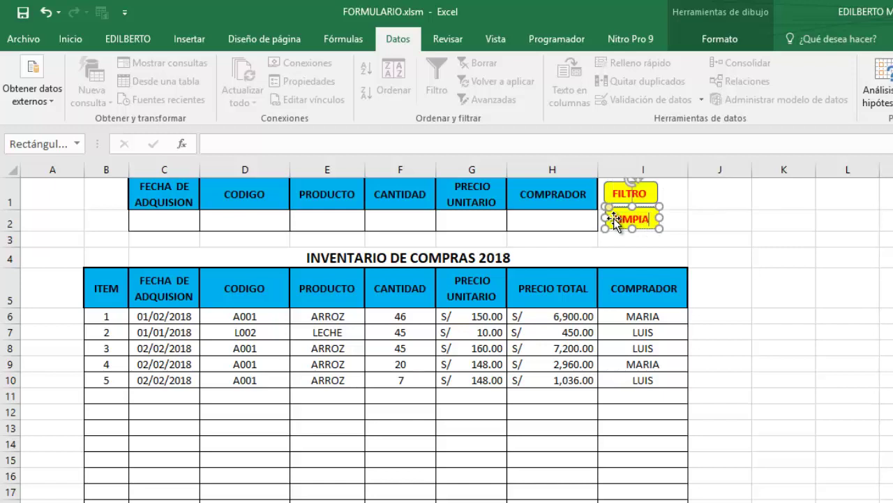
text(R)
drag(659, 218, 668, 217)
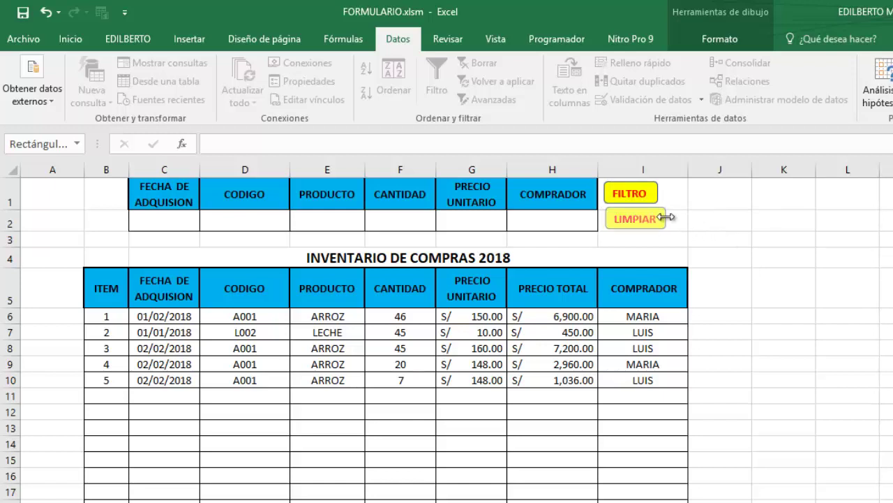
click(702, 219)
Assign the LIMPIAR_FILTRO macro to the LIMPIAR button
right_click(648, 222)
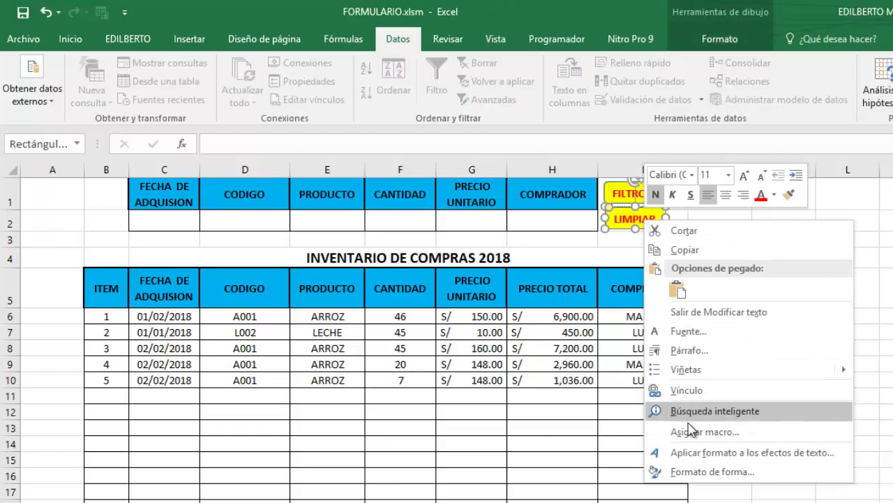
click(703, 431)
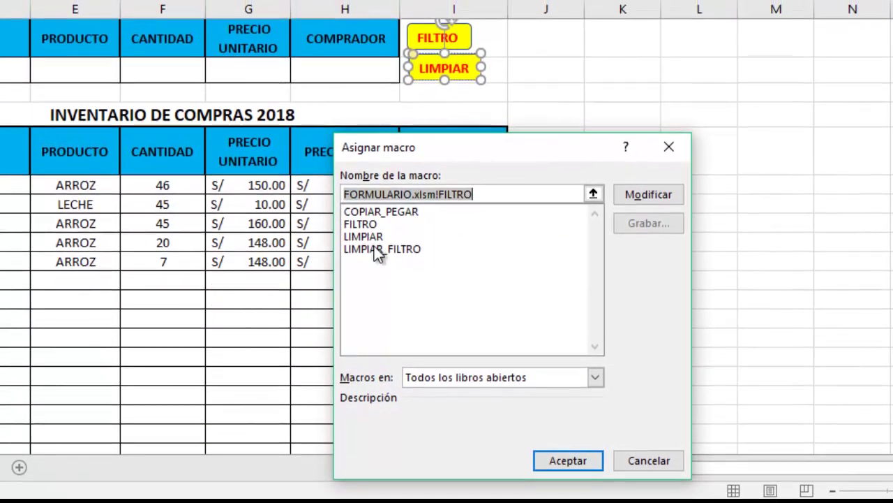
click(381, 229)
click(566, 465)
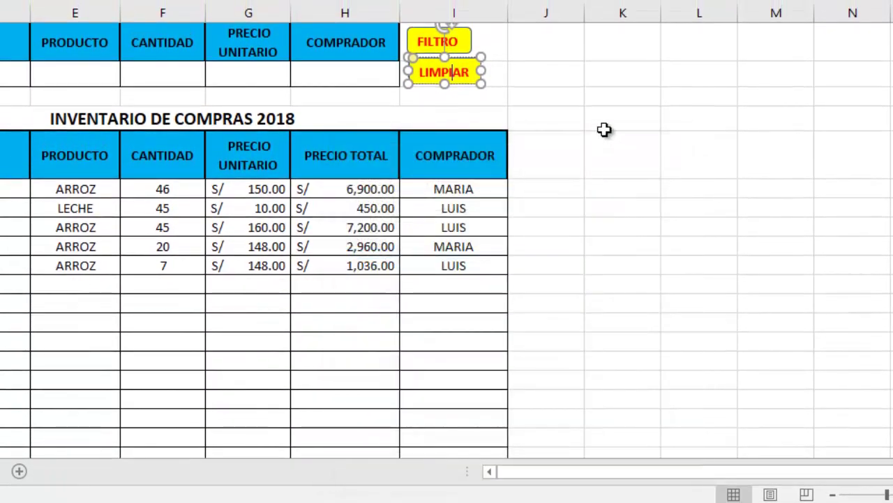
click(539, 80)
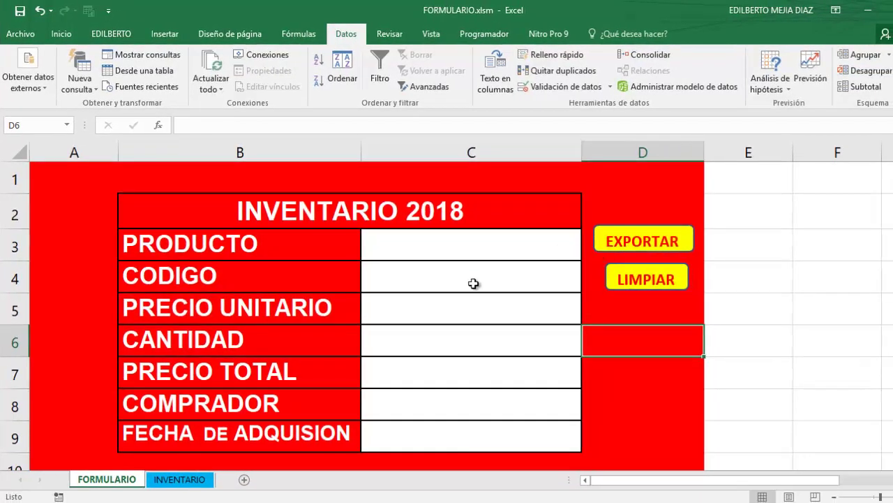
Save the workbook to the desktop as macro-enabled FORMULARIO.xlsm, replacing the existing file
click(23, 38)
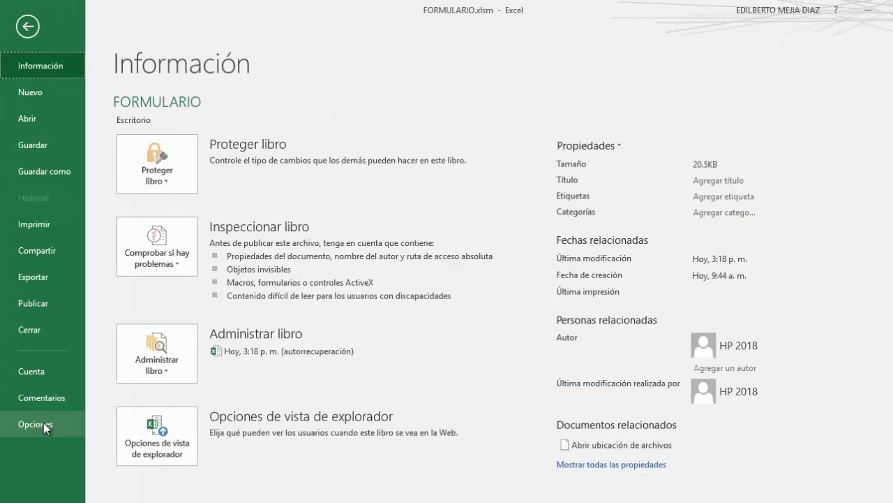
click(44, 423)
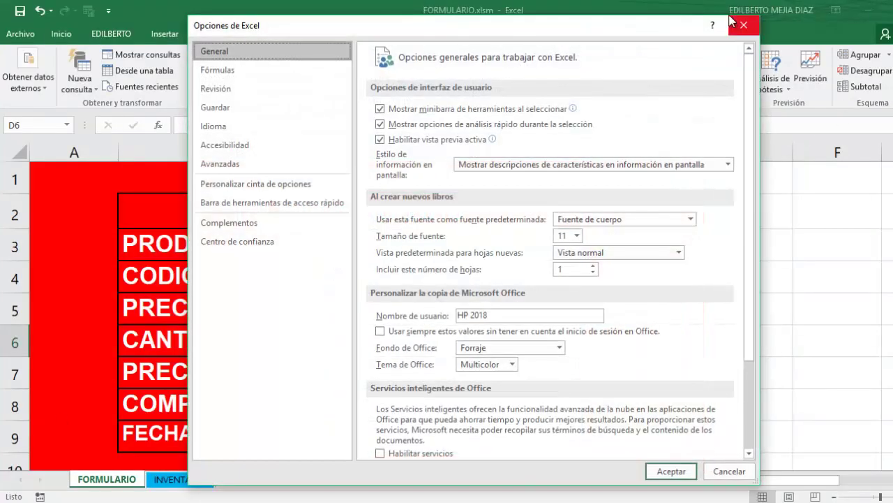
click(743, 33)
click(20, 33)
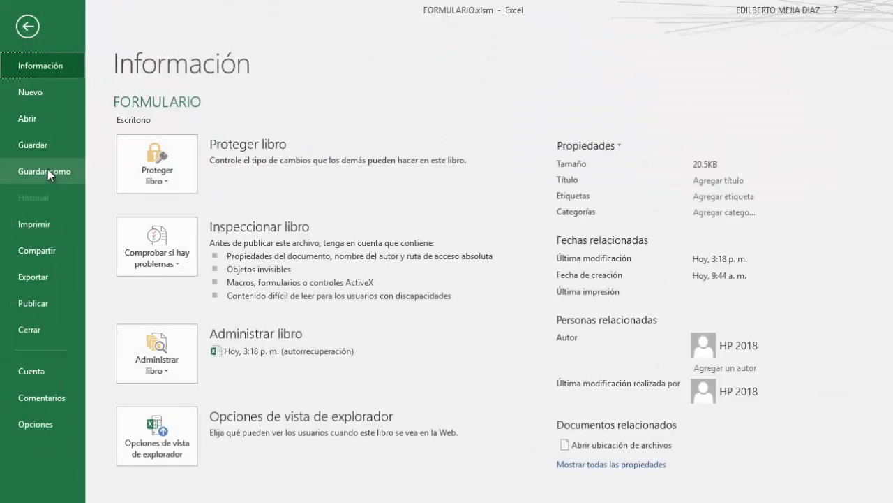
click(47, 169)
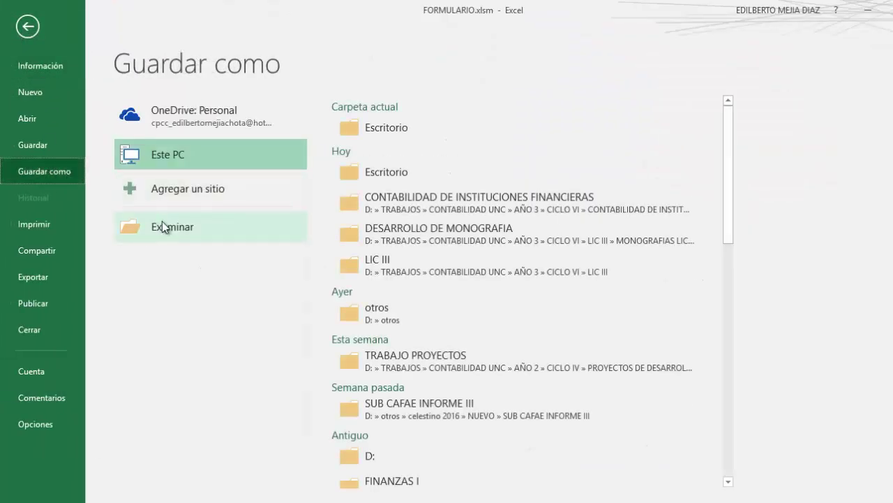
click(162, 225)
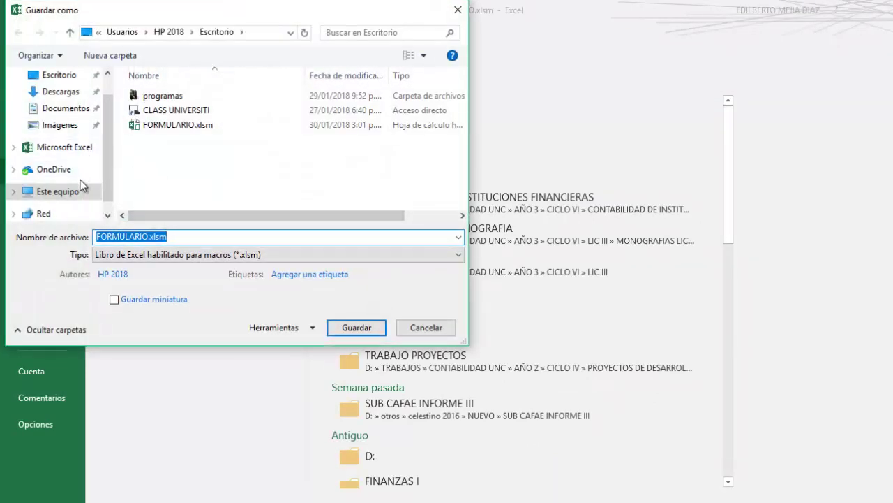
click(59, 75)
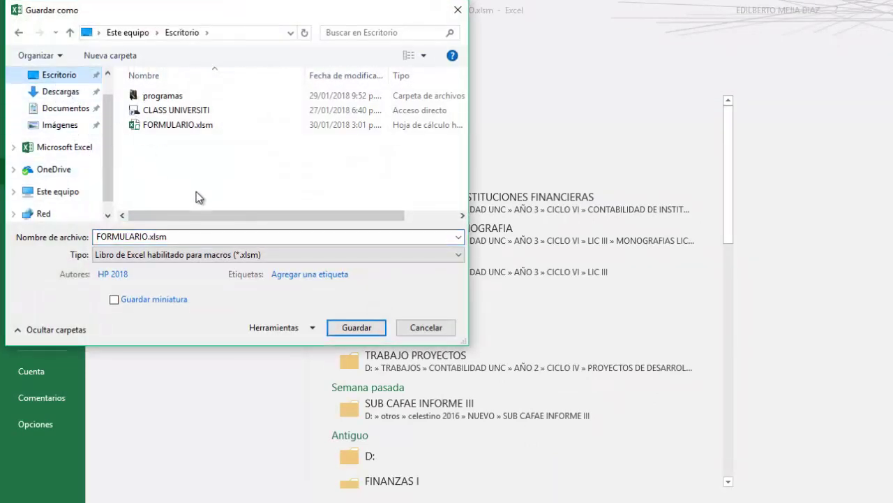
click(184, 236)
click(454, 254)
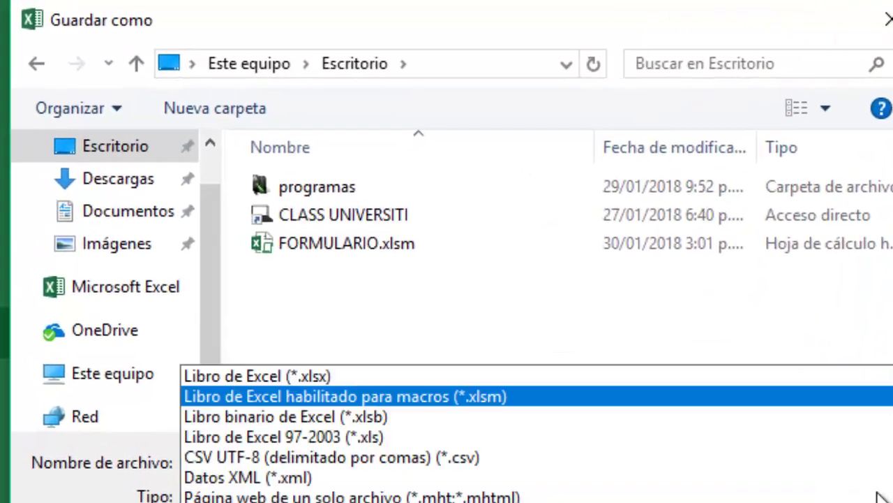
click(489, 32)
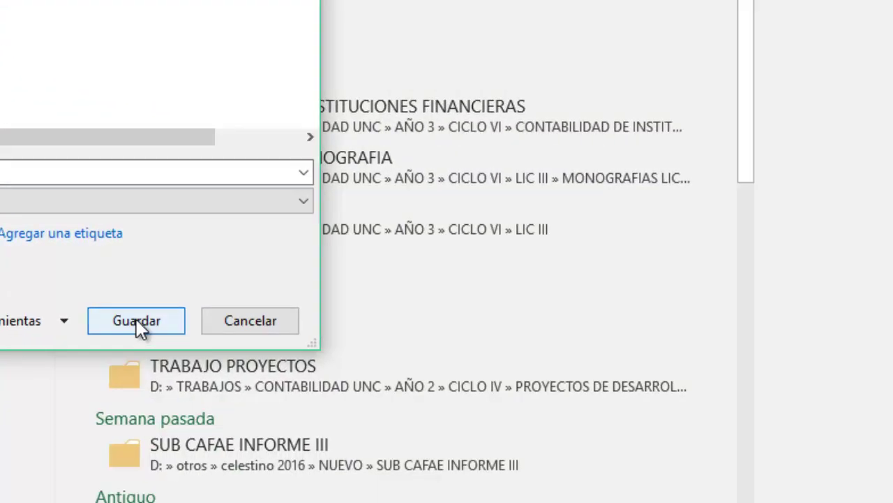
click(505, 464)
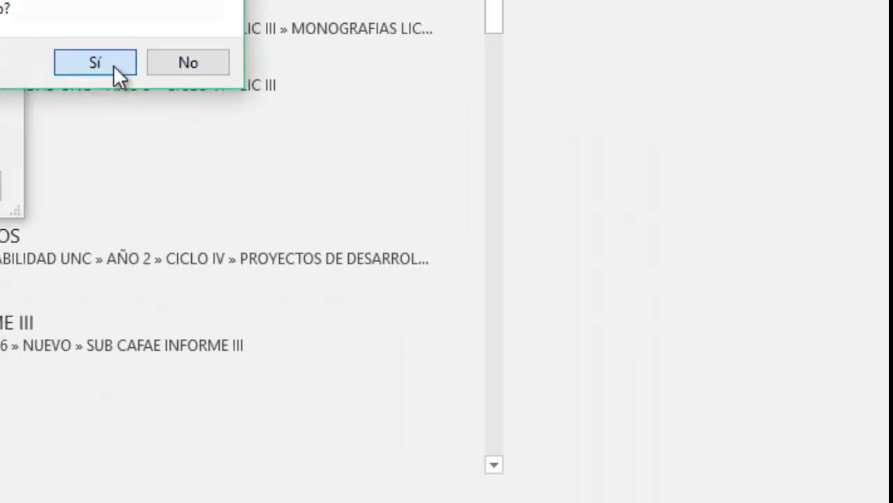
click(113, 67)
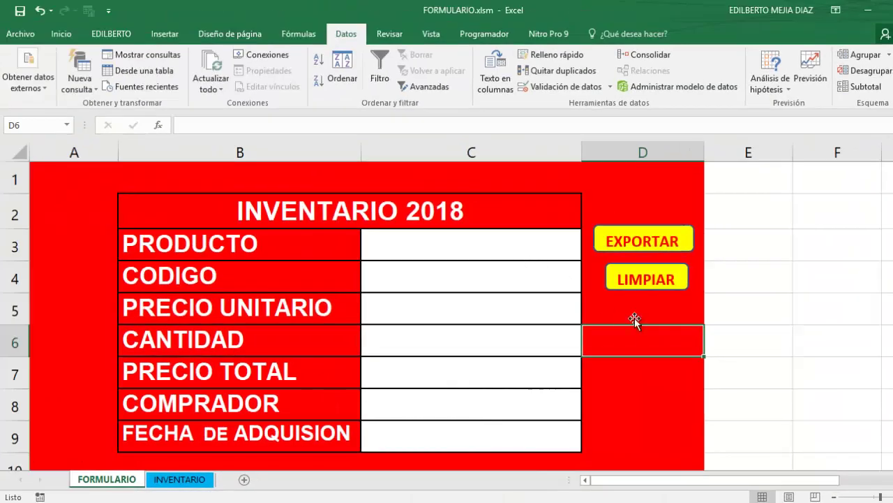
Select cells D5 and D6, then switch to the browser showing YouTube
click(638, 321)
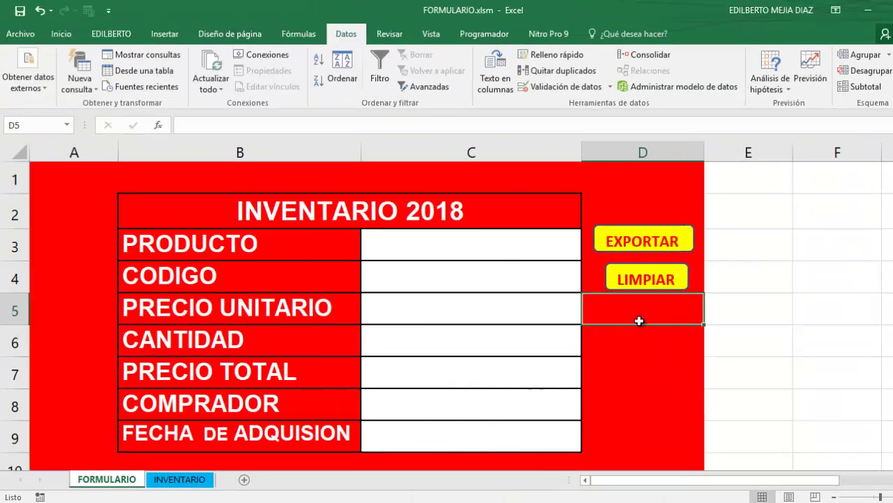
click(659, 344)
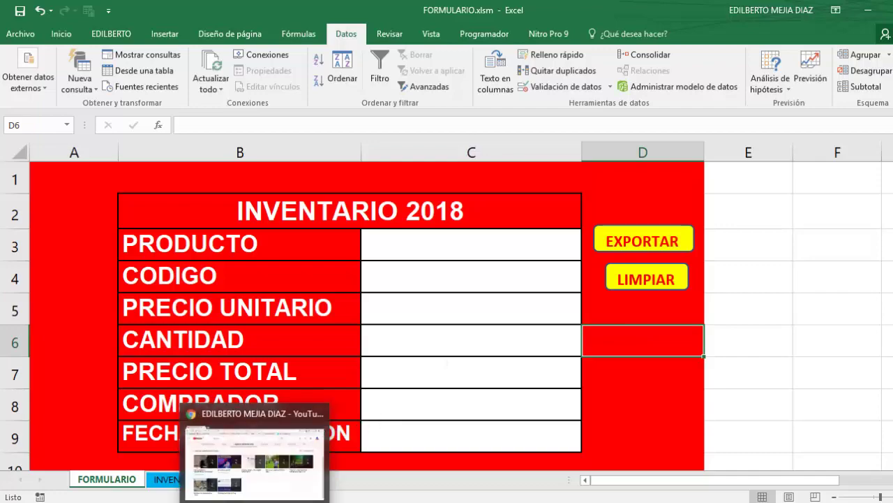
click(263, 458)
scroll(615, 397, up, 3)
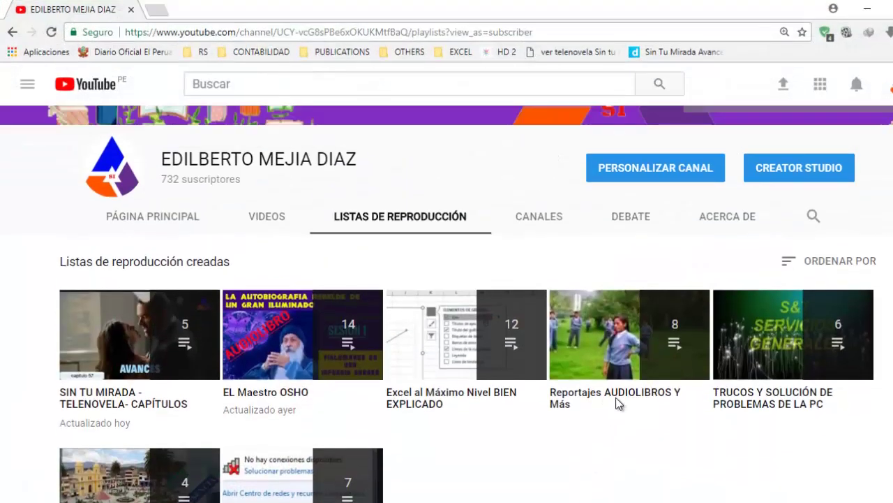